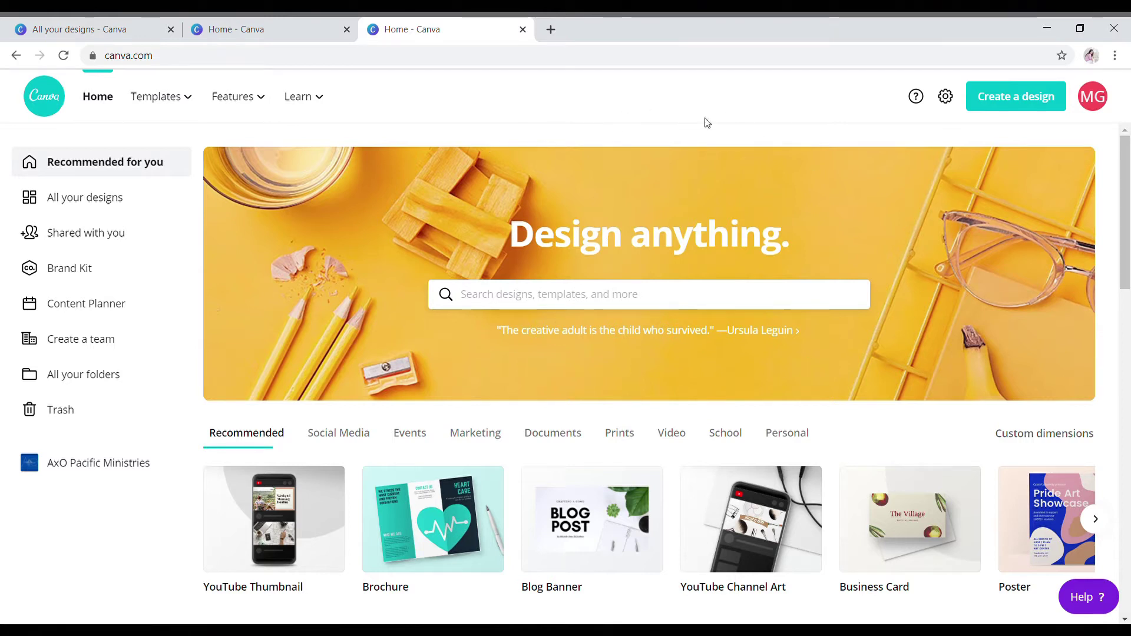
- Create a YouTube Thumbnail design and apply the recently used pink watercolour background to it
{"action": "left_click", "coordinate": [1032, 102]}
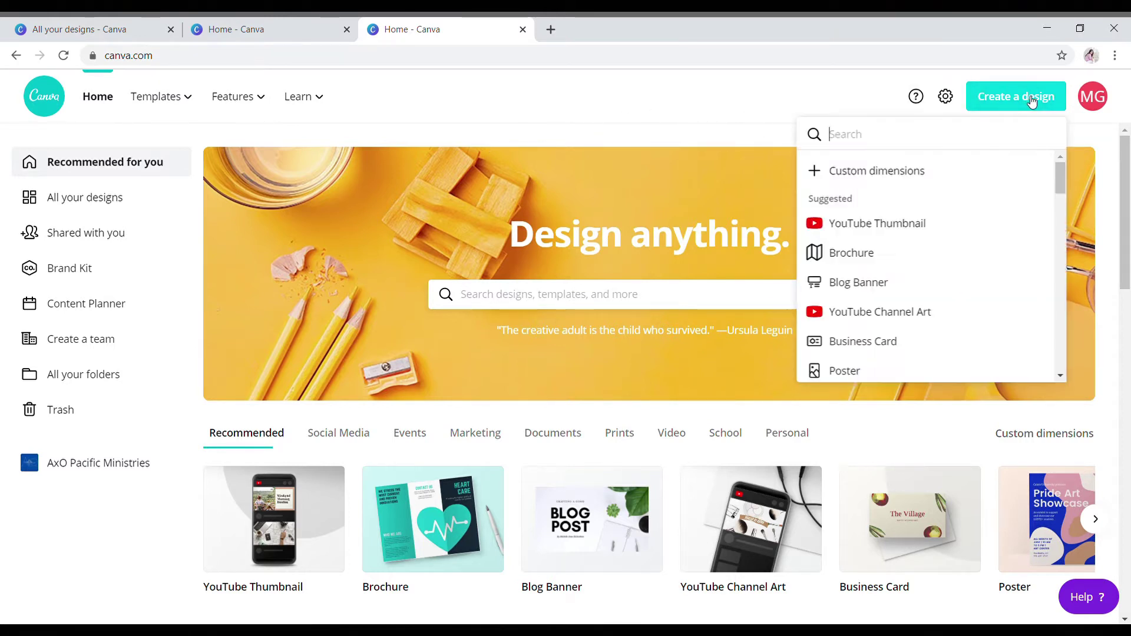
{"action": "left_click", "coordinate": [892, 227]}
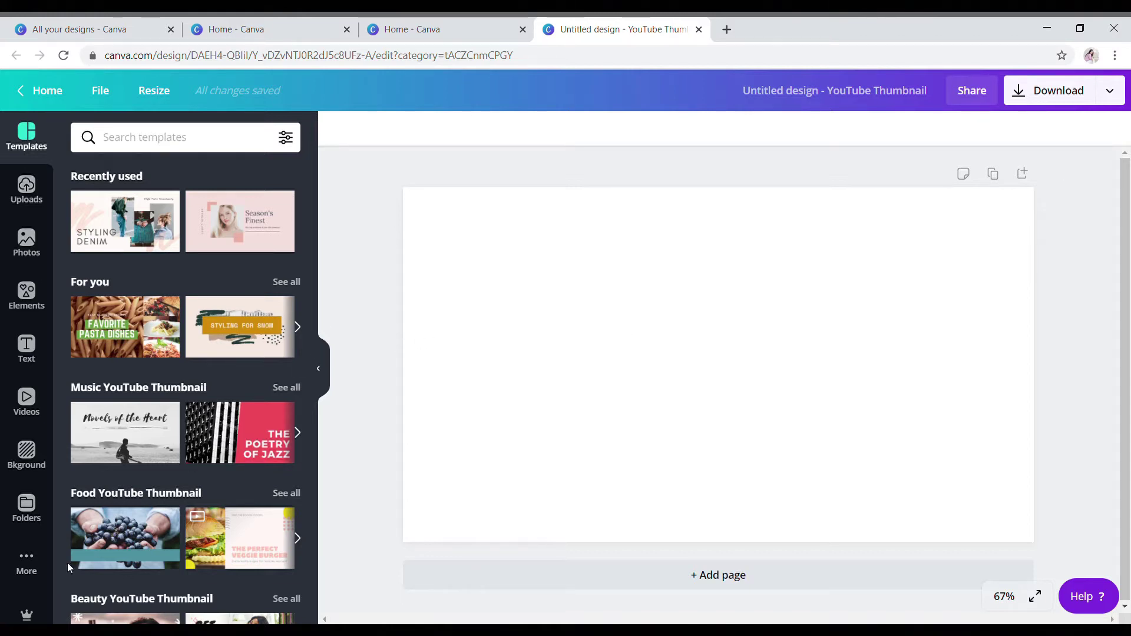
{"action": "left_click", "coordinate": [28, 465]}
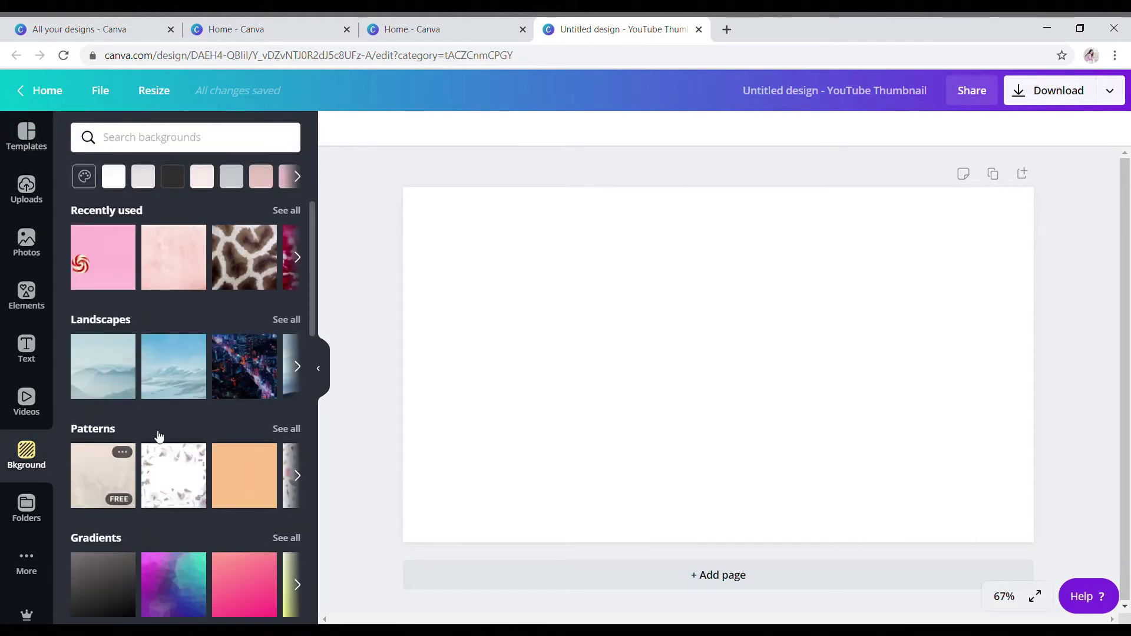
{"action": "left_click", "coordinate": [178, 273]}
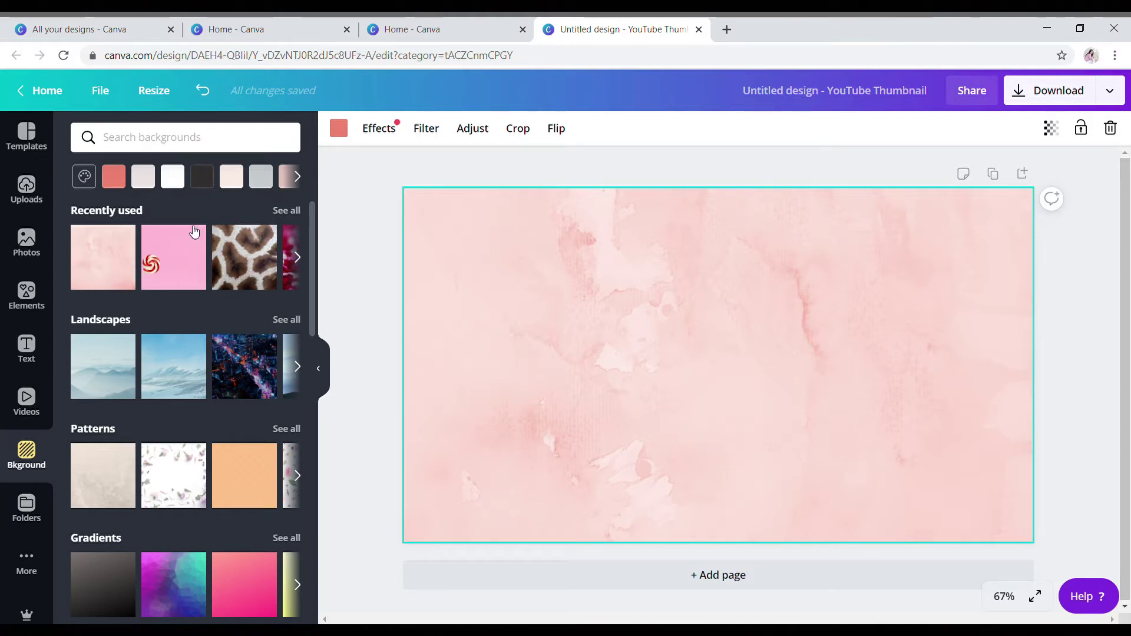
- Add a square shape, flatten it into a small horizontal bar and place it in the thumbnail's upper-left corner
{"action": "left_click", "coordinate": [28, 311]}
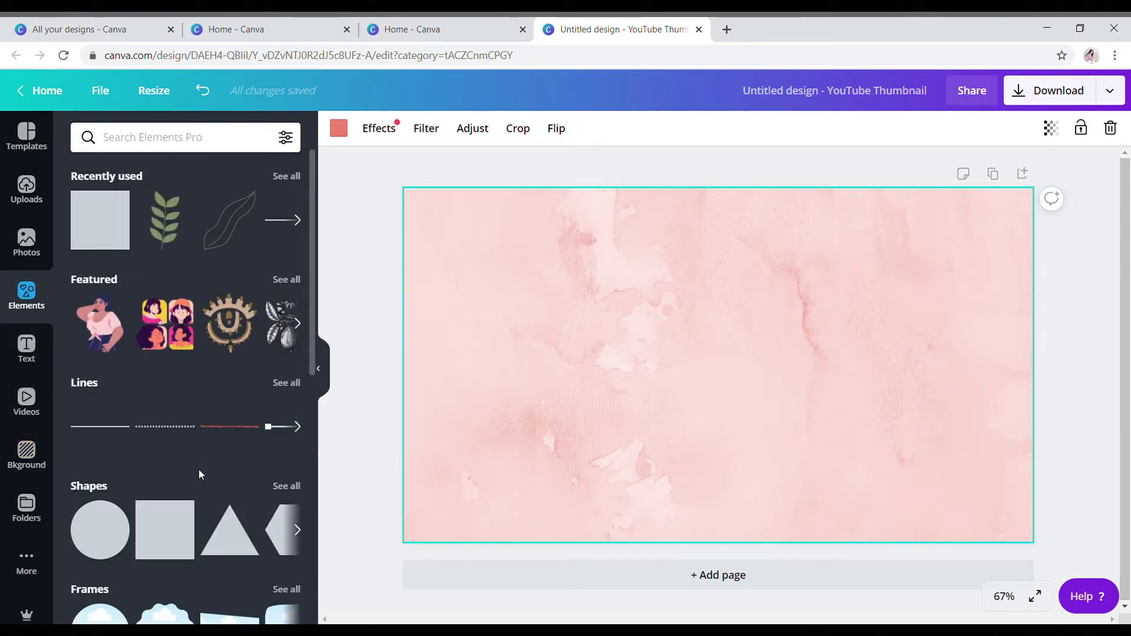
{"action": "left_click", "coordinate": [182, 546]}
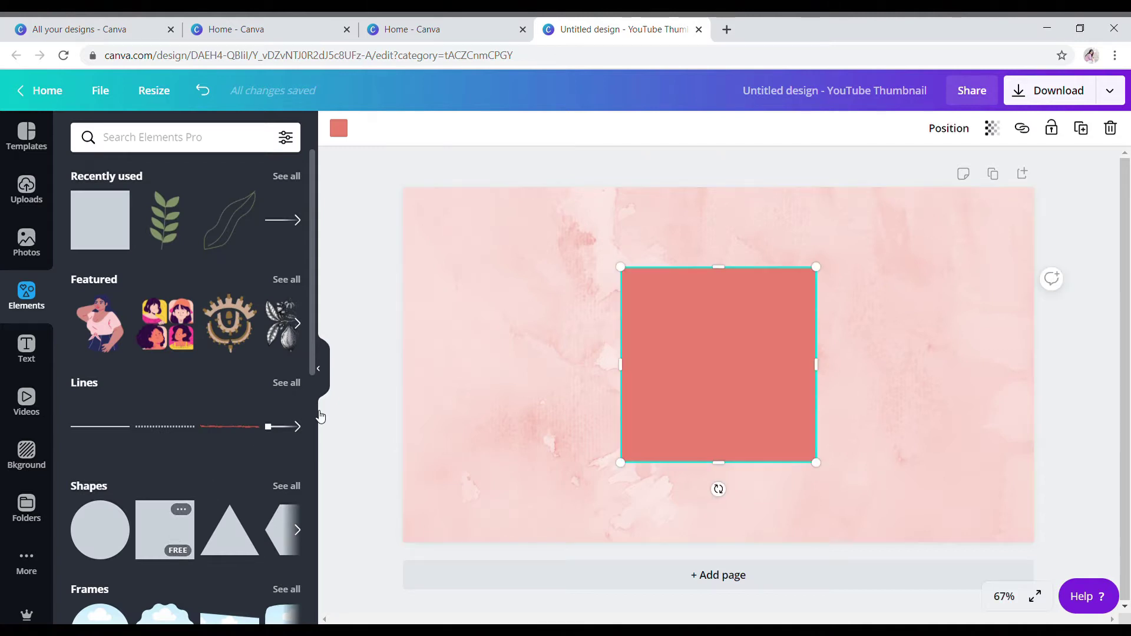
{"action": "left_click_drag", "start_coordinate": [732, 278], "coordinate": [717, 427]}
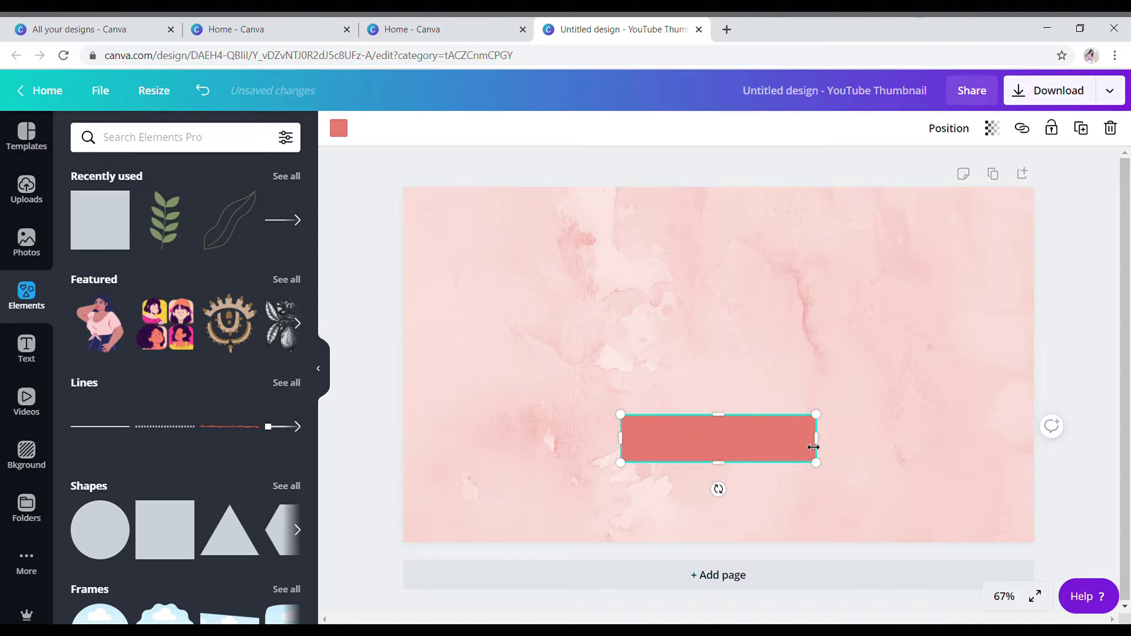
{"action": "left_click_drag", "start_coordinate": [824, 450], "coordinate": [788, 451]}
{"action": "left_click_drag", "start_coordinate": [713, 453], "coordinate": [520, 265]}
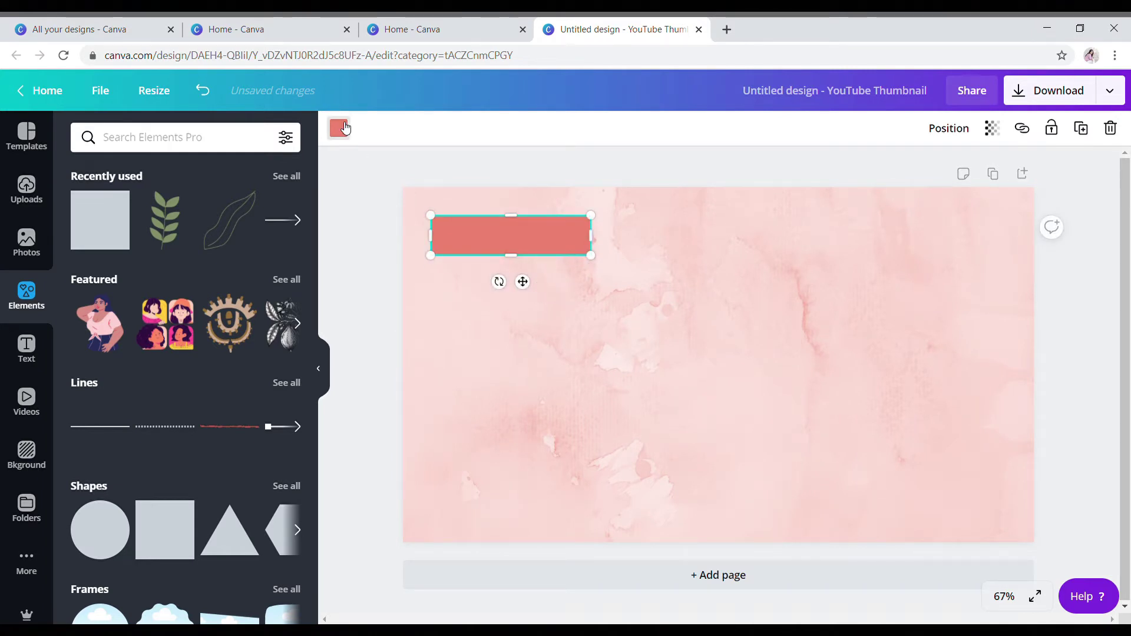
- Reduce the bar's height slightly and recolour it with the light grey brand colour
{"action": "left_click", "coordinate": [344, 131]}
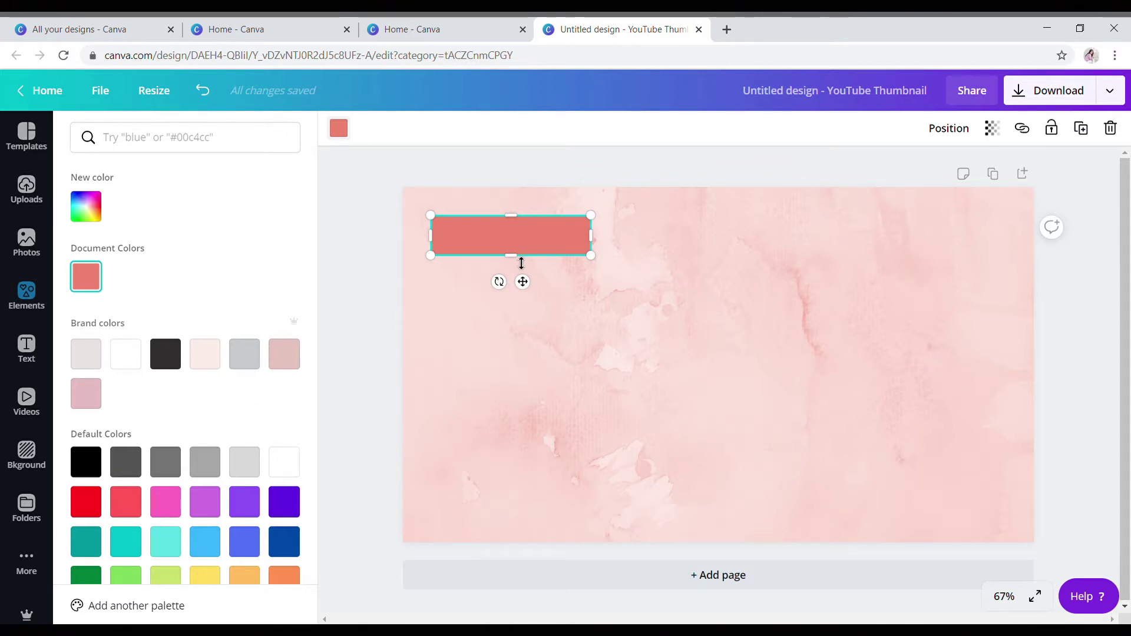
{"action": "left_click_drag", "start_coordinate": [521, 264], "coordinate": [522, 260]}
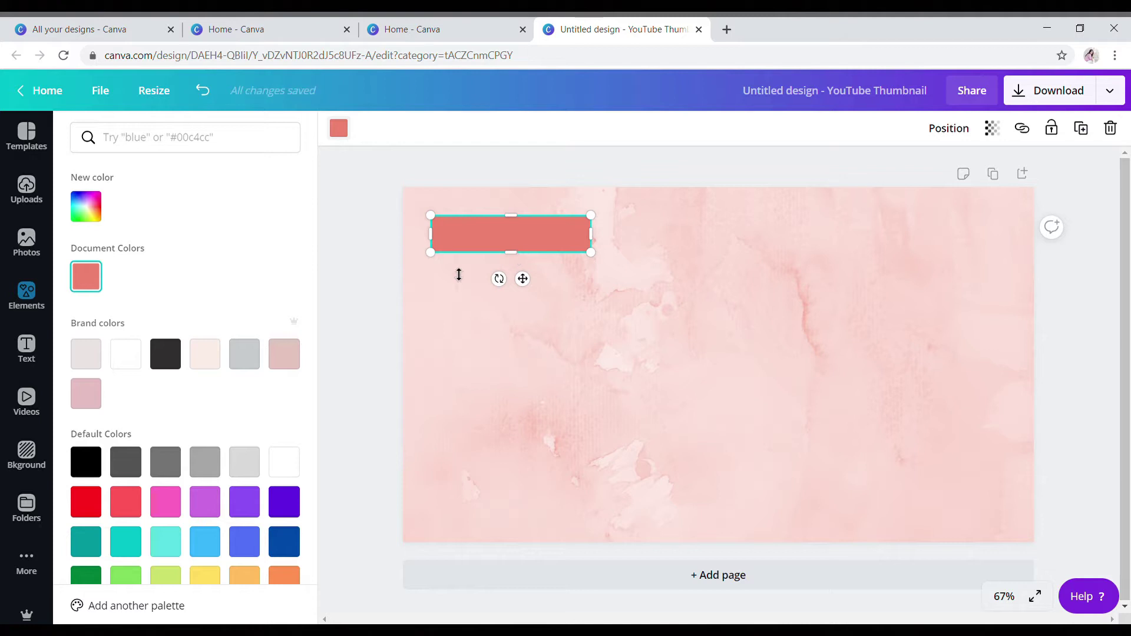
{"action": "left_click", "coordinate": [242, 356]}
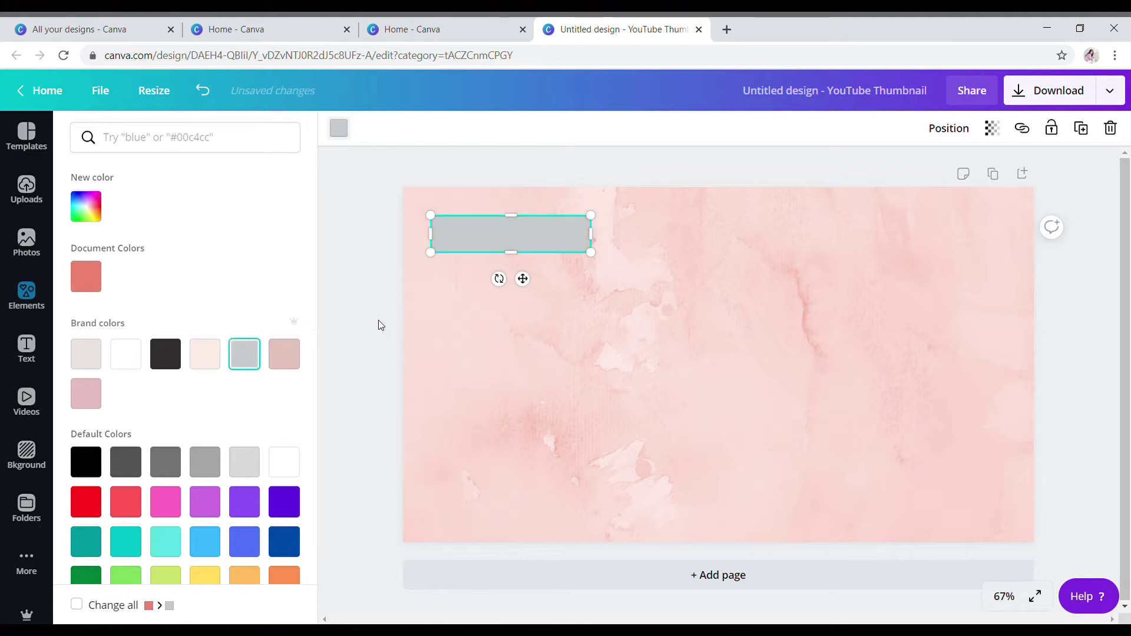
{"action": "key", "text": "Escape"}
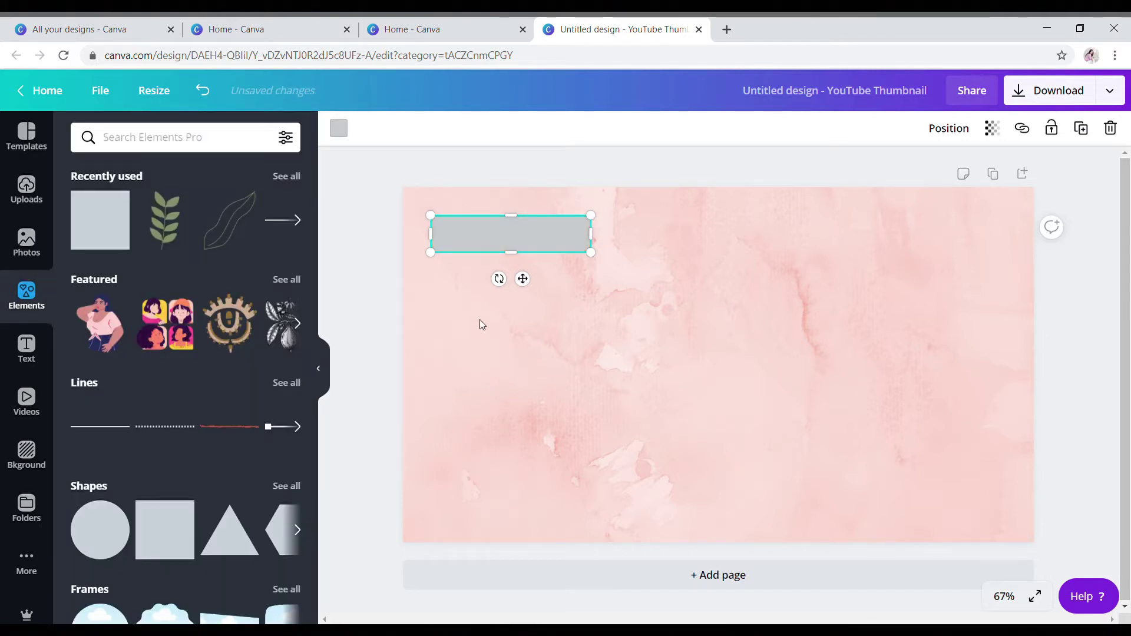
- Add a heading reading "LIVE WITH" to the thumbnail
{"action": "left_click", "coordinate": [26, 348]}
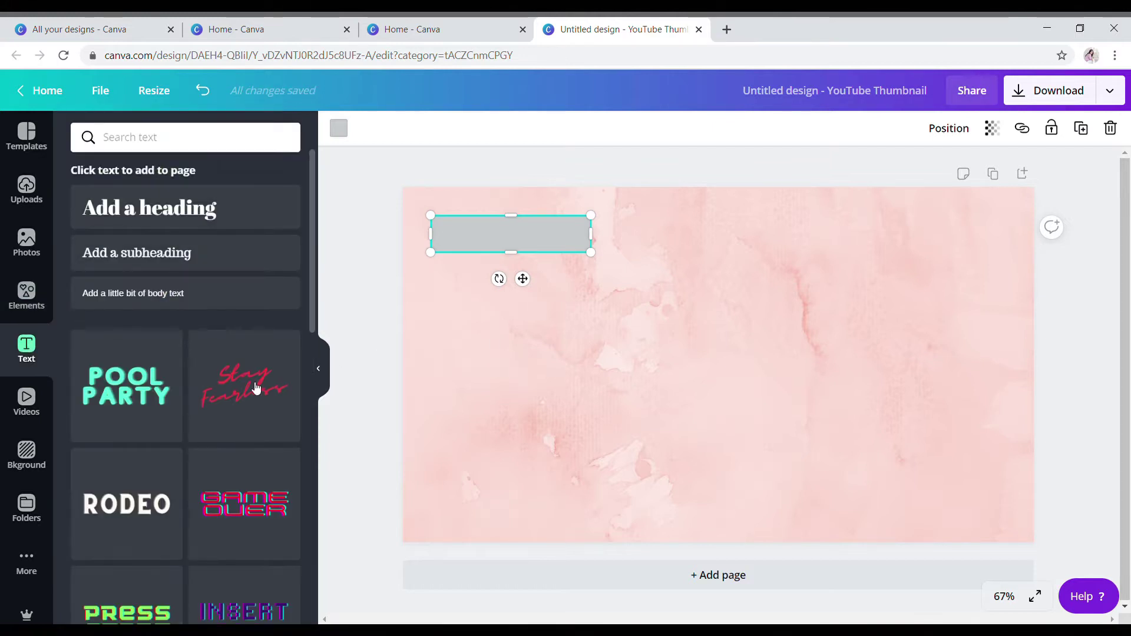
{"action": "left_click", "coordinate": [232, 215]}
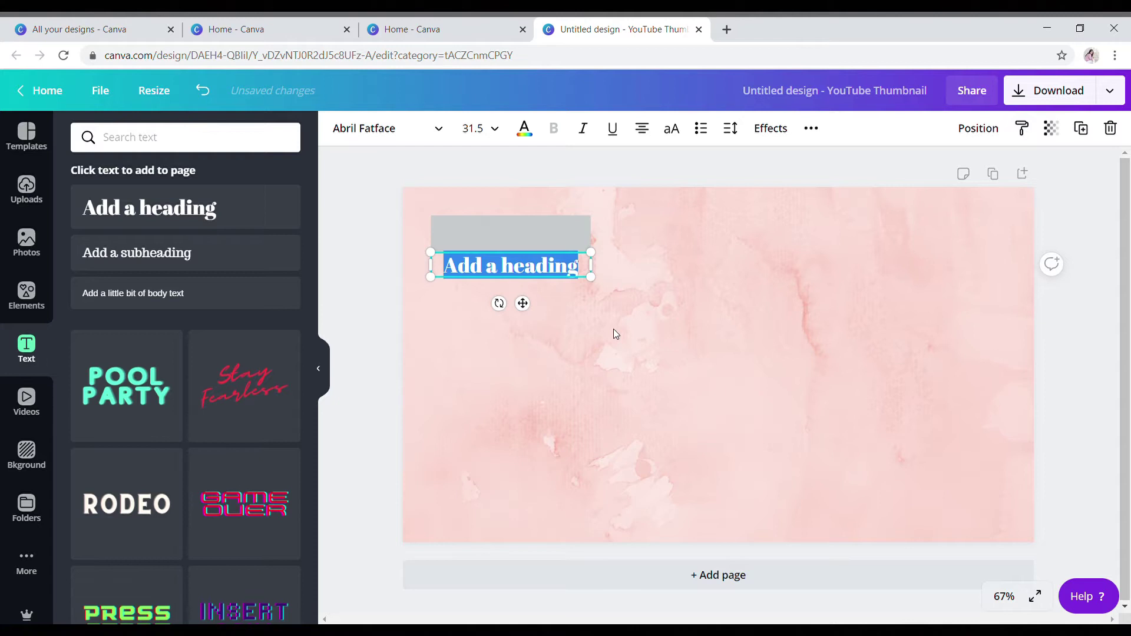
{"action": "key", "text": "BackSpace"}
{"action": "type", "text": "L"}
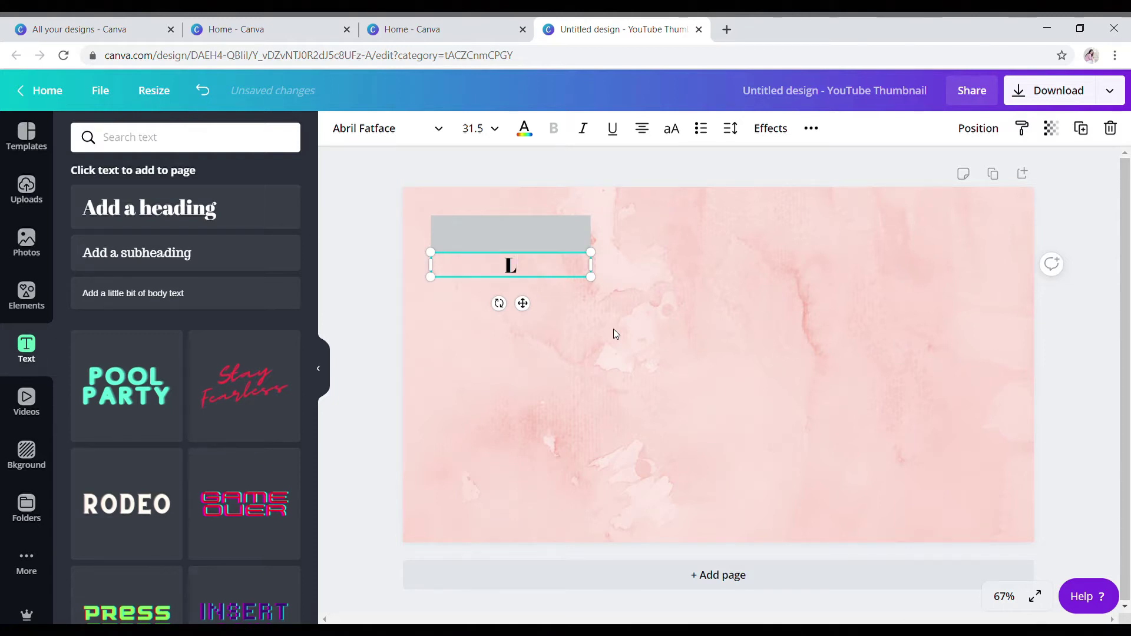
{"action": "type", "text": "IVE WITH"}
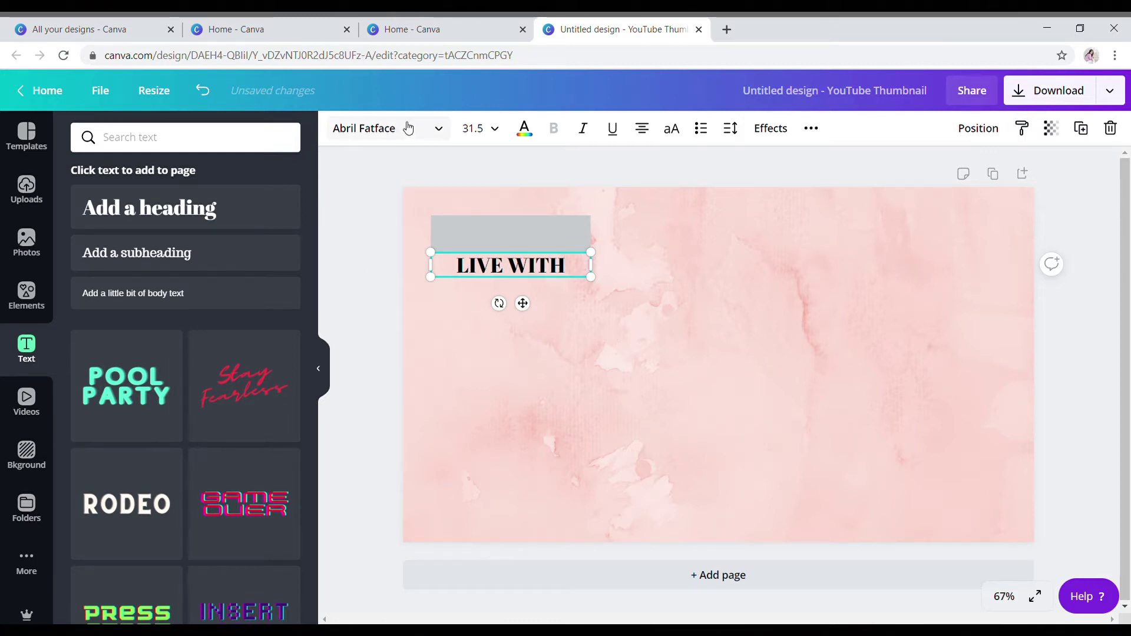
- Change the font of the "LIVE WITH" heading to Hussar Bold
{"action": "left_click", "coordinate": [386, 129]}
{"action": "left_click", "coordinate": [258, 147]}
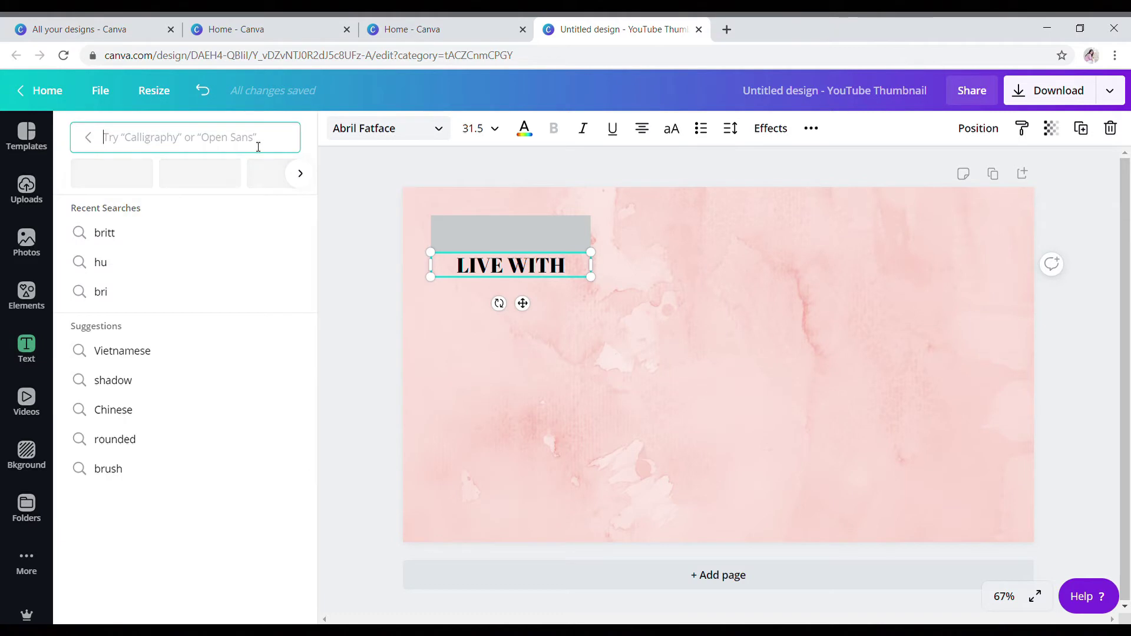
{"action": "type", "text": "HU"}
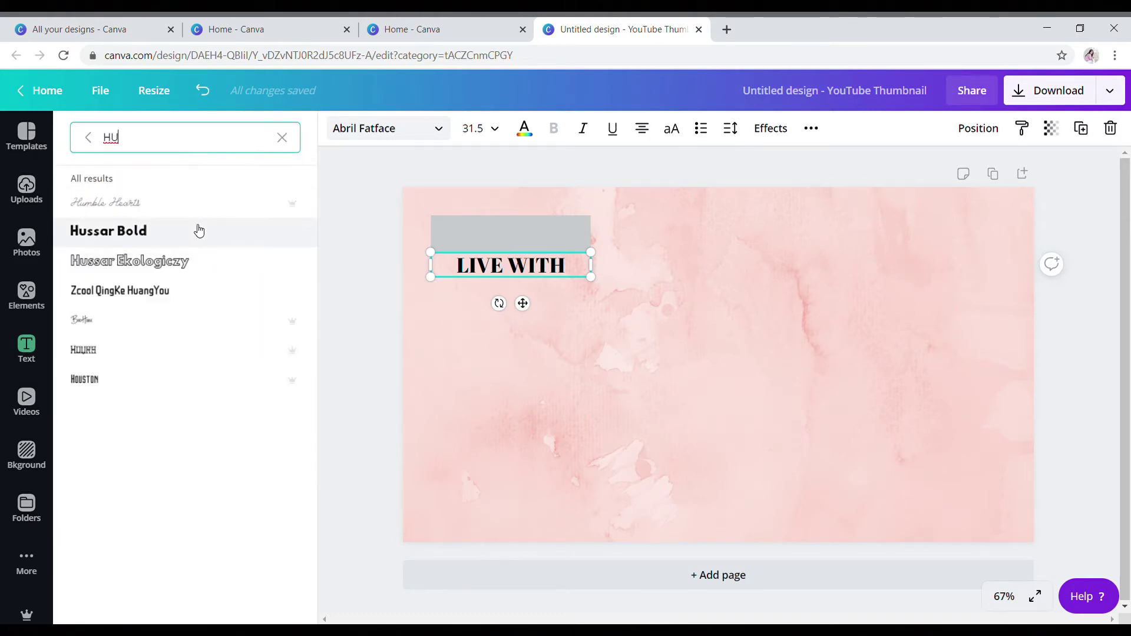
{"action": "left_click", "coordinate": [183, 232]}
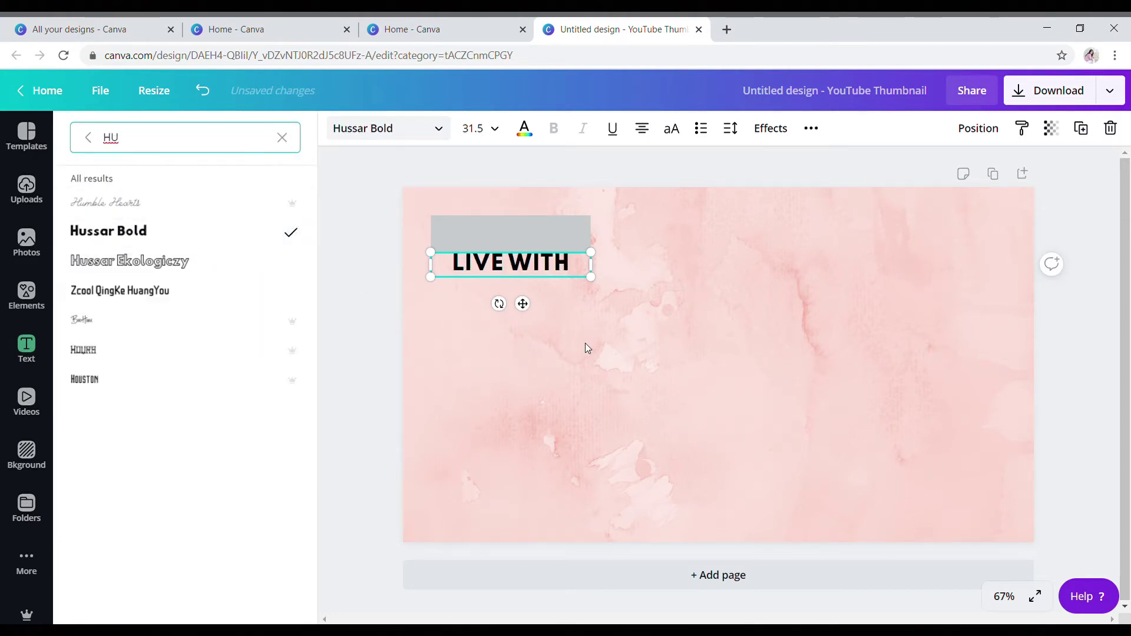
{"action": "key", "text": "Escape"}
{"action": "left_click", "coordinate": [566, 305]}
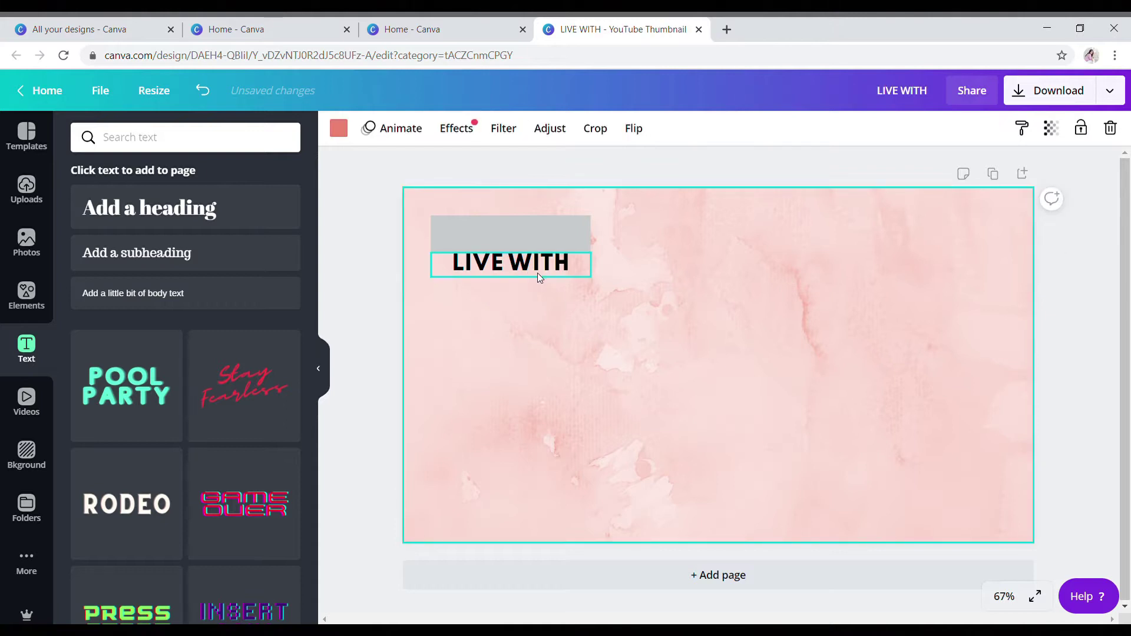
- Centre the "LIVE WITH" heading on the grey bar and colour its text white
{"action": "left_click_drag", "start_coordinate": [537, 274], "coordinate": [532, 236]}
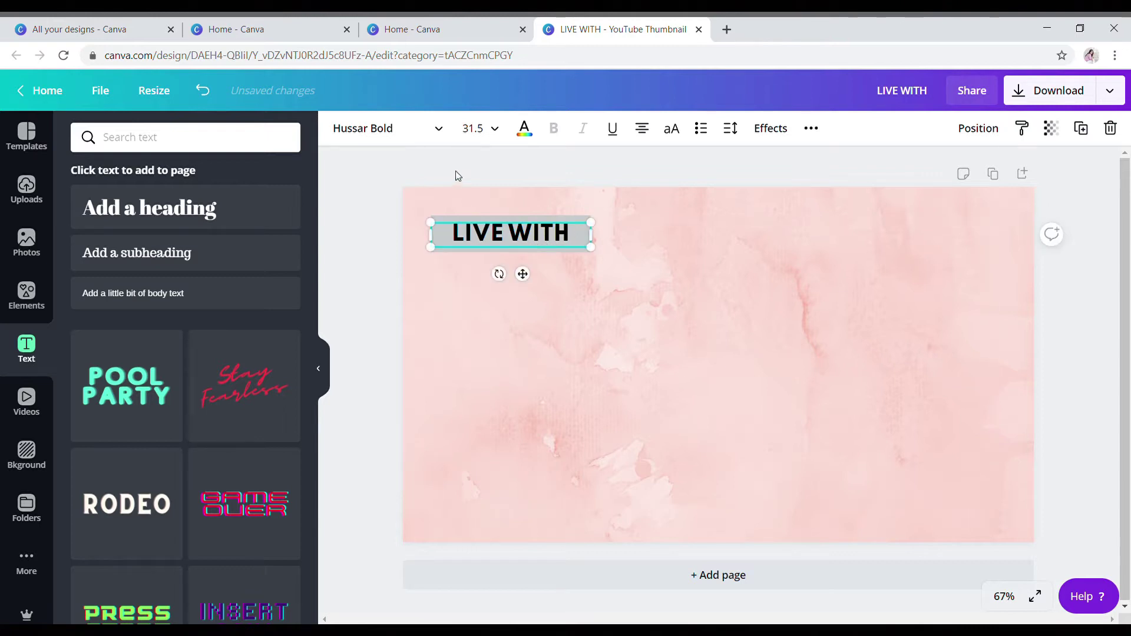
{"action": "left_click", "coordinate": [529, 135]}
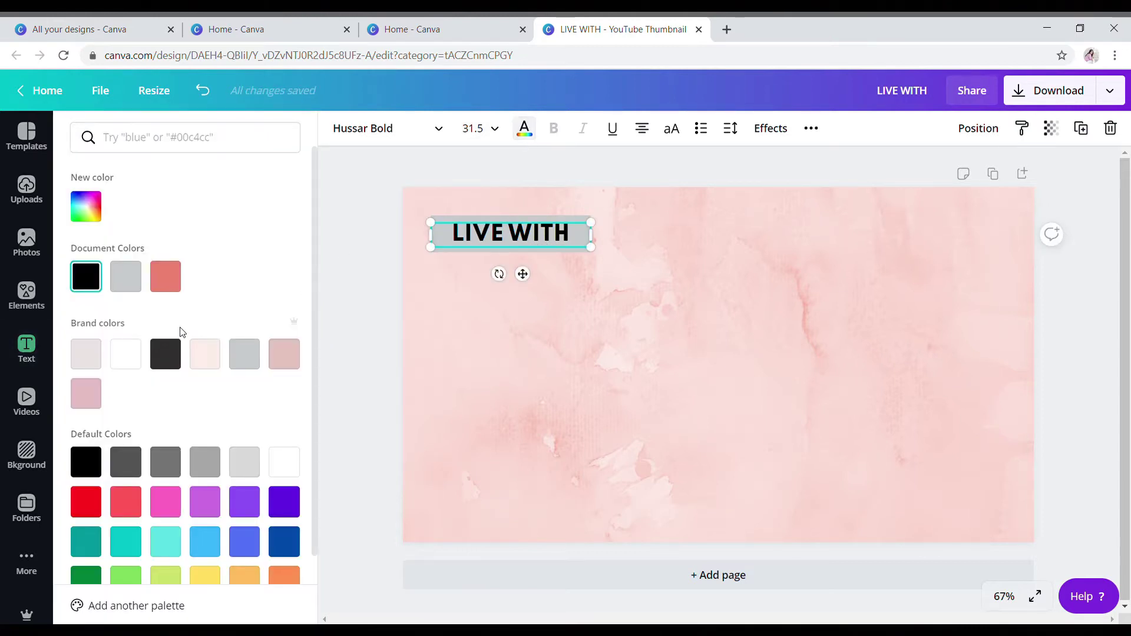
{"action": "left_click", "coordinate": [125, 354]}
{"action": "key", "text": "Escape"}
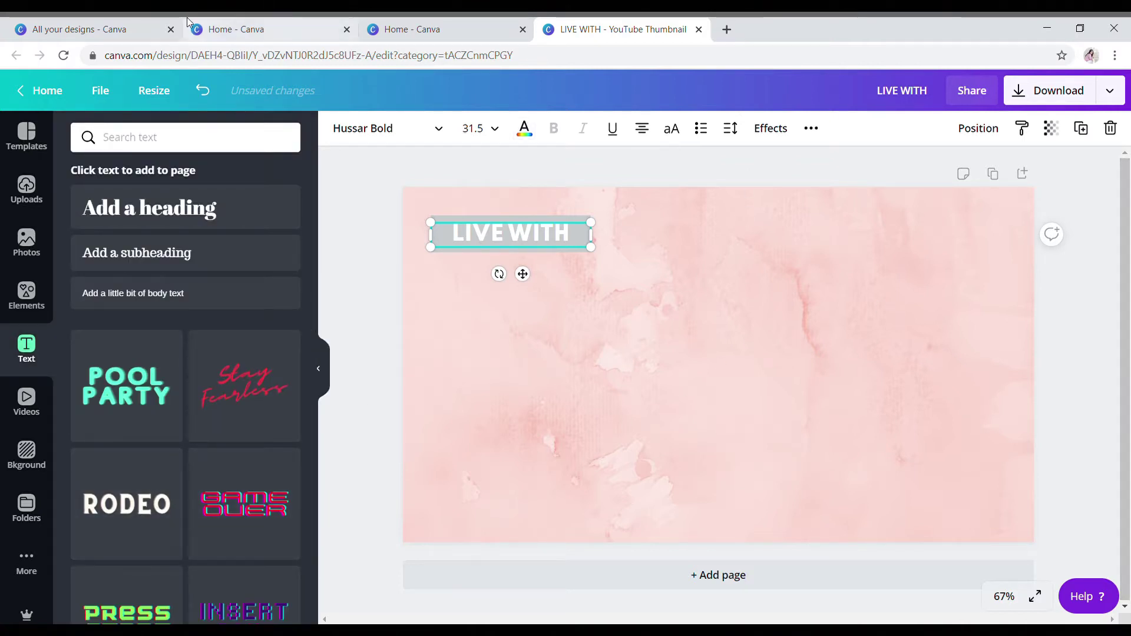
- Add a second square, flatten it into a bar slightly narrower than the grey one and place it directly beneath
{"action": "left_click", "coordinate": [41, 298]}
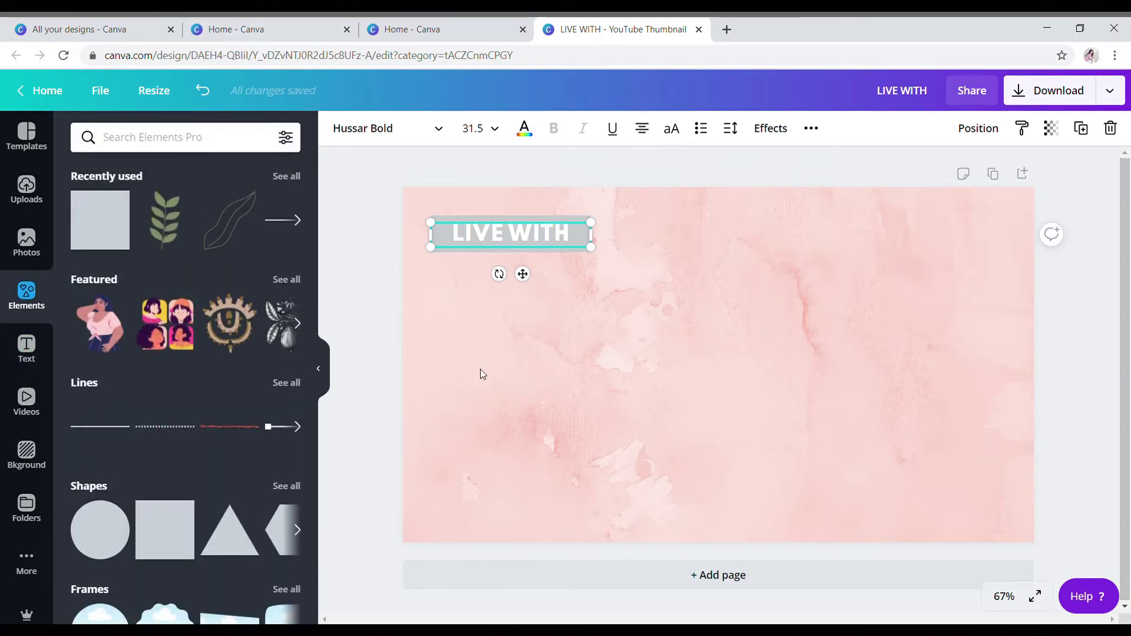
{"action": "left_click", "coordinate": [175, 538]}
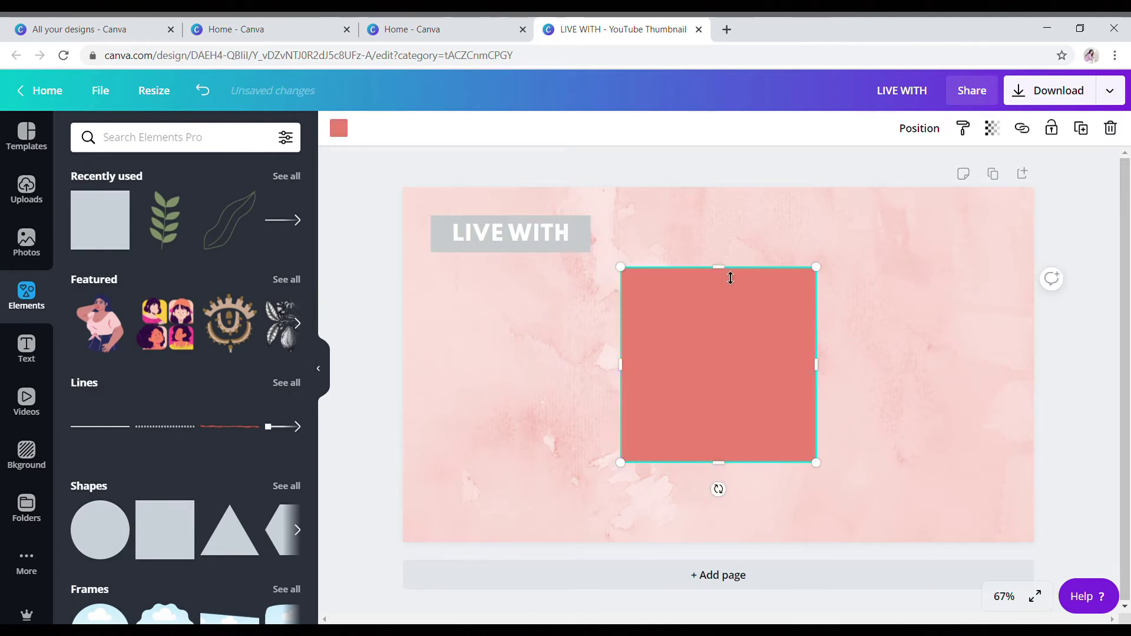
{"action": "left_click_drag", "start_coordinate": [732, 268], "coordinate": [743, 428]}
{"action": "left_click_drag", "start_coordinate": [822, 445], "coordinate": [591, 291]}
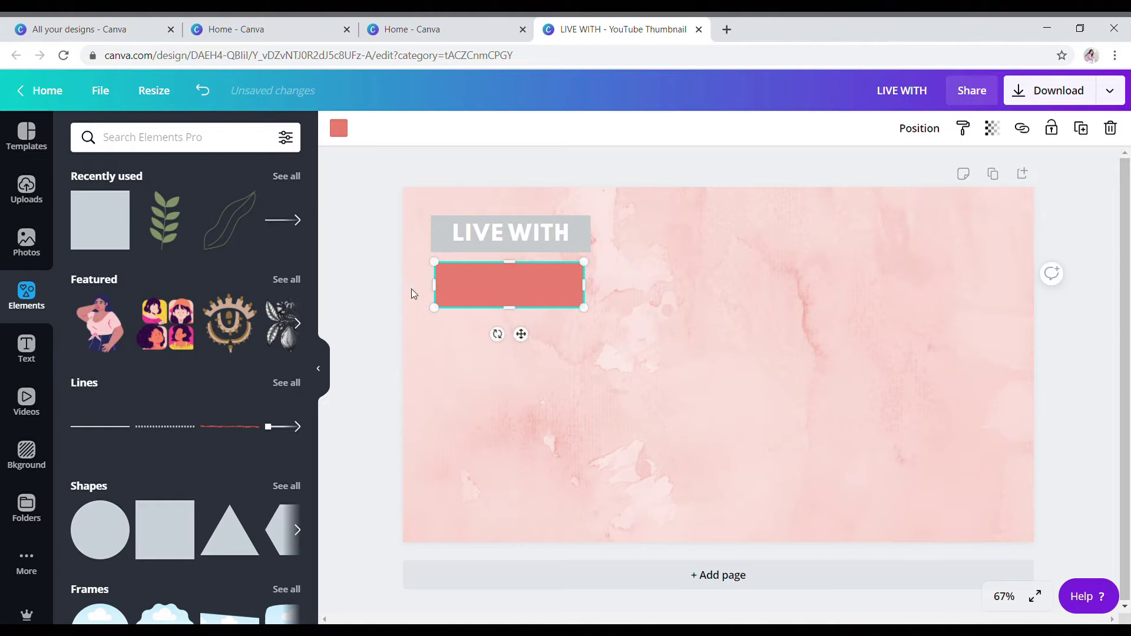
{"action": "left_click_drag", "start_coordinate": [447, 297], "coordinate": [451, 296]}
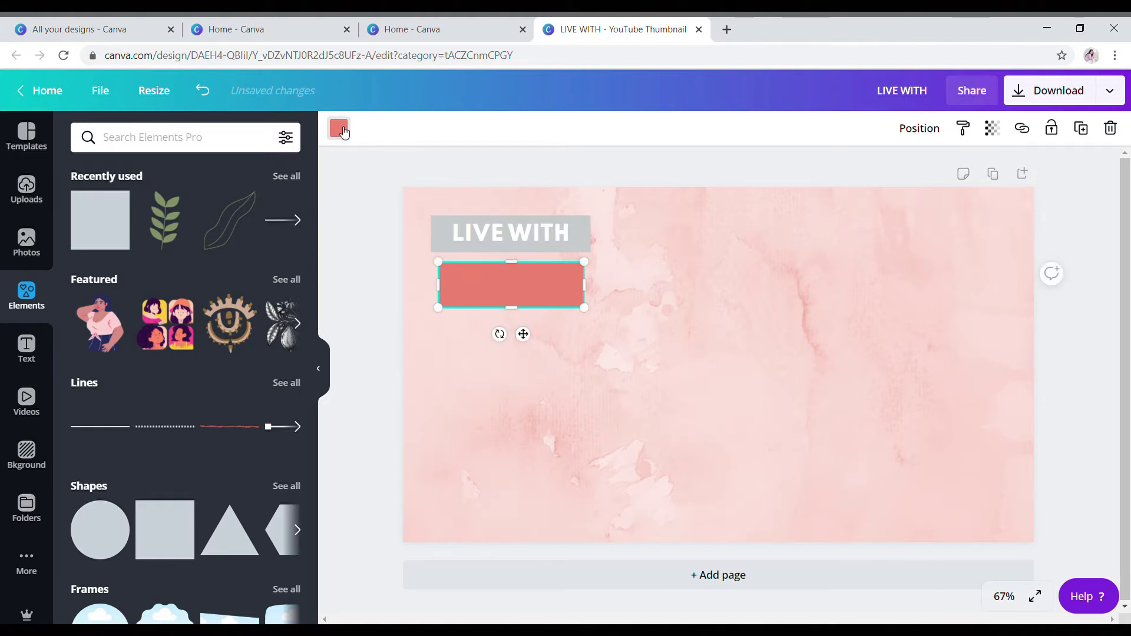
- Recolour the second bar with the dusty pink brand colour
{"action": "left_click", "coordinate": [339, 129]}
{"action": "left_click", "coordinate": [86, 394]}
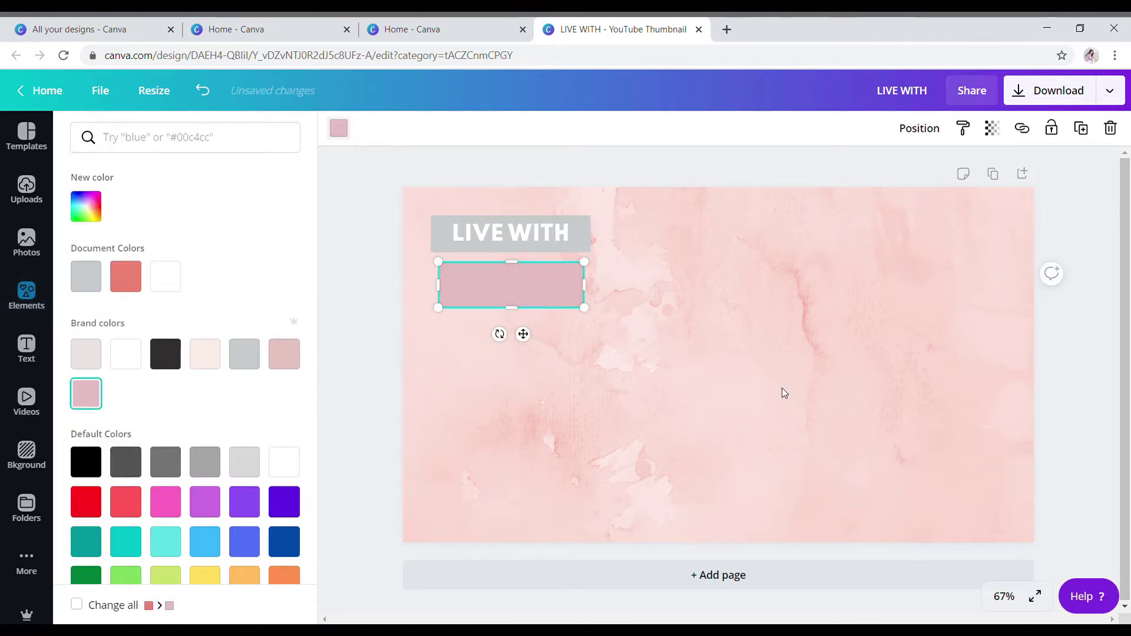
{"action": "key", "text": "Escape"}
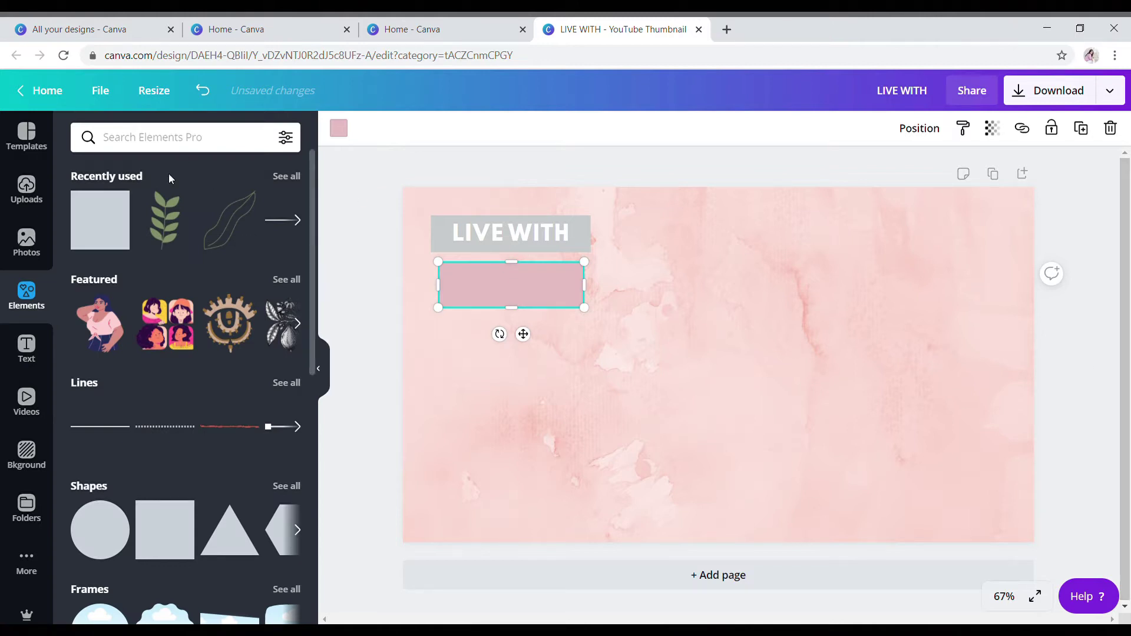
{"action": "left_click", "coordinate": [27, 349]}
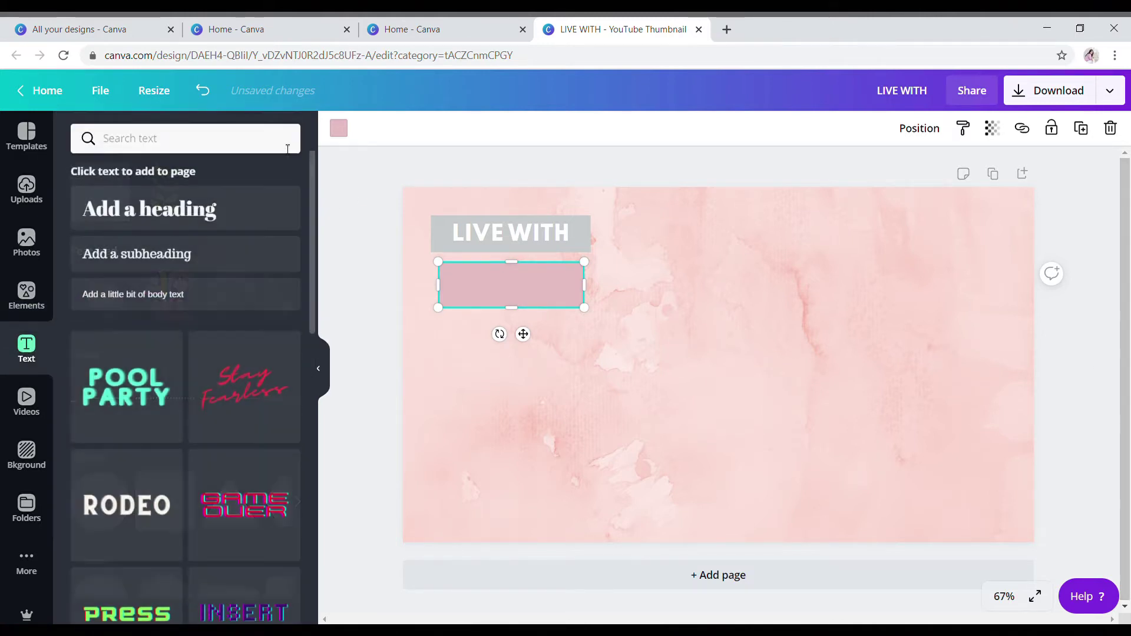
{"action": "left_click", "coordinate": [241, 147]}
{"action": "type", "text": "mEL"}
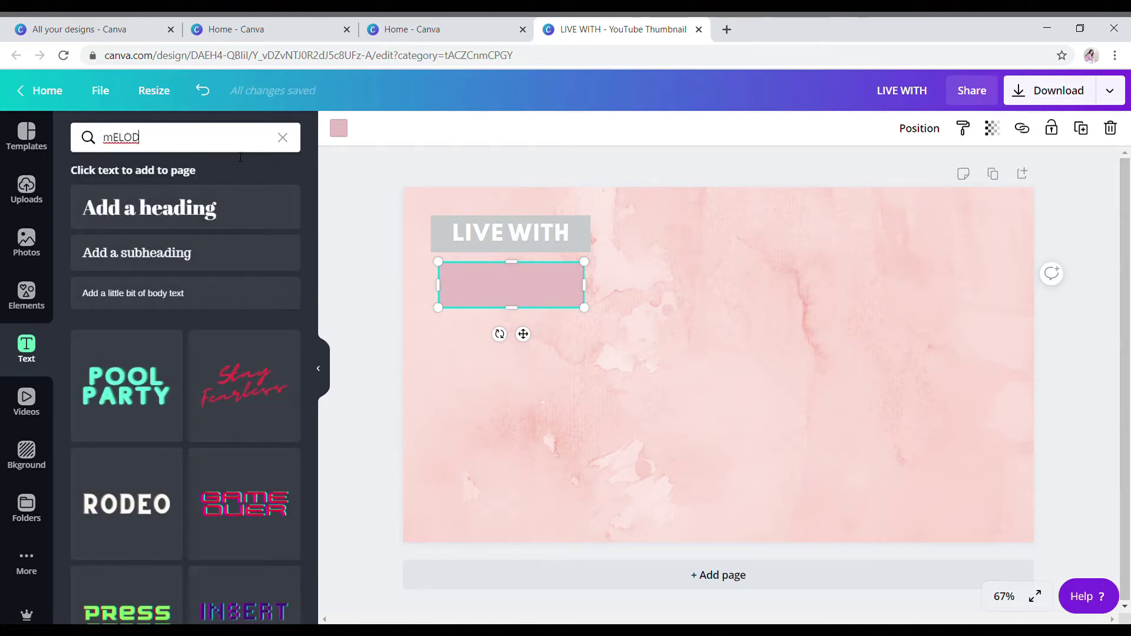
{"action": "type", "text": "OD"}
{"action": "key", "text": "BackSpace"}
{"action": "key", "text": "BackSpace"}
{"action": "key", "text": "BackSpace"}
{"action": "key", "text": "BackSpace"}
{"action": "key", "text": "BackSpace"}
{"action": "type", "text": "M"}
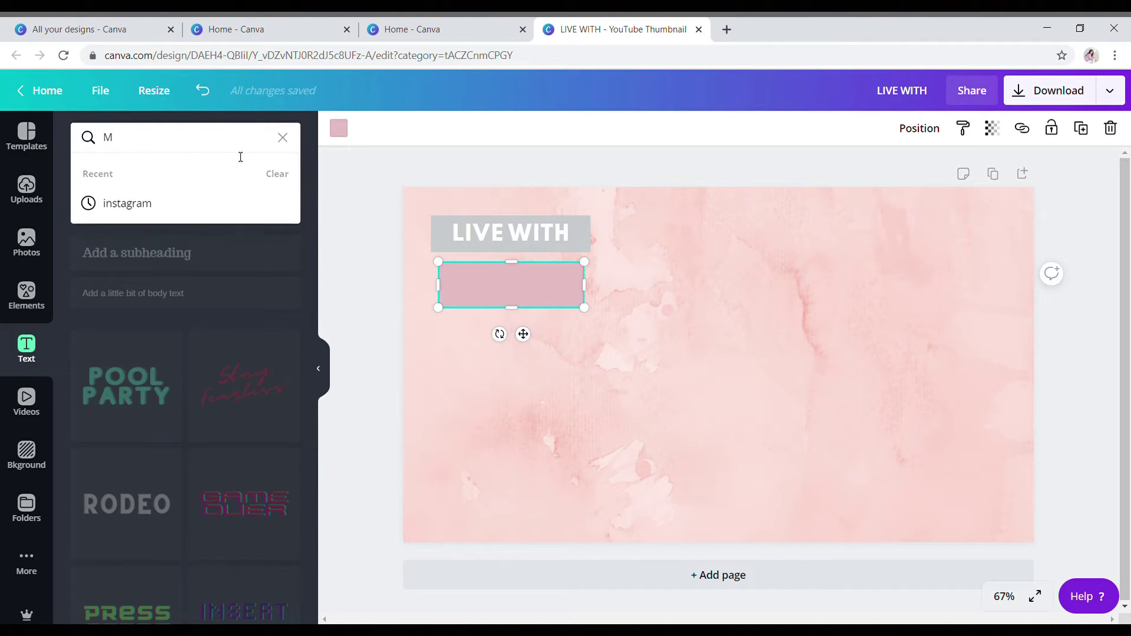
{"action": "type", "text": "elody"}
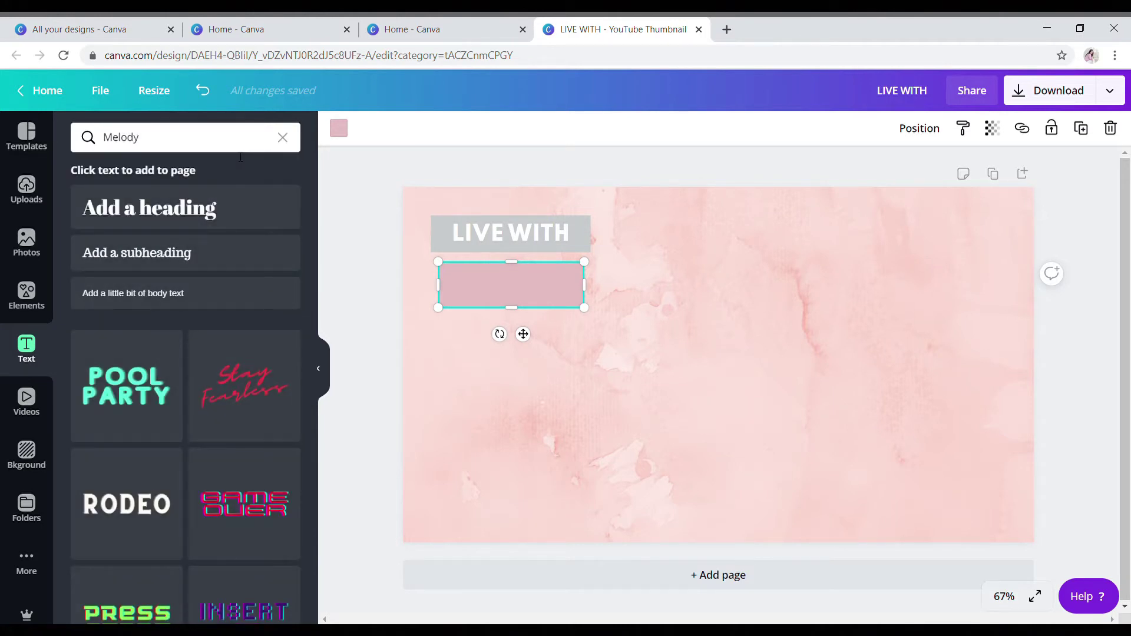
{"action": "left_click", "coordinate": [482, 399]}
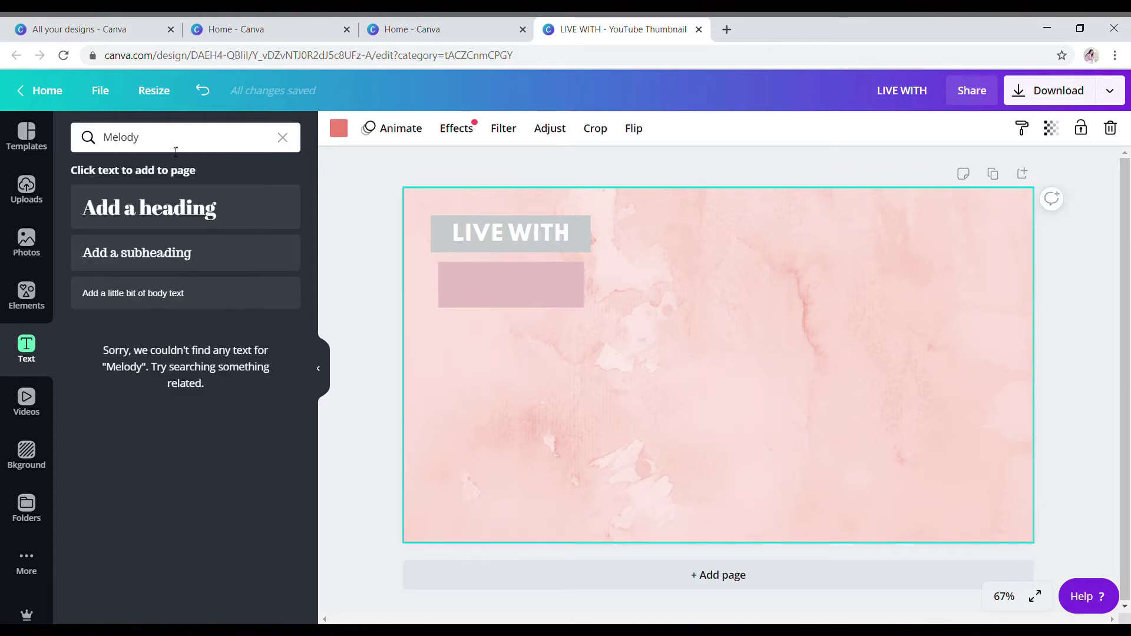
- Add a heading to the page and replace its placeholder text with the host's first name
{"action": "left_click", "coordinate": [155, 207]}
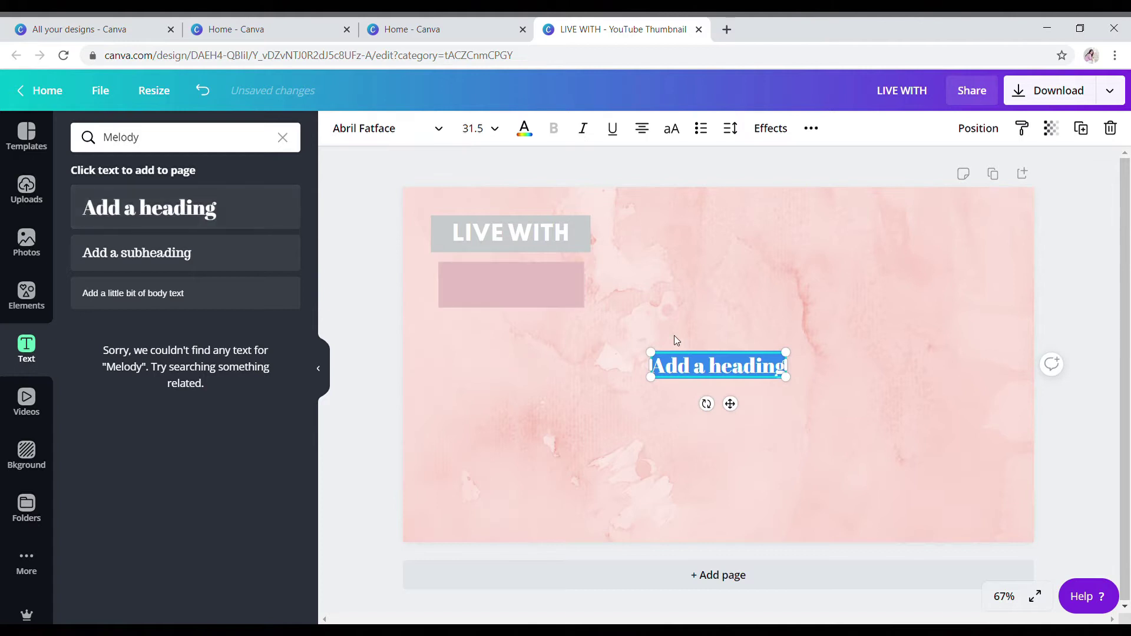
{"action": "left_click", "coordinate": [770, 375]}
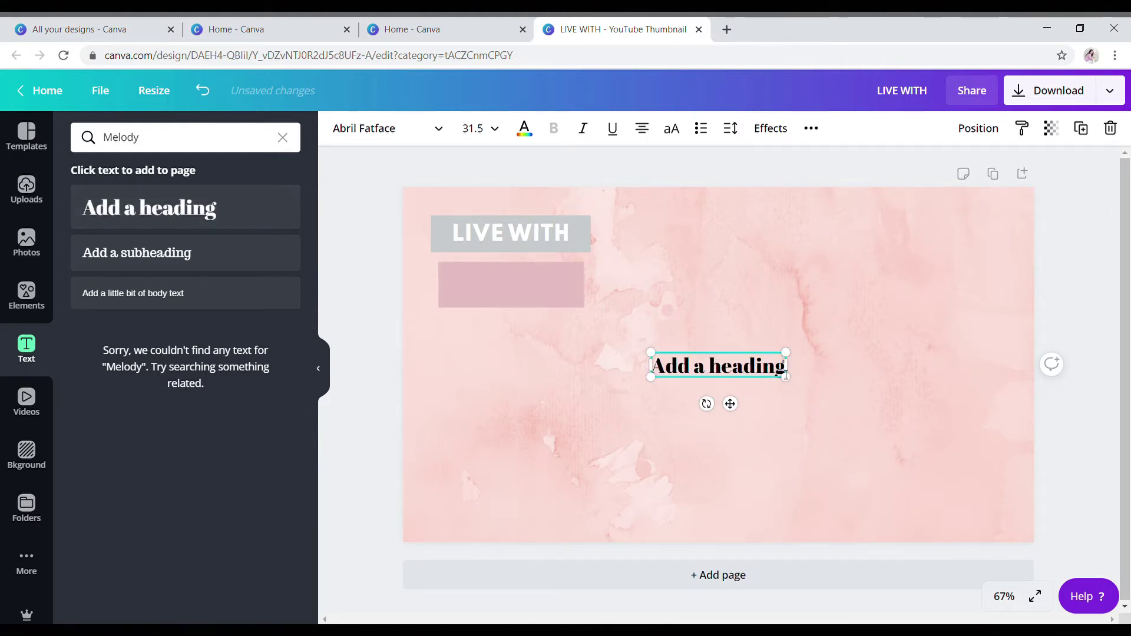
{"action": "key", "text": "BackSpace"}
{"action": "key", "text": "BackSpace"}
{"action": "key", "text": "BackSpace"}
{"action": "key", "text": "BackSpace"}
{"action": "key", "text": "BackSpace"}
{"action": "key", "text": "BackSpace"}
{"action": "key", "text": "BackSpace"}
{"action": "key", "text": "BackSpace"}
{"action": "key", "text": "BackSpace"}
{"action": "key", "text": "BackSpace"}
{"action": "key", "text": "BackSpace"}
{"action": "key", "text": "BackSpace"}
{"action": "key", "text": "BackSpace"}
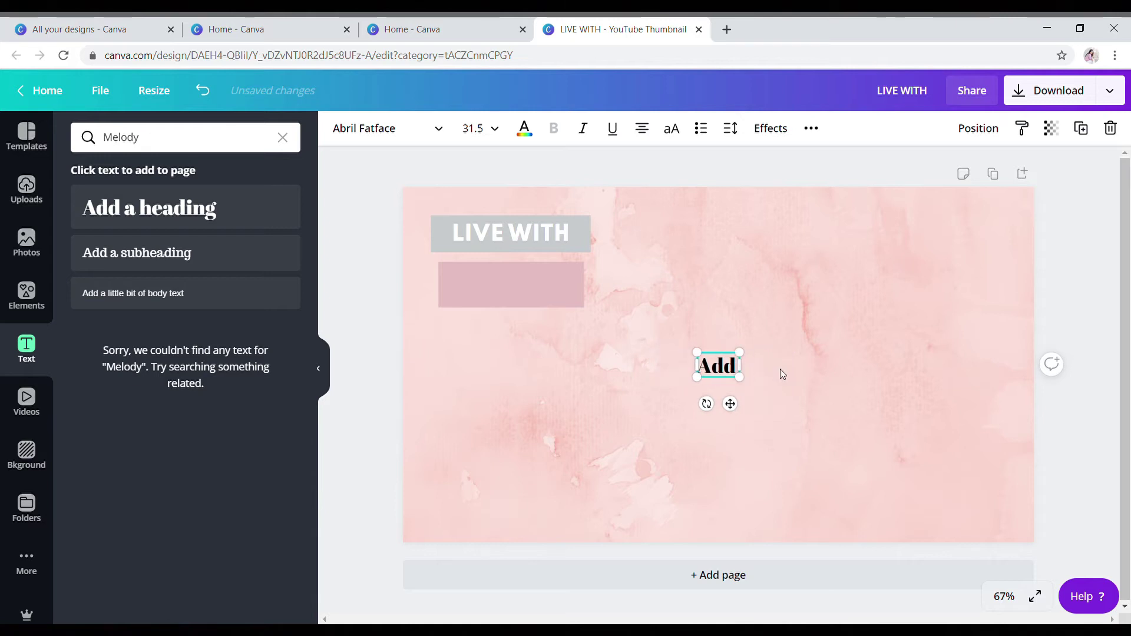
{"action": "type", "text": "Melody"}
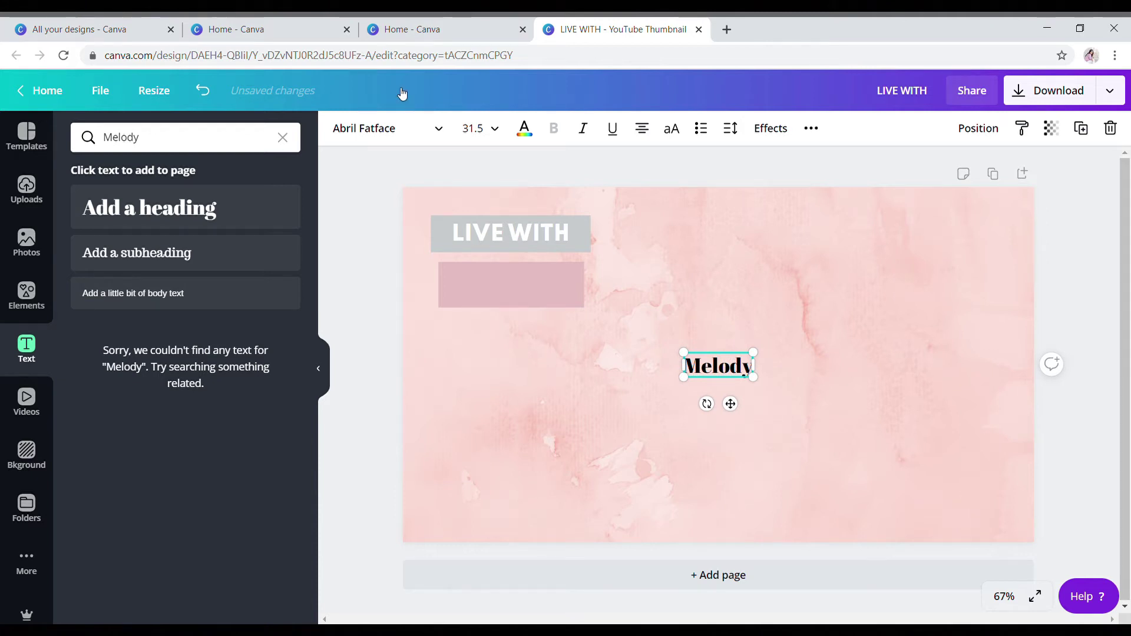
- Change the font of the host's name heading to Brittany
{"action": "left_click", "coordinate": [377, 129]}
{"action": "type", "text": "HU"}
{"action": "left_click", "coordinate": [217, 142]}
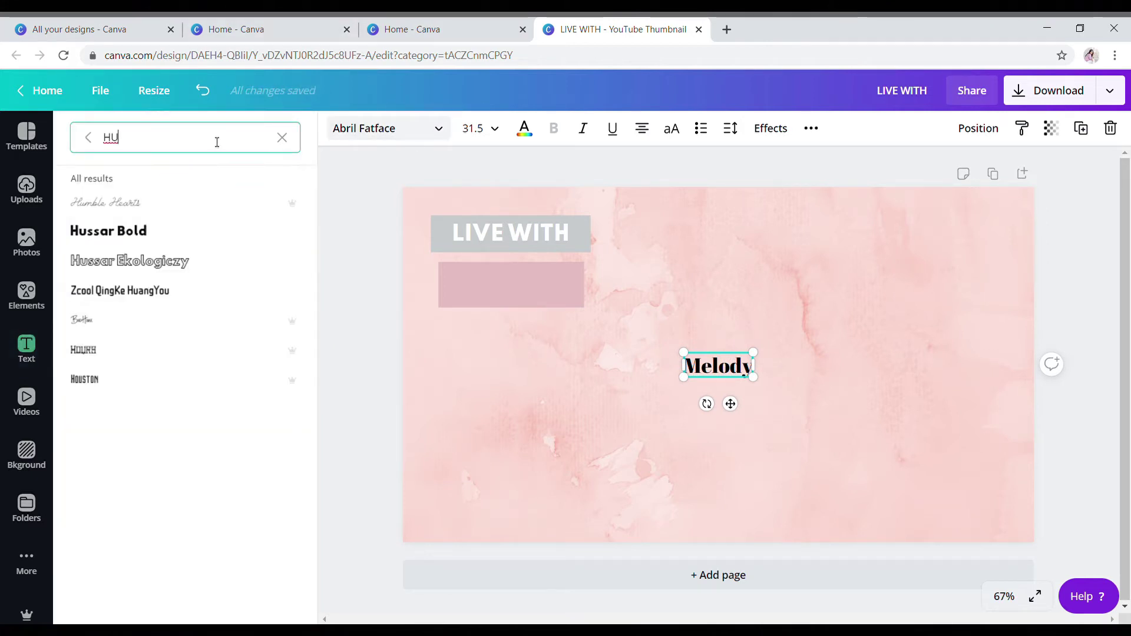
{"action": "key", "text": "BackSpace"}
{"action": "key", "text": "BackSpace"}
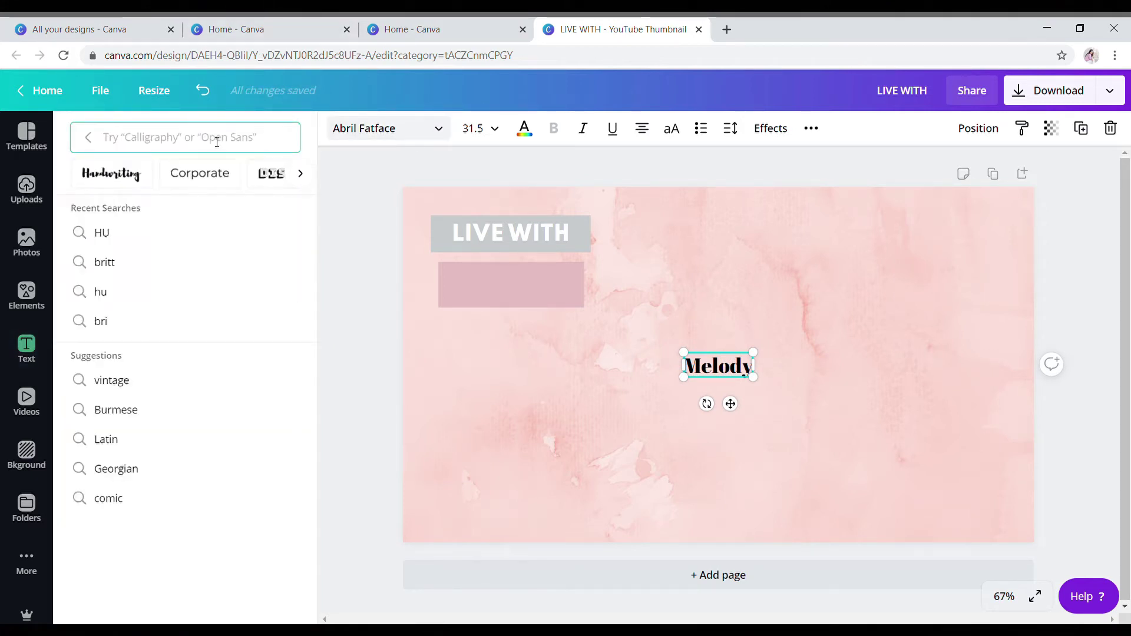
{"action": "type", "text": "britt"}
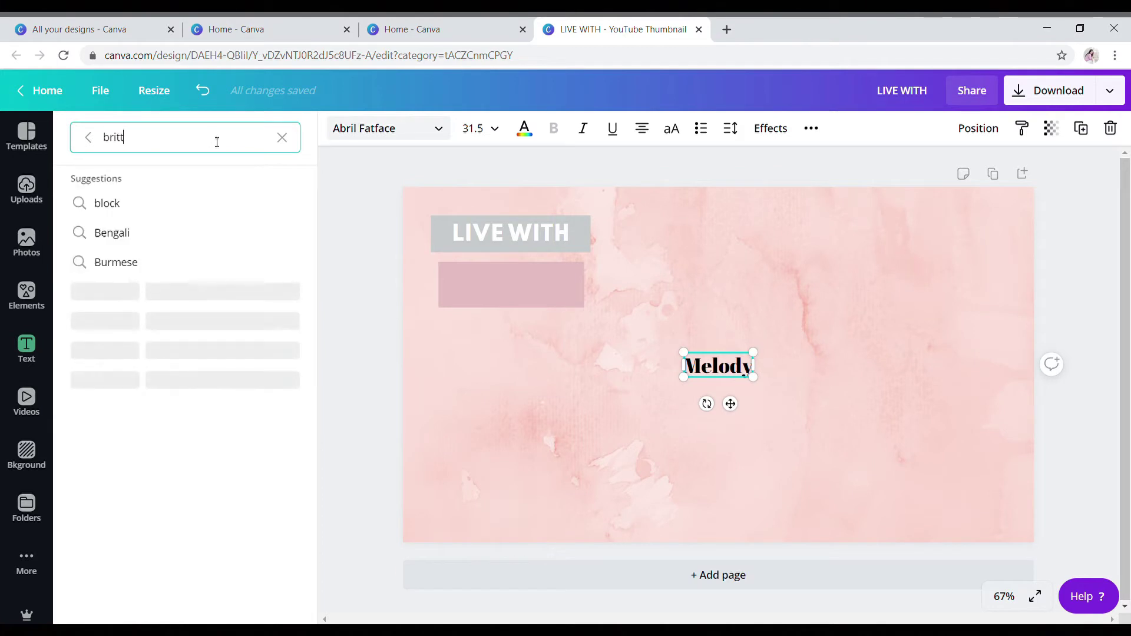
{"action": "left_click", "coordinate": [126, 203]}
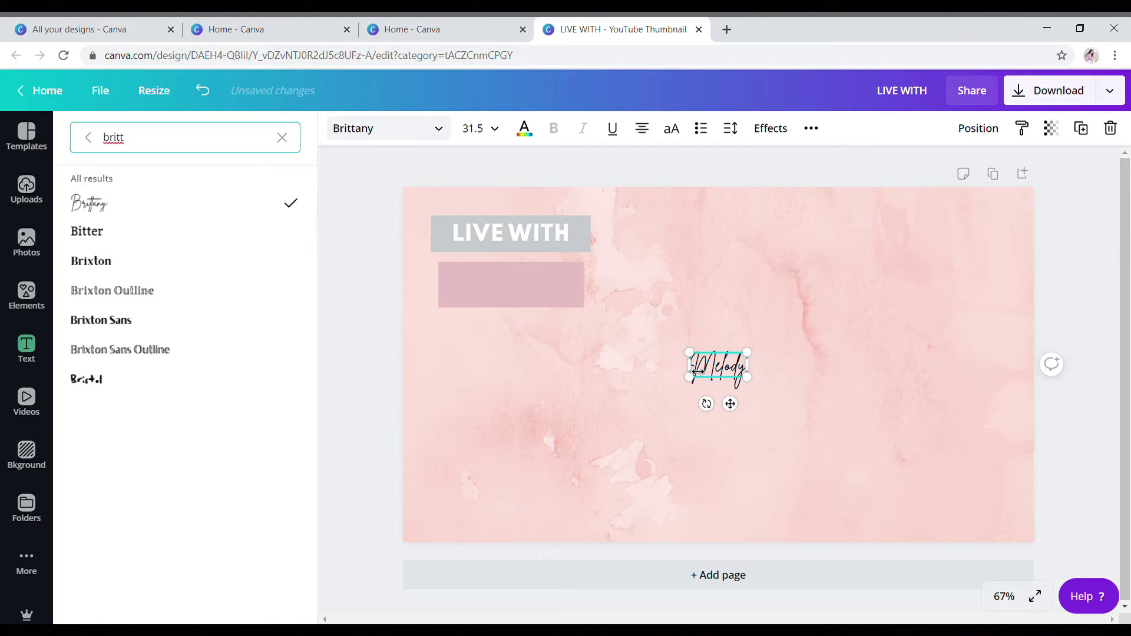
- Widen the name heading's text box and set its font size to 48
{"action": "left_click_drag", "start_coordinate": [684, 375], "coordinate": [645, 386]}
{"action": "left_click", "coordinate": [490, 128]}
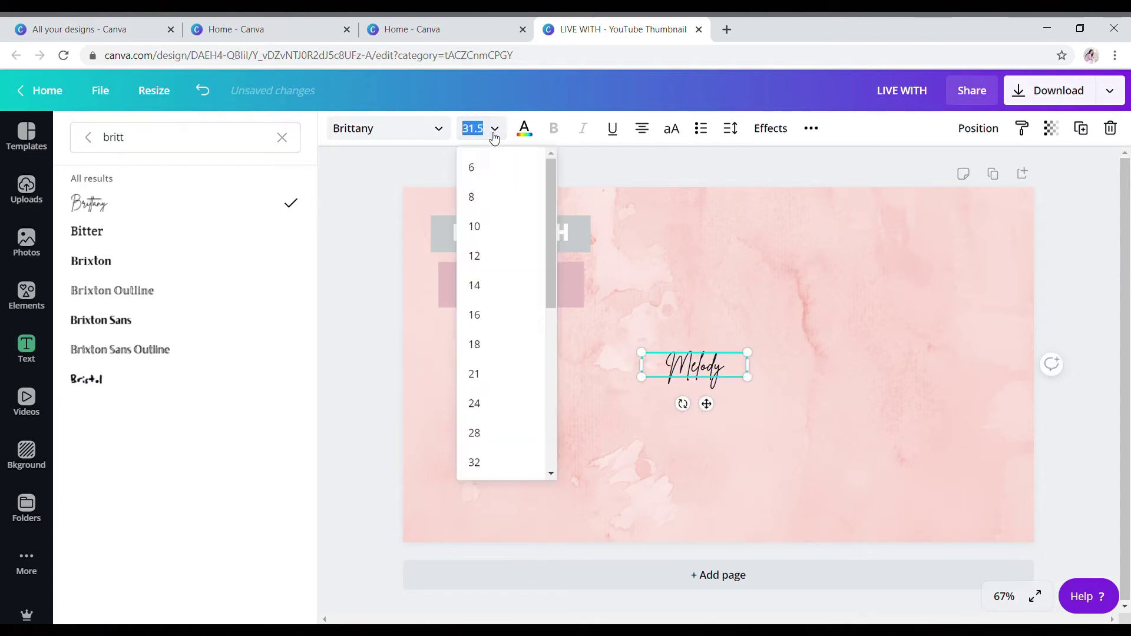
{"action": "left_click", "coordinate": [489, 403]}
{"action": "left_click", "coordinate": [497, 128]}
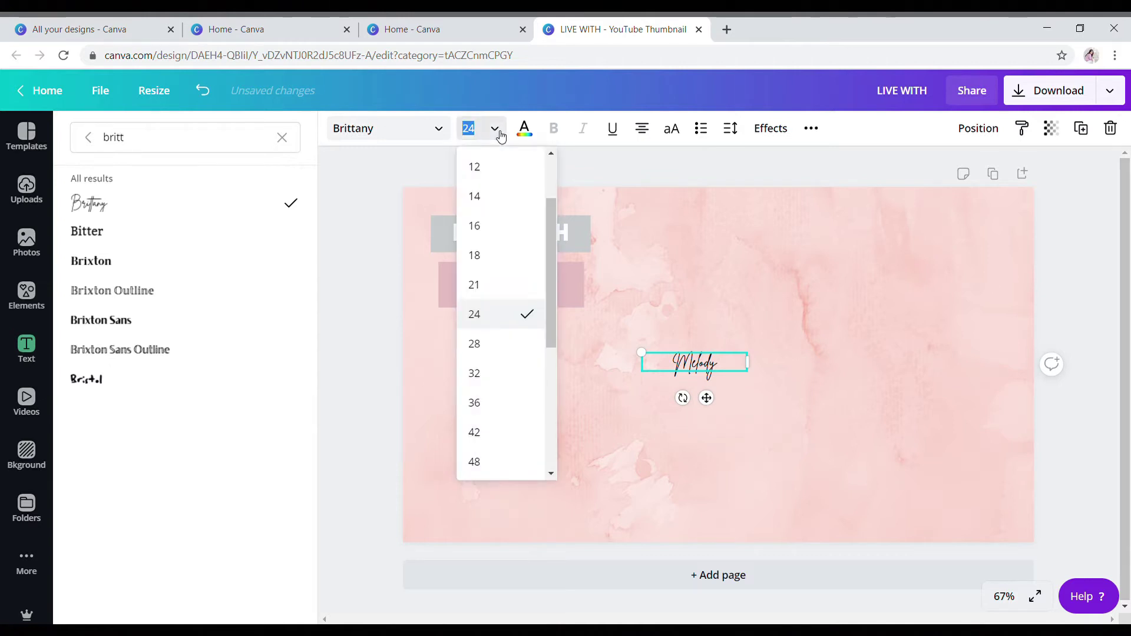
{"action": "scroll", "coordinate": [504, 354], "scroll_direction": "down", "scroll_amount": 4}
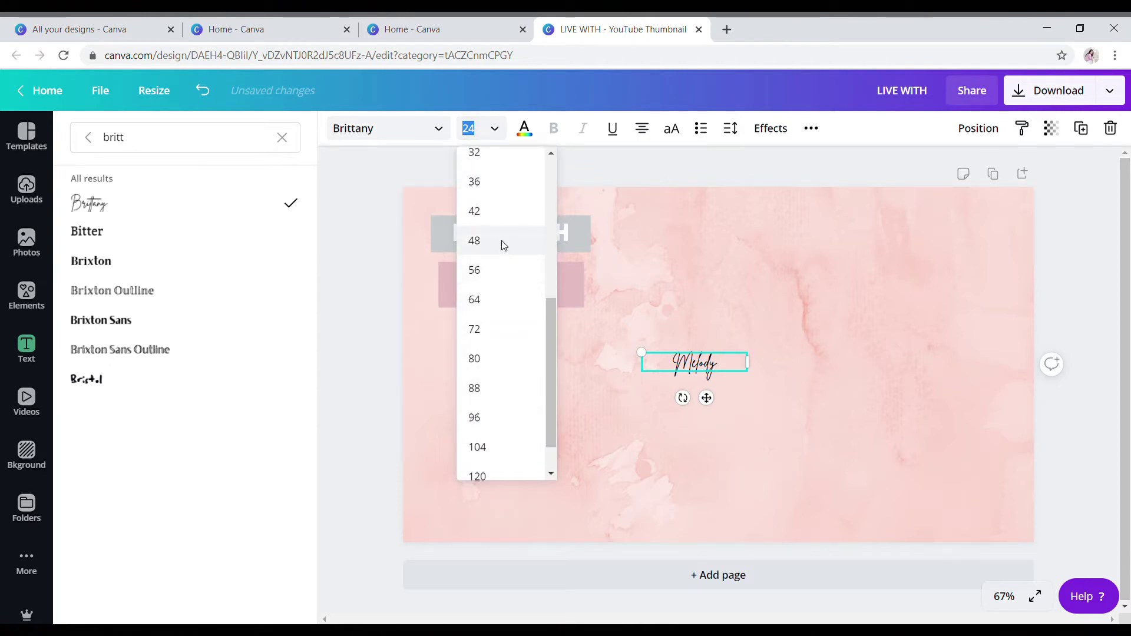
{"action": "left_click", "coordinate": [500, 241]}
{"action": "left_click", "coordinate": [683, 384]}
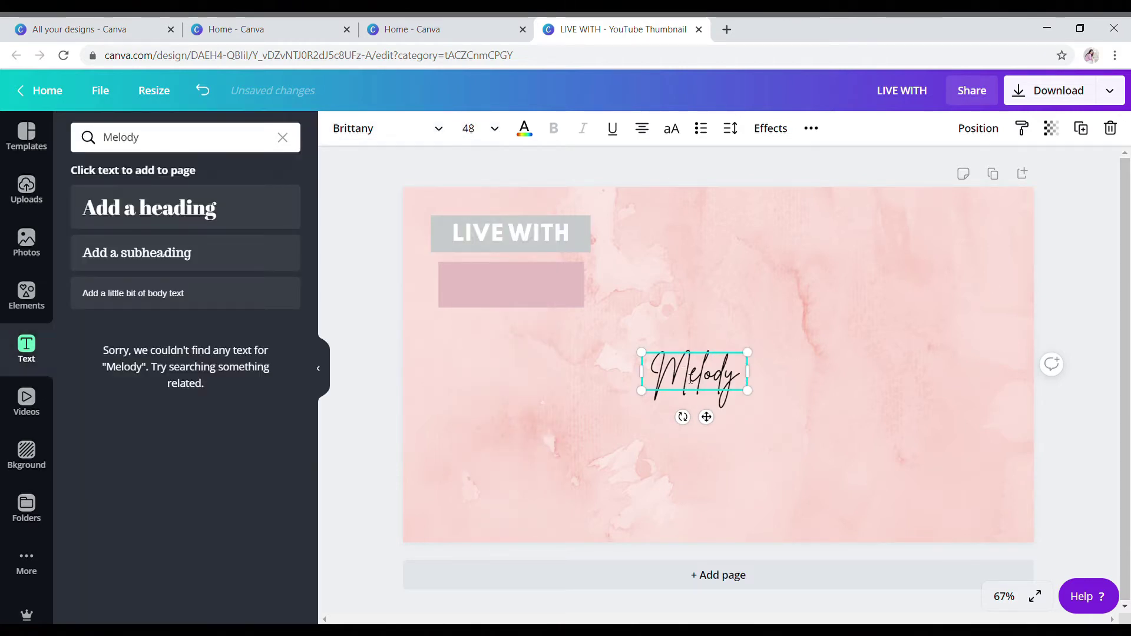
- Place the name heading centred on the dusty pink bar and colour its text white
{"action": "left_click", "coordinate": [714, 457]}
{"action": "left_click", "coordinate": [696, 377]}
{"action": "left_click", "coordinate": [723, 409]}
{"action": "left_click", "coordinate": [715, 383]}
{"action": "left_click_drag", "start_coordinate": [714, 383], "coordinate": [537, 298]}
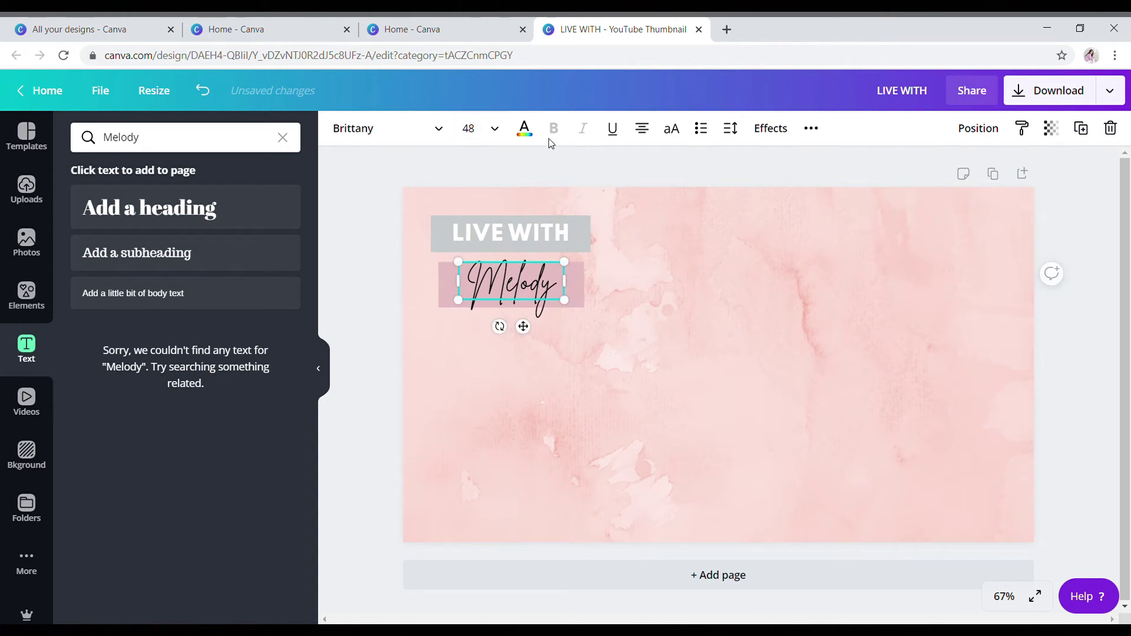
{"action": "left_click", "coordinate": [524, 128]}
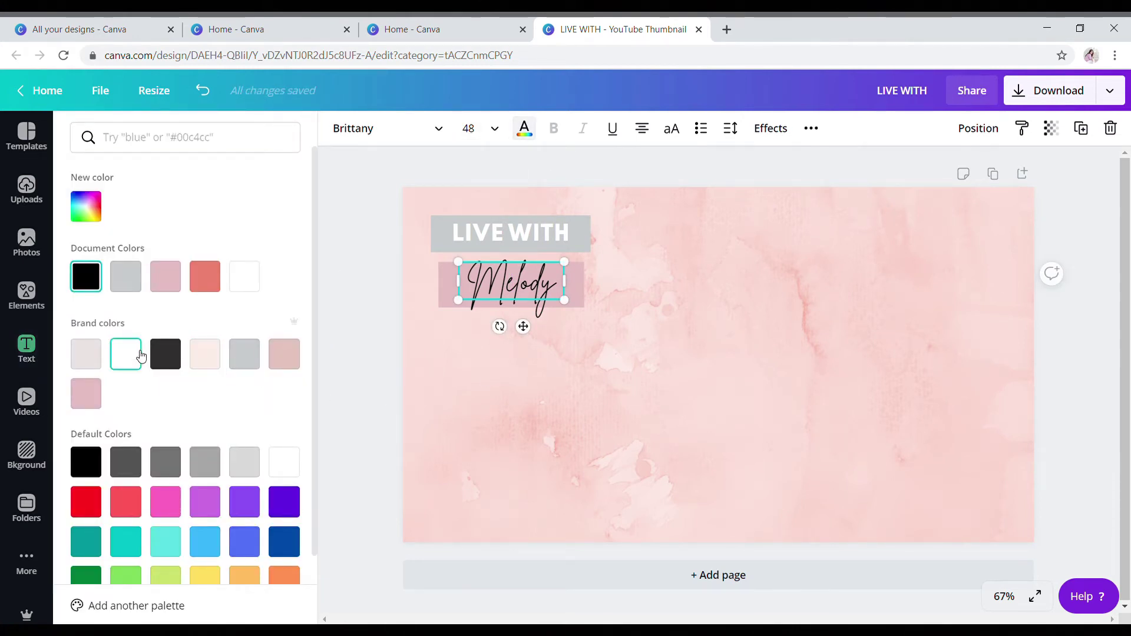
{"action": "left_click", "coordinate": [141, 356]}
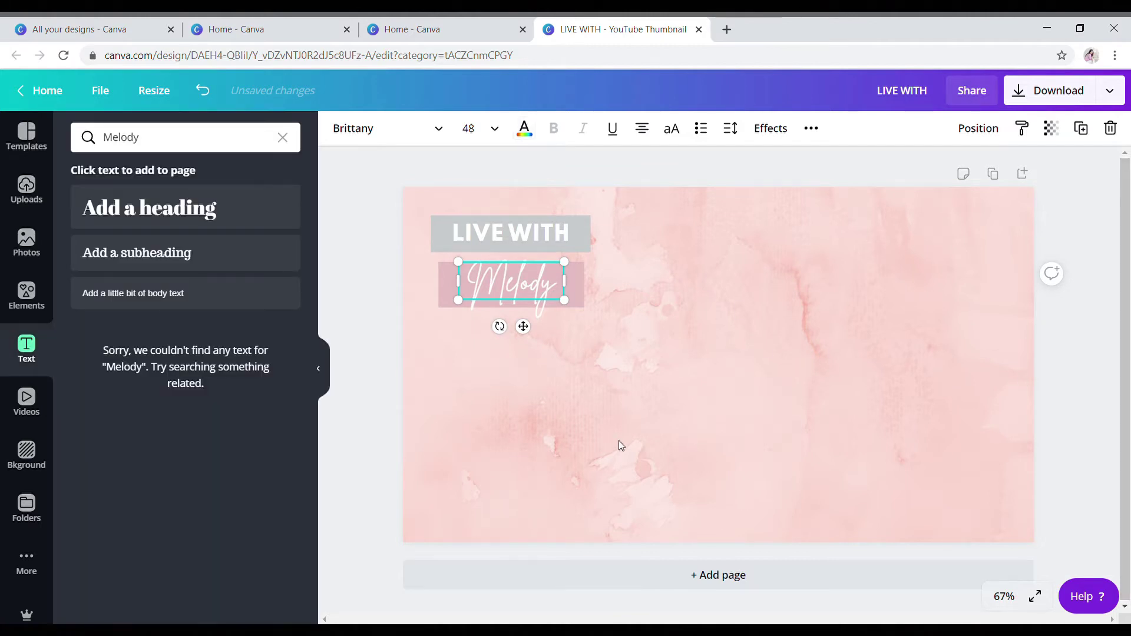
{"action": "left_click", "coordinate": [618, 445]}
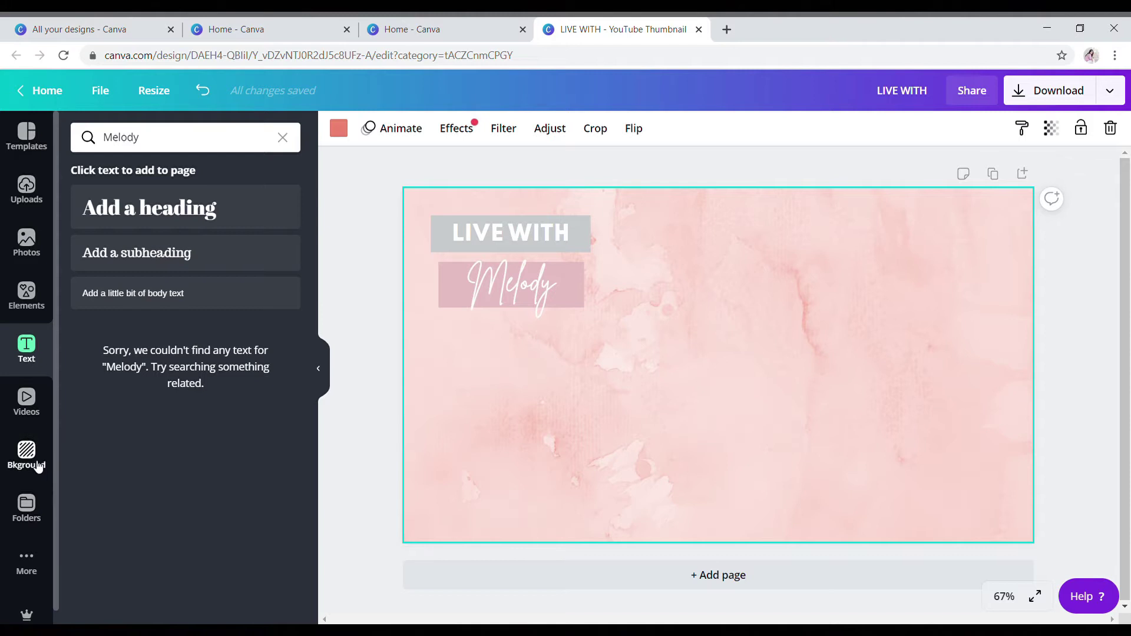
- Add a square, reshape it into a wide rectangle and place it beneath the two title bars
{"action": "left_click", "coordinate": [37, 319]}
{"action": "left_click", "coordinate": [184, 550]}
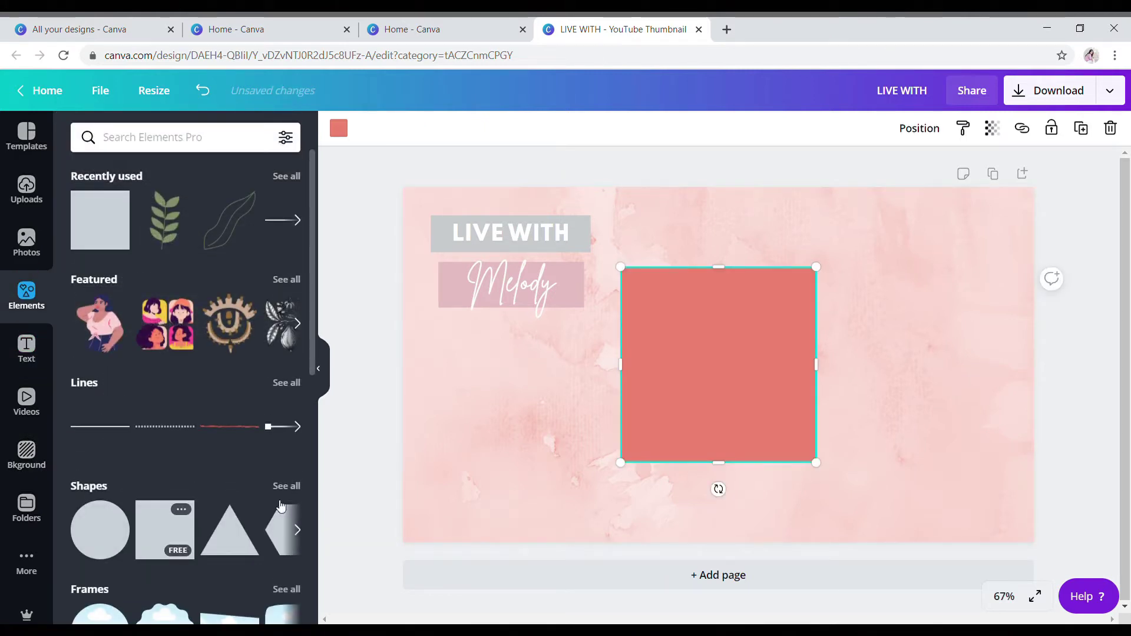
{"action": "left_click_drag", "start_coordinate": [718, 269], "coordinate": [730, 347]}
{"action": "left_click_drag", "start_coordinate": [821, 416], "coordinate": [836, 417]}
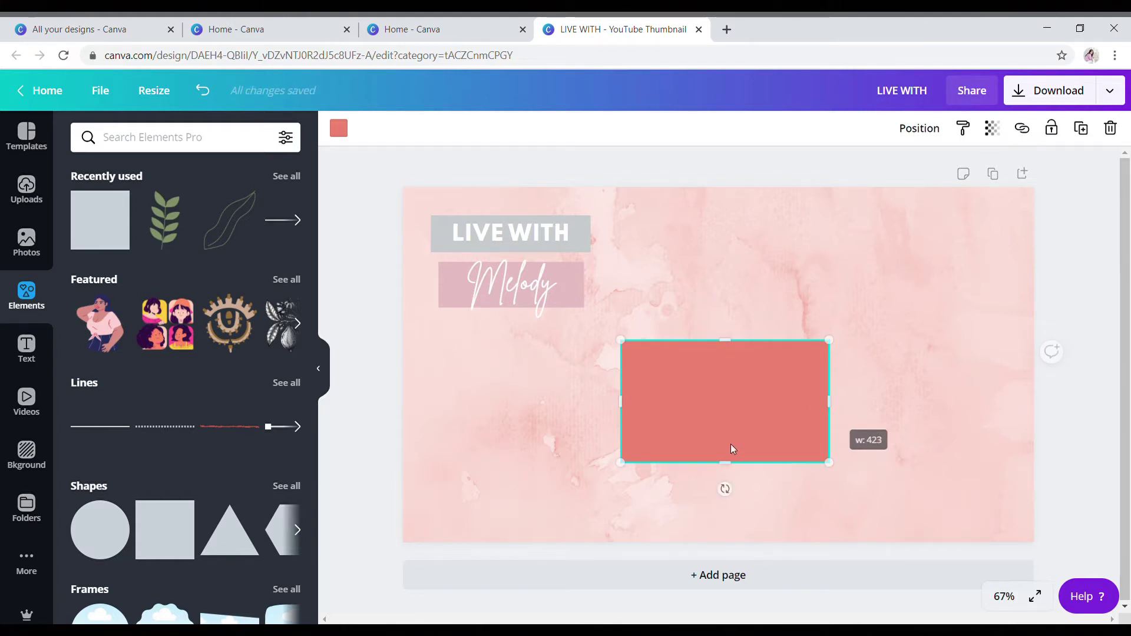
{"action": "mouse_move", "coordinate": [735, 474]}
{"action": "left_mouse_down"}
{"action": "mouse_move", "coordinate": [737, 492]}
{"action": "mouse_move", "coordinate": [740, 481]}
{"action": "left_mouse_up"}
{"action": "left_click_drag", "start_coordinate": [734, 433], "coordinate": [528, 407]}
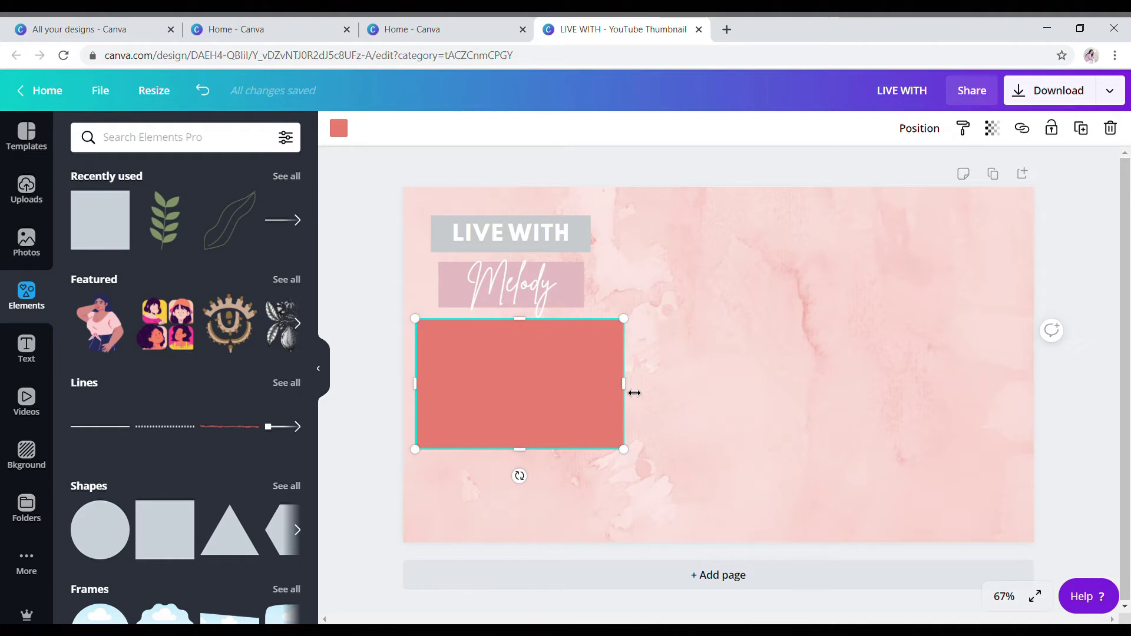
{"action": "left_click_drag", "start_coordinate": [631, 393], "coordinate": [634, 392]}
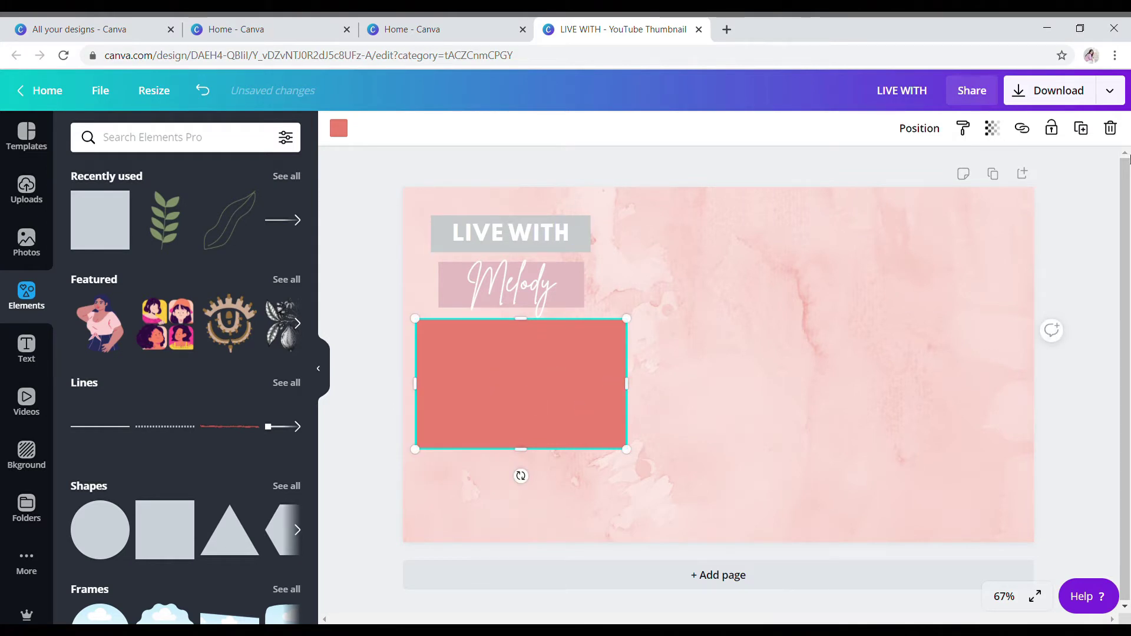
- Fill the rectangle beneath the title bars with white and shift it slightly down and to the left
{"action": "left_click", "coordinate": [338, 131]}
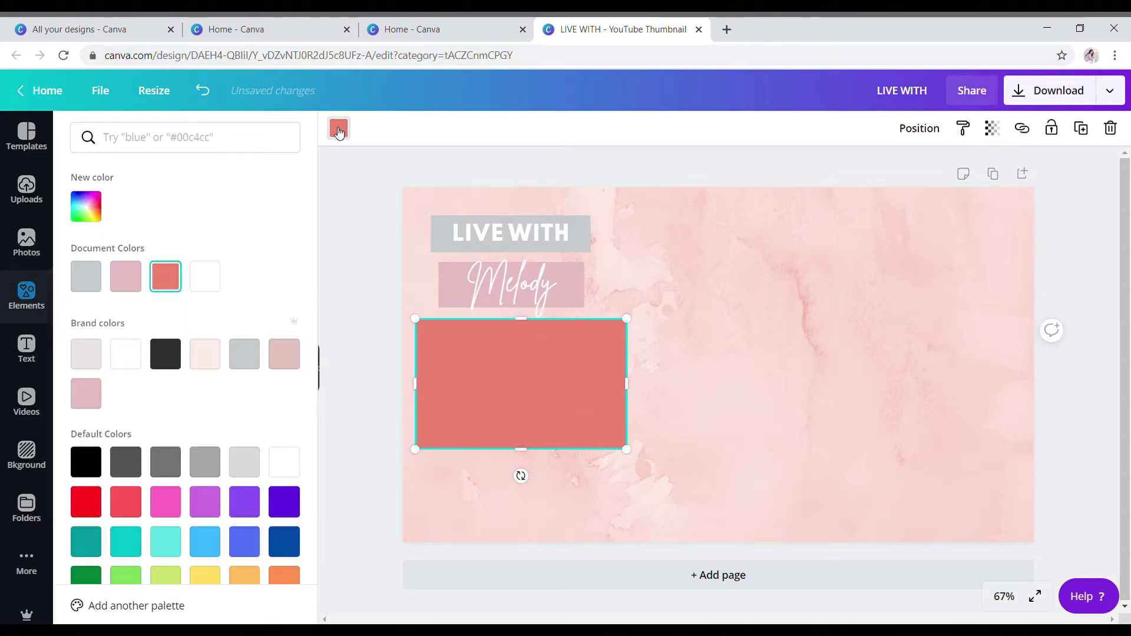
{"action": "left_click", "coordinate": [139, 354]}
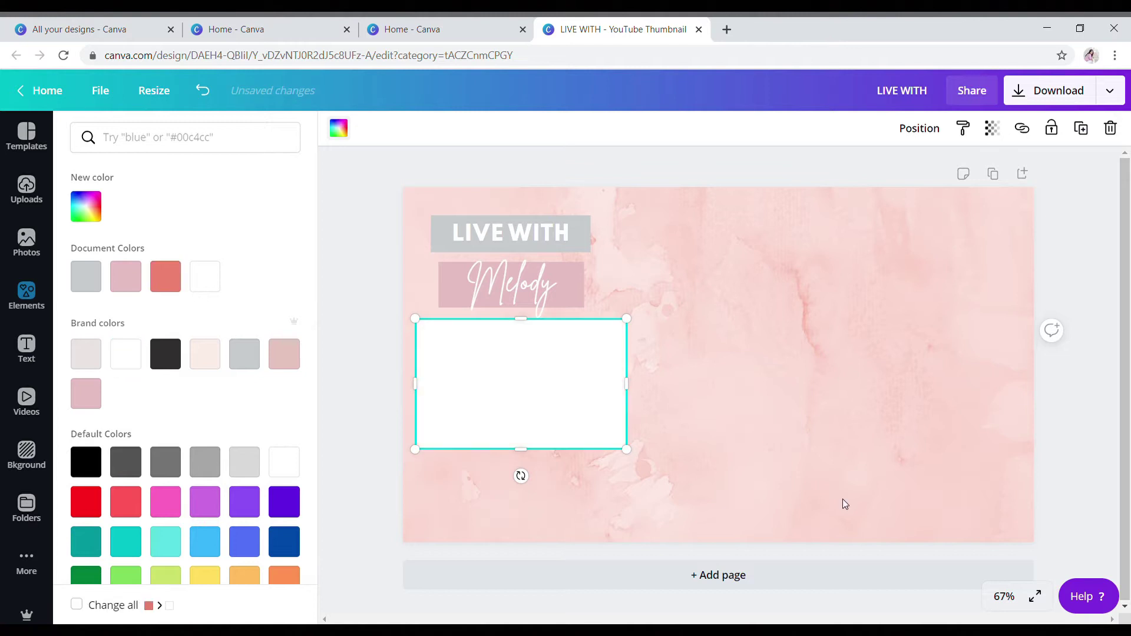
{"action": "key", "text": "Escape"}
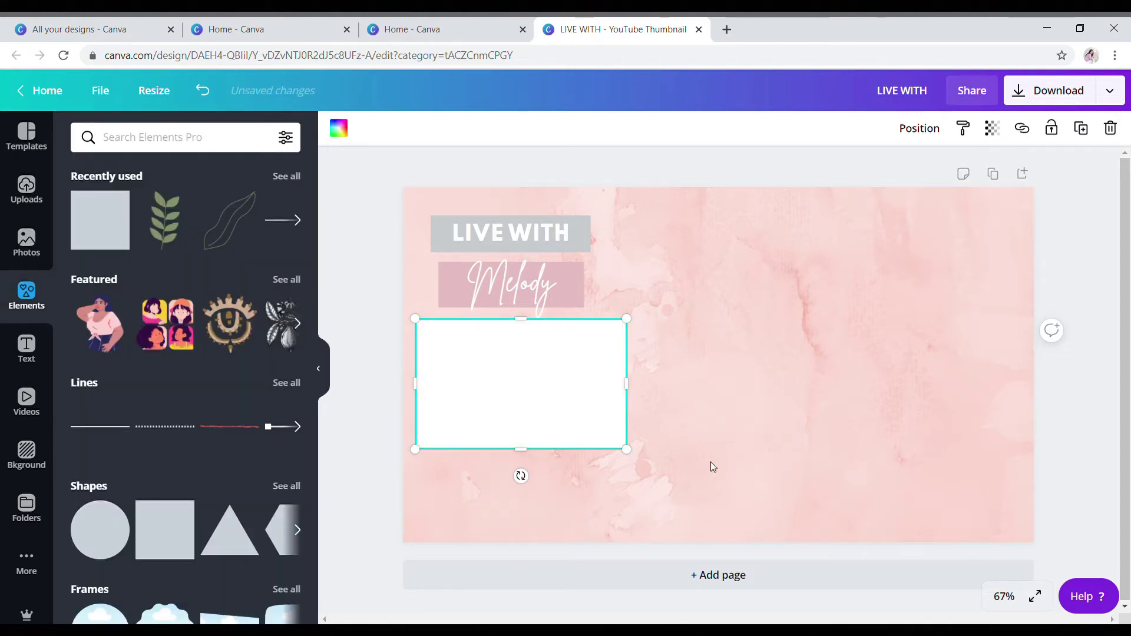
{"action": "left_click", "coordinate": [713, 467]}
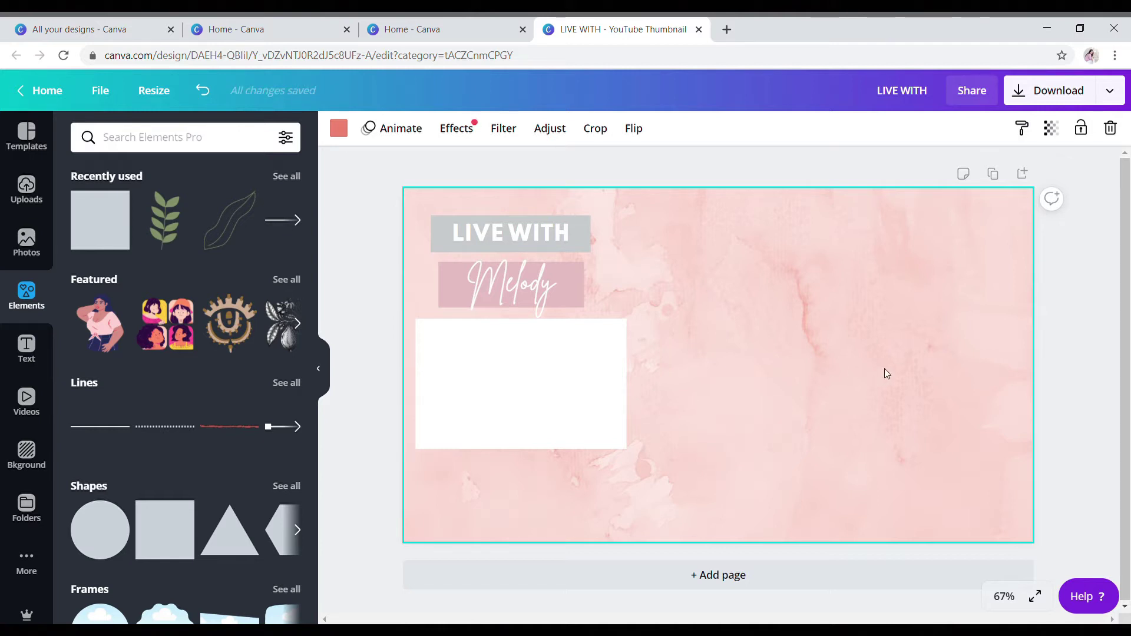
{"action": "left_click", "coordinate": [557, 386]}
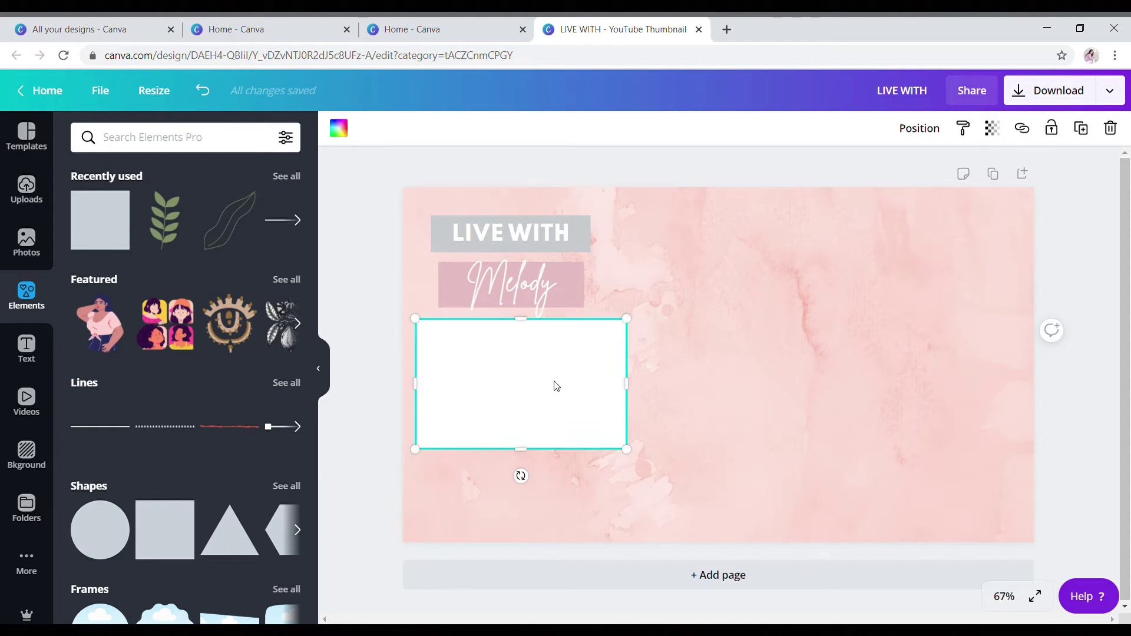
{"action": "left_click_drag", "start_coordinate": [556, 386], "coordinate": [557, 392]}
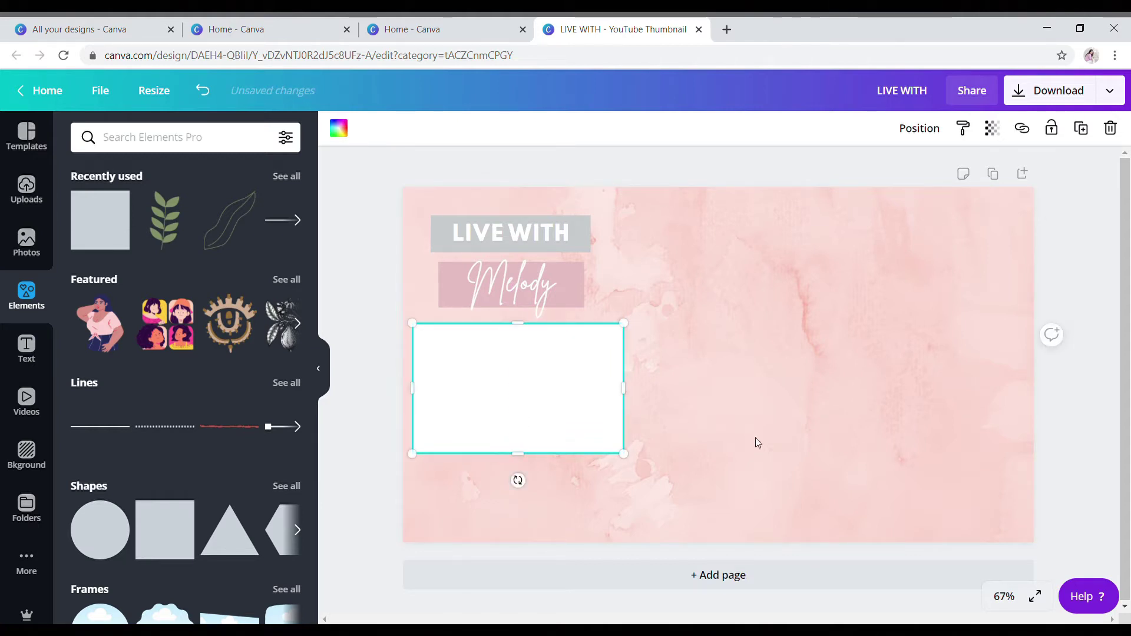
{"action": "left_click", "coordinate": [756, 438]}
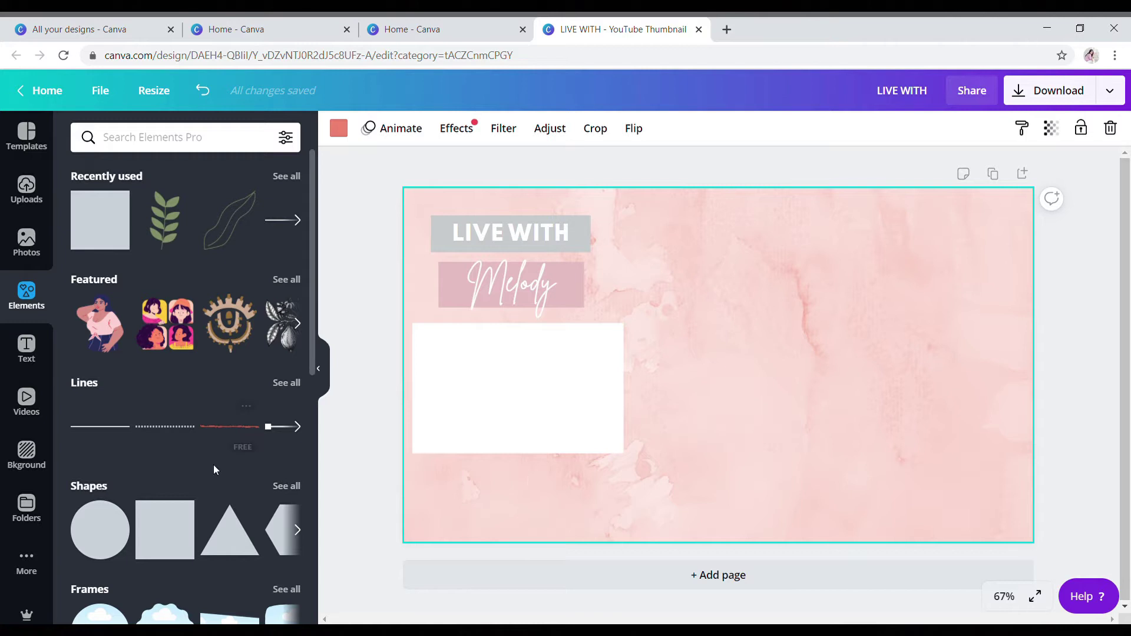
- Add another square, reshape it into a rectangle about 273 high and place it in the page's lower-right corner
{"action": "left_click", "coordinate": [181, 532]}
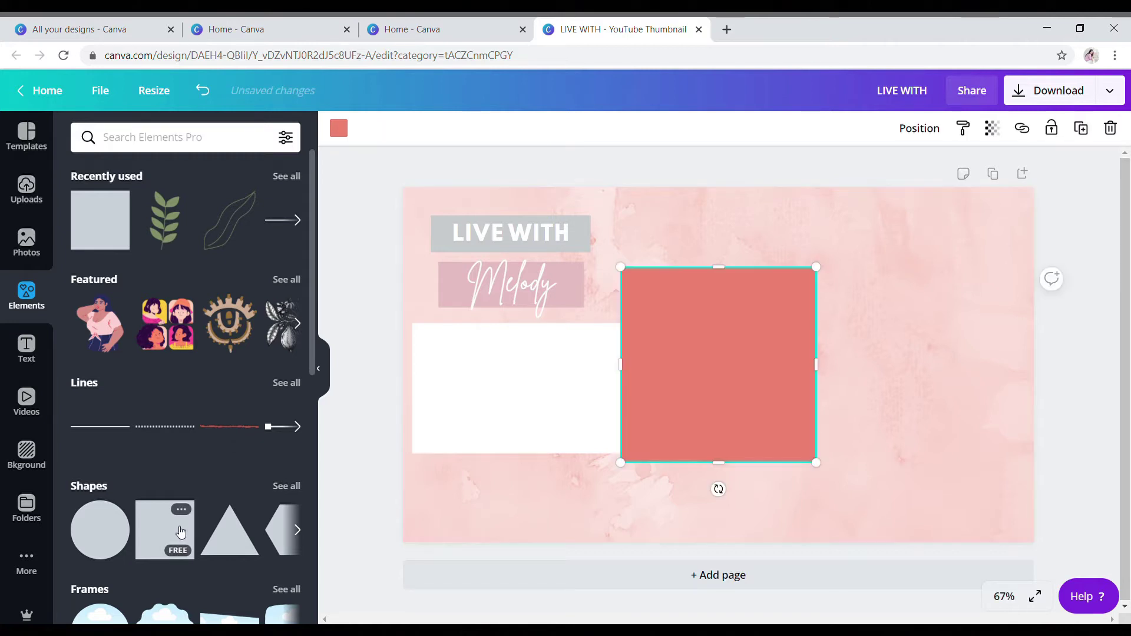
{"action": "left_click_drag", "start_coordinate": [816, 275], "coordinate": [848, 425]}
{"action": "left_click_drag", "start_coordinate": [741, 469], "coordinate": [742, 482]}
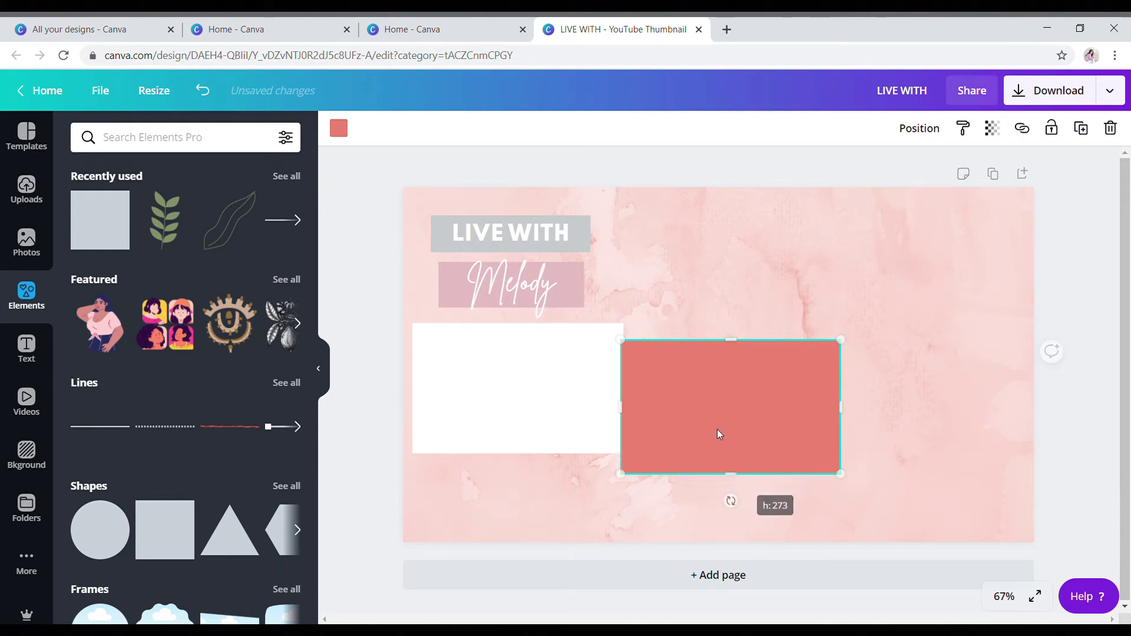
{"action": "left_click_drag", "start_coordinate": [722, 428], "coordinate": [903, 480]}
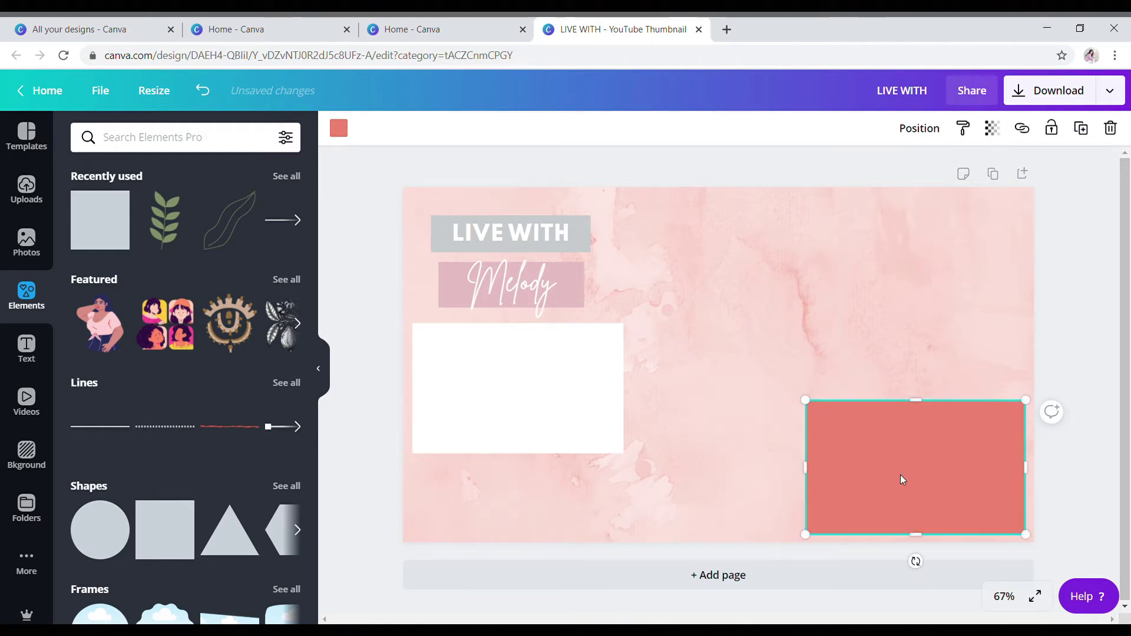
- Recolour the lower-right rectangle with the dusty pink brand colour
{"action": "left_click", "coordinate": [340, 130]}
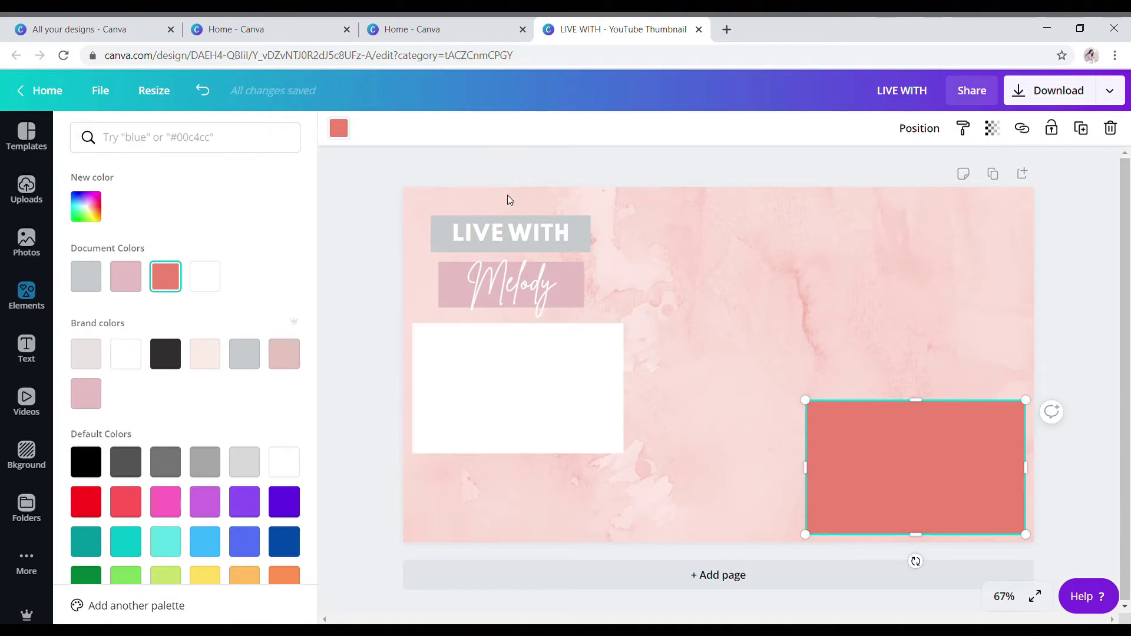
{"action": "left_click", "coordinate": [126, 370]}
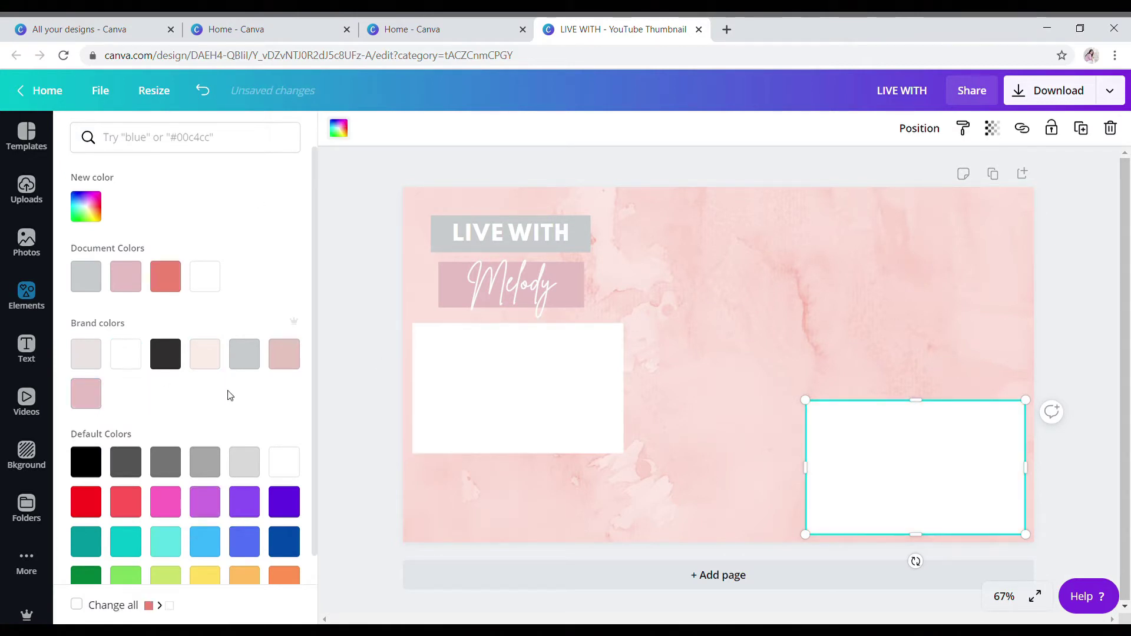
{"action": "left_click", "coordinate": [79, 400]}
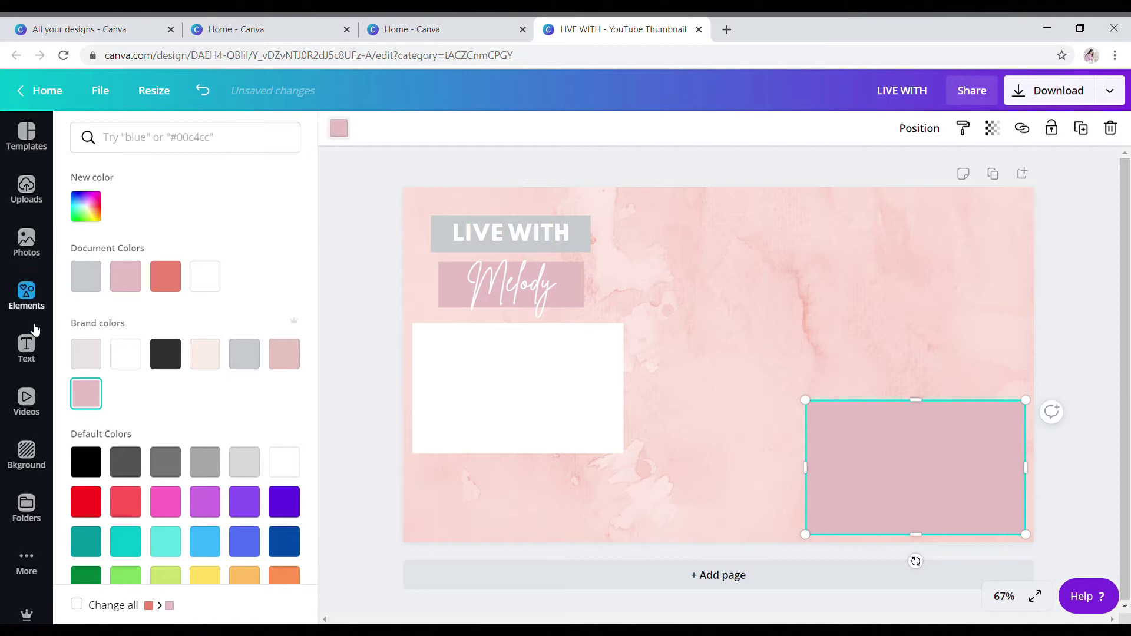
- Return to the text options and clear the old search term
{"action": "left_click", "coordinate": [27, 348]}
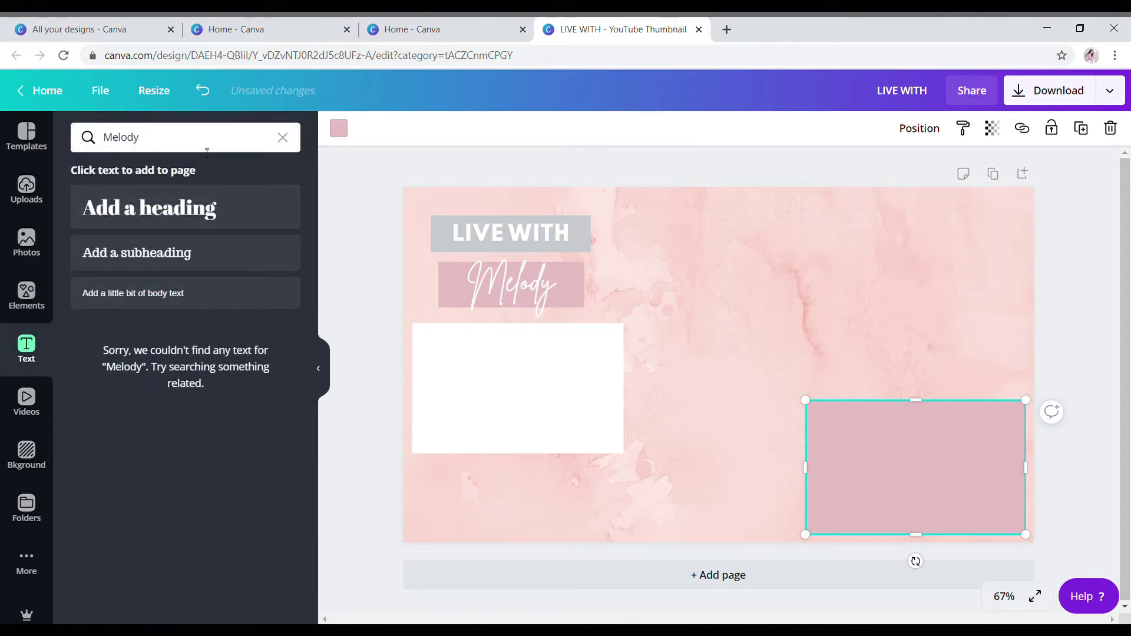
{"action": "left_click", "coordinate": [207, 151]}
{"action": "key", "text": "BackSpace"}
{"action": "key", "text": "BackSpace"}
{"action": "key", "text": "BackSpace"}
{"action": "key", "text": "BackSpace"}
{"action": "key", "text": "BackSpace"}
{"action": "key", "text": "BackSpace"}
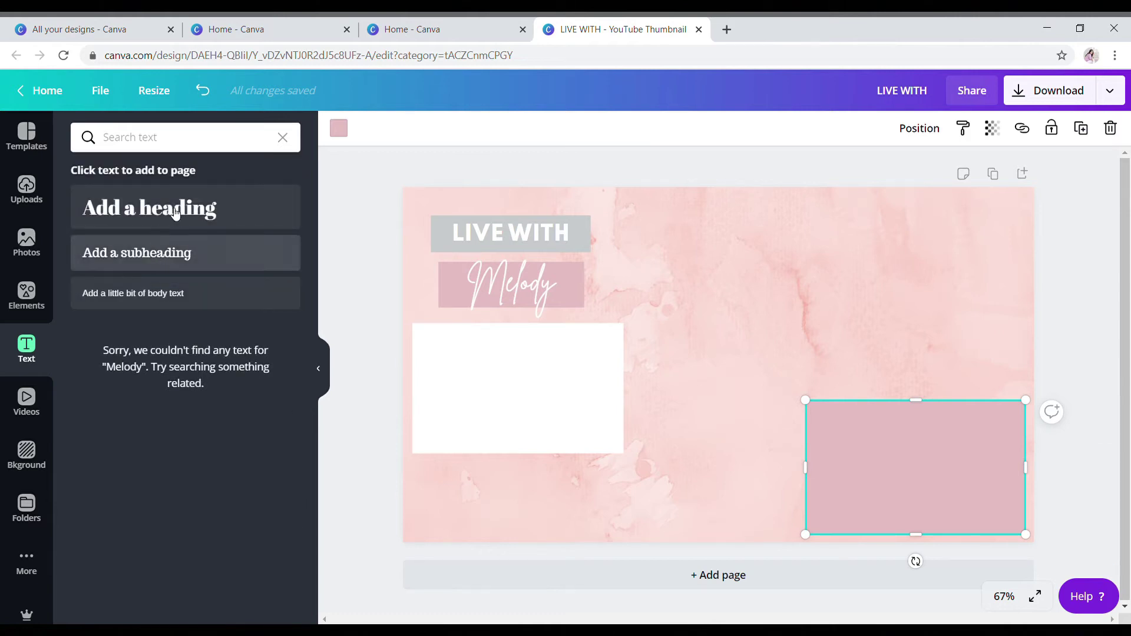
- Add a heading reading "New video:" and set its font to Brittany
{"action": "left_click", "coordinate": [214, 218]}
{"action": "key", "text": "BackSpace"}
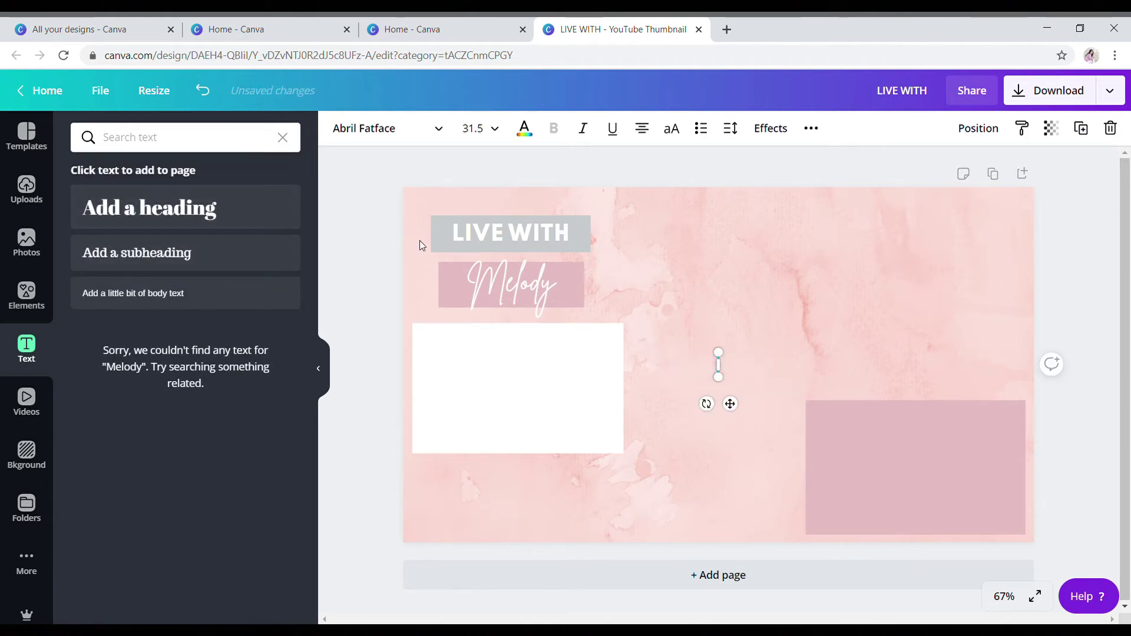
{"action": "type", "text": "New v"}
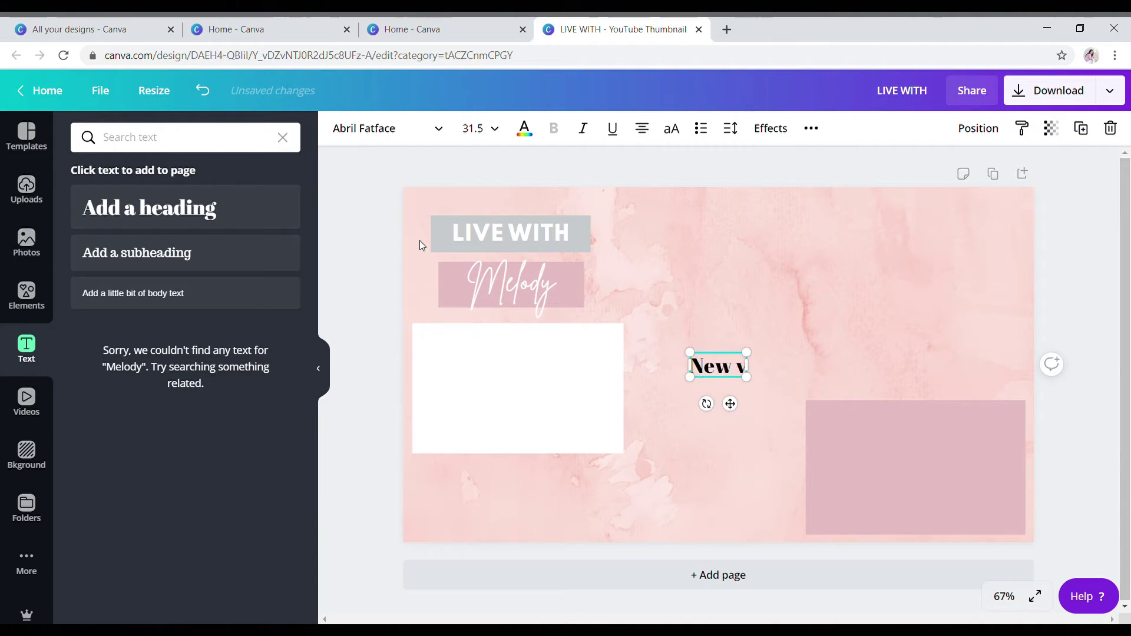
{"action": "type", "text": "ideo"}
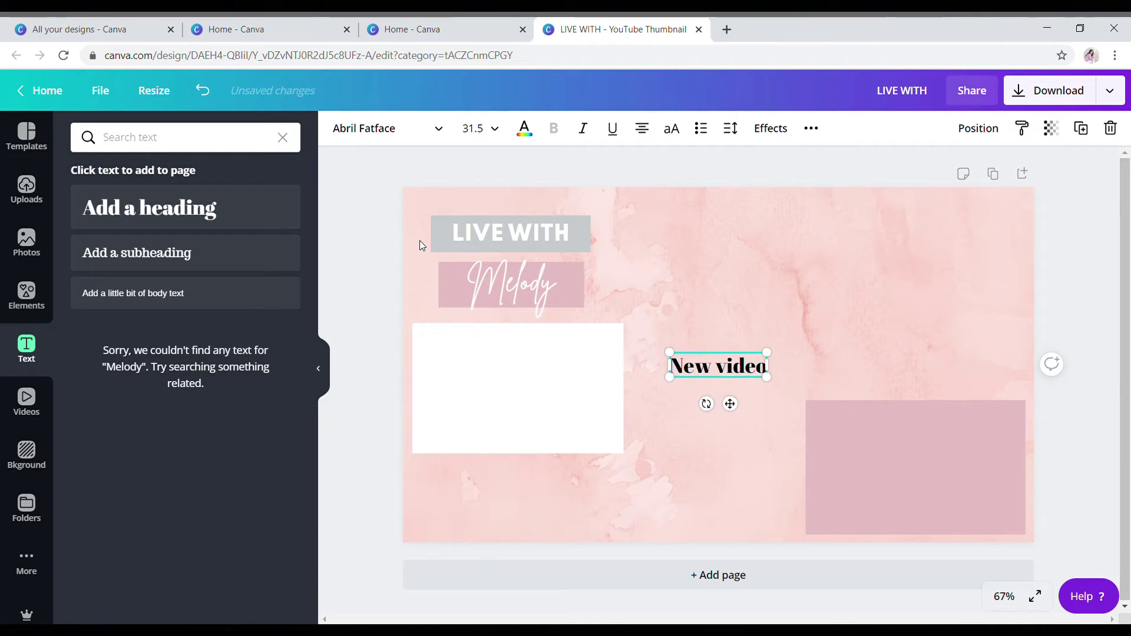
{"action": "type", "text": ":"}
{"action": "left_click", "coordinate": [365, 128]}
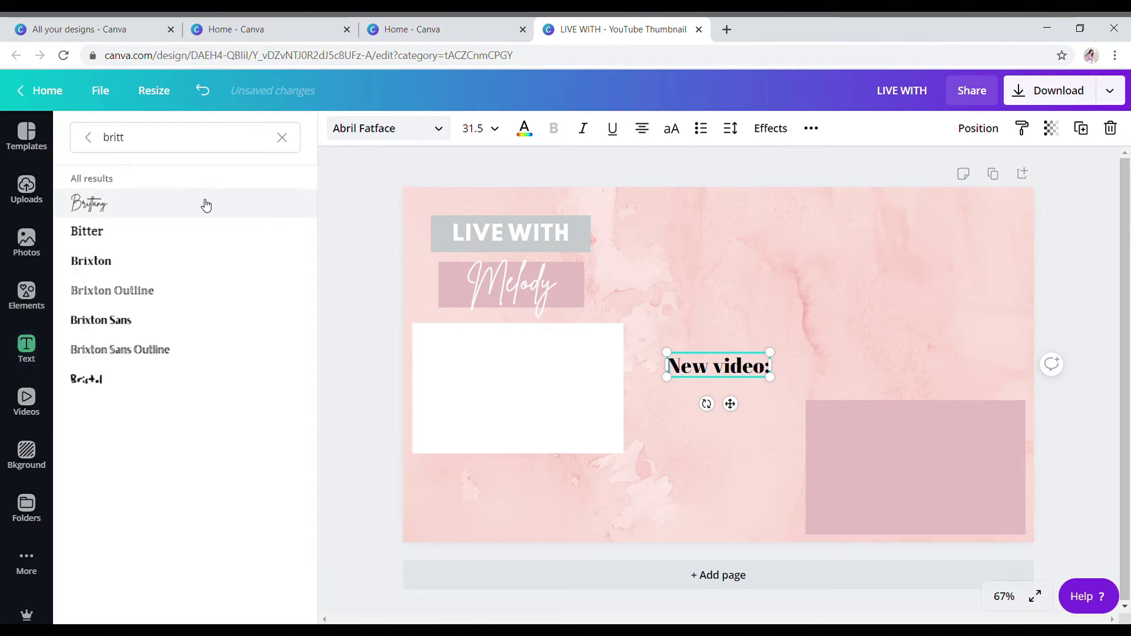
{"action": "left_click", "coordinate": [177, 207]}
- Recolour the "New video:" heading with grey from the default colours
{"action": "left_click", "coordinate": [525, 131]}
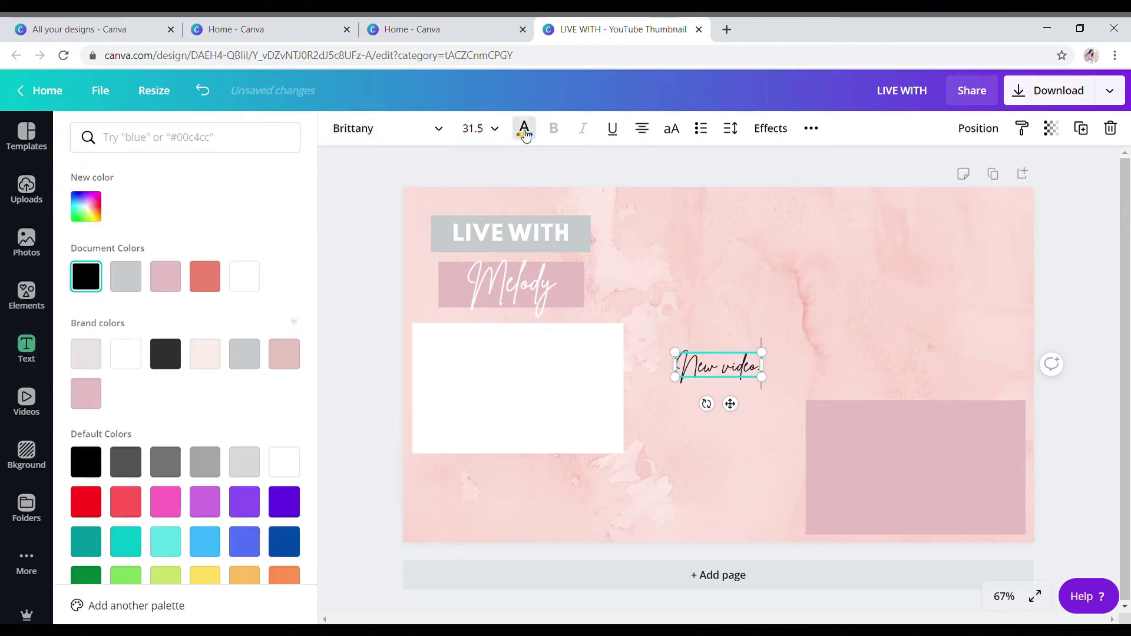
{"action": "left_click", "coordinate": [126, 353]}
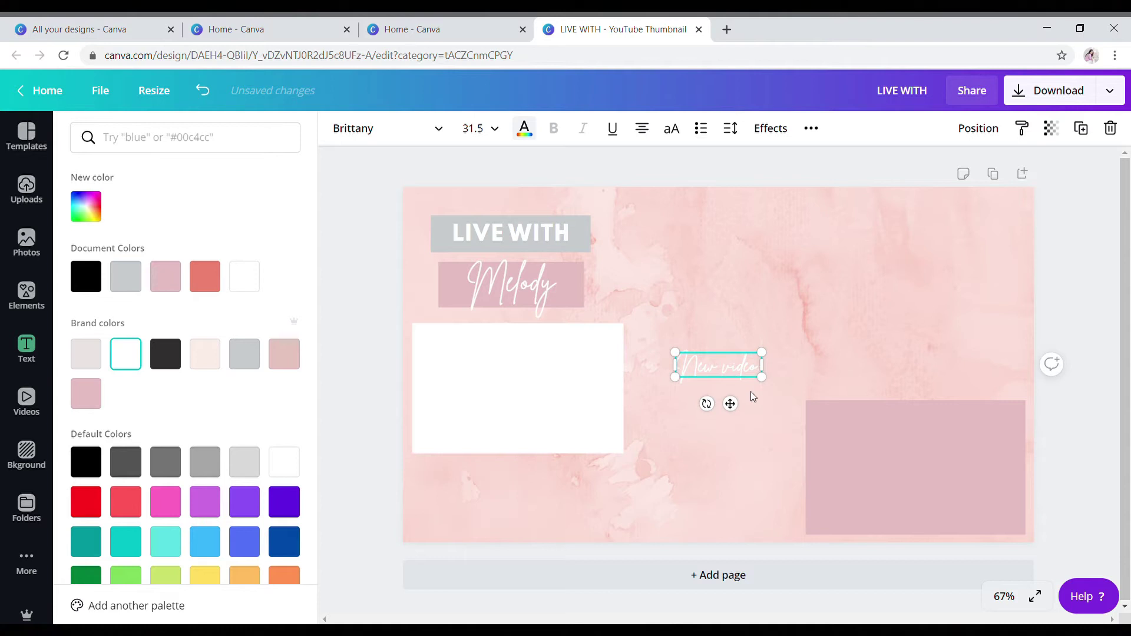
{"action": "left_click", "coordinate": [495, 129]}
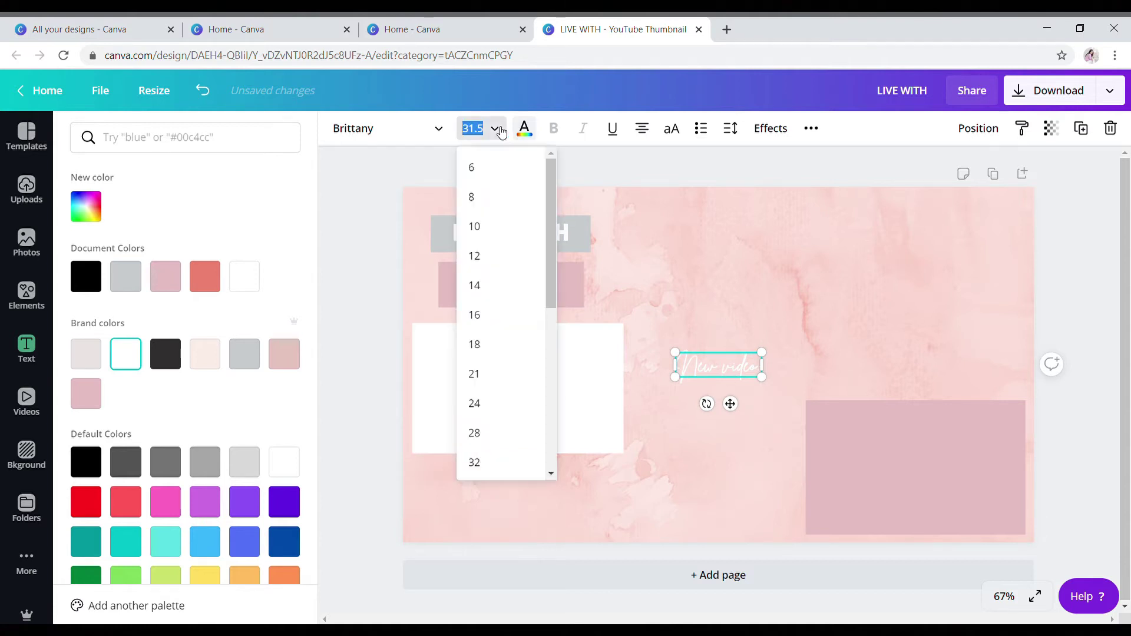
{"action": "left_click", "coordinate": [436, 130]}
{"action": "left_click", "coordinate": [524, 128]}
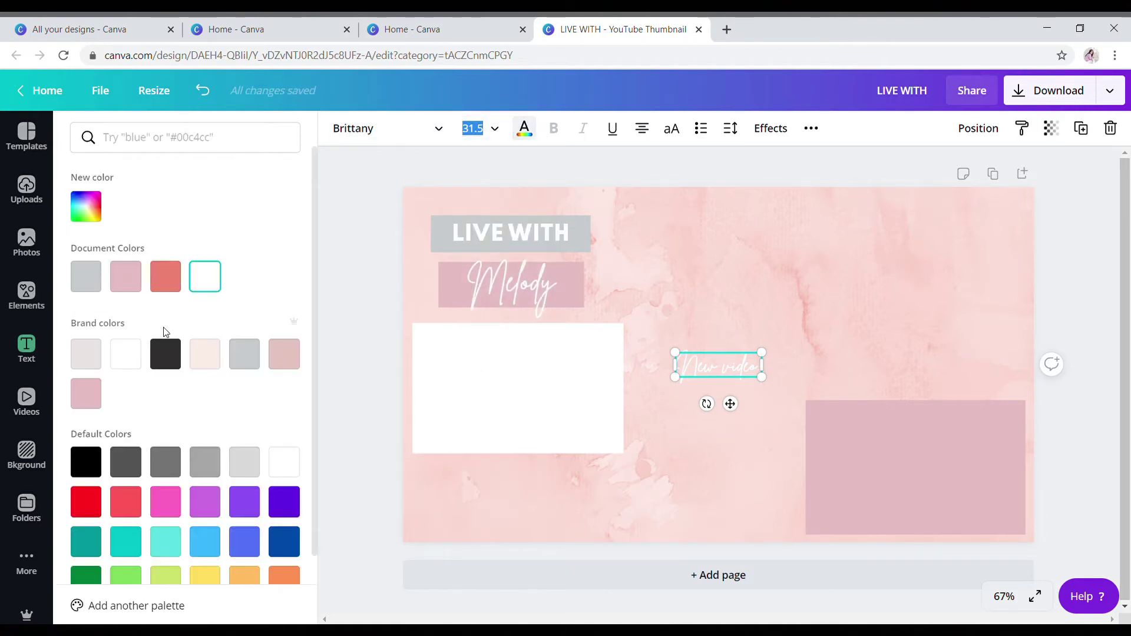
{"action": "left_click", "coordinate": [205, 461]}
{"action": "key", "text": "Escape"}
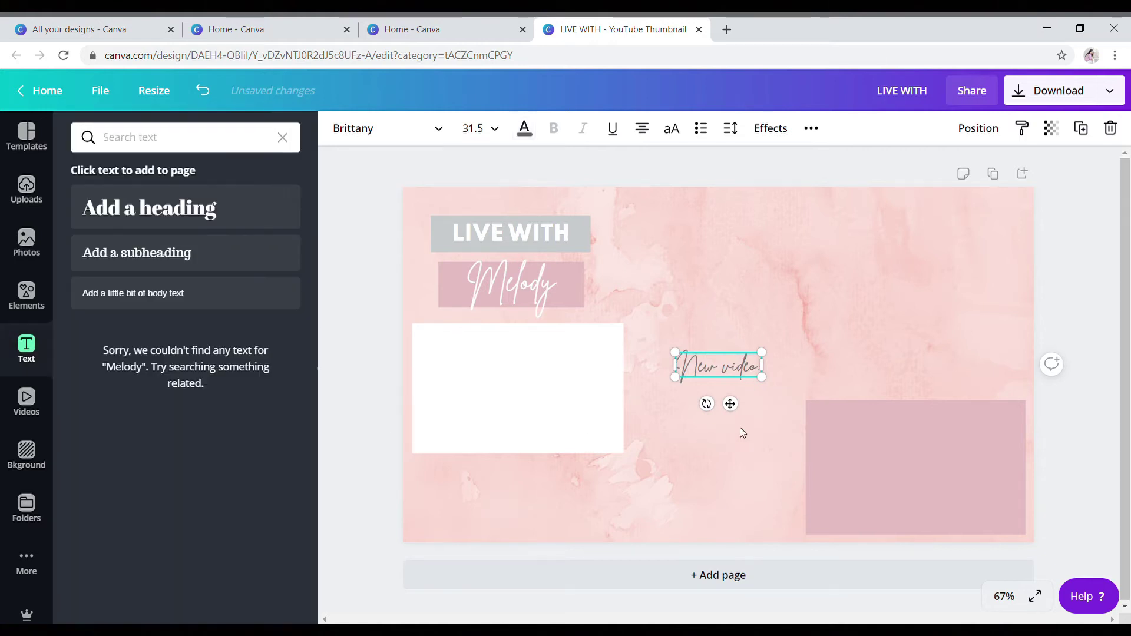
- Widen the "New video:" text box to about 211 and move it to the dusty pink rectangle's upper-left corner
{"action": "left_click_drag", "start_coordinate": [772, 375], "coordinate": [780, 376]}
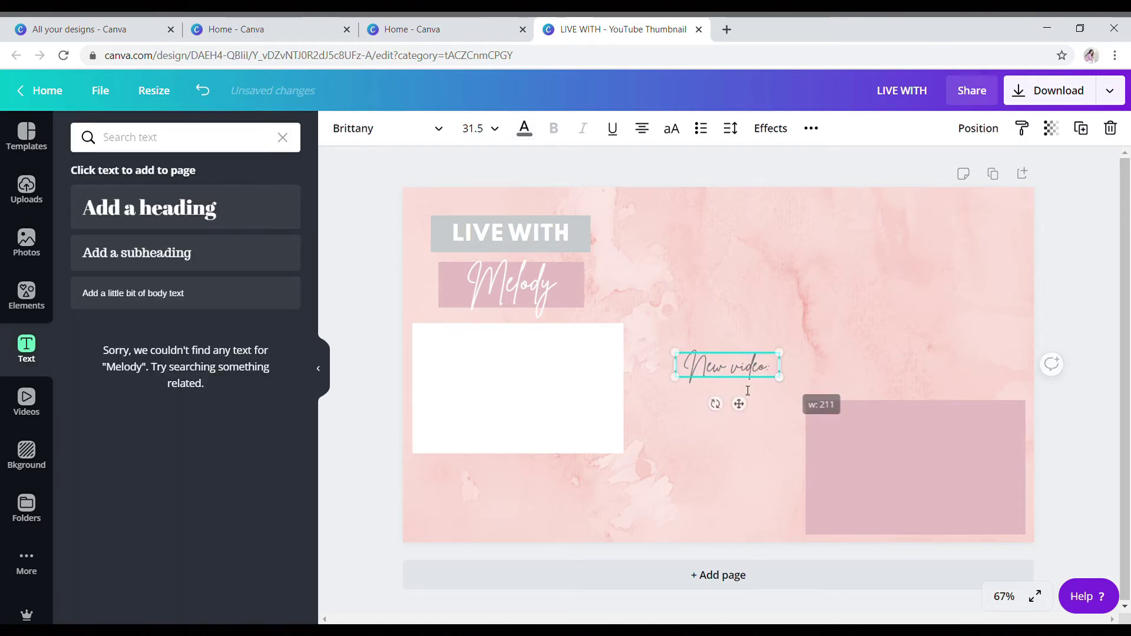
{"action": "left_click", "coordinate": [740, 376]}
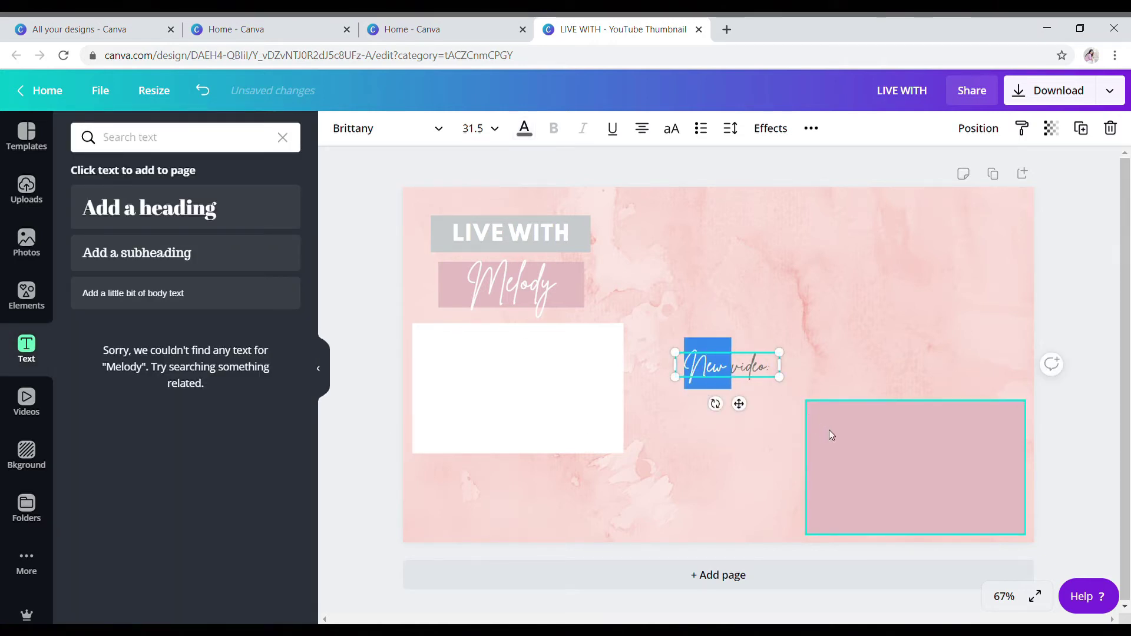
{"action": "left_click", "coordinate": [795, 431]}
{"action": "left_click", "coordinate": [756, 369]}
{"action": "left_click_drag", "start_coordinate": [755, 369], "coordinate": [888, 431]}
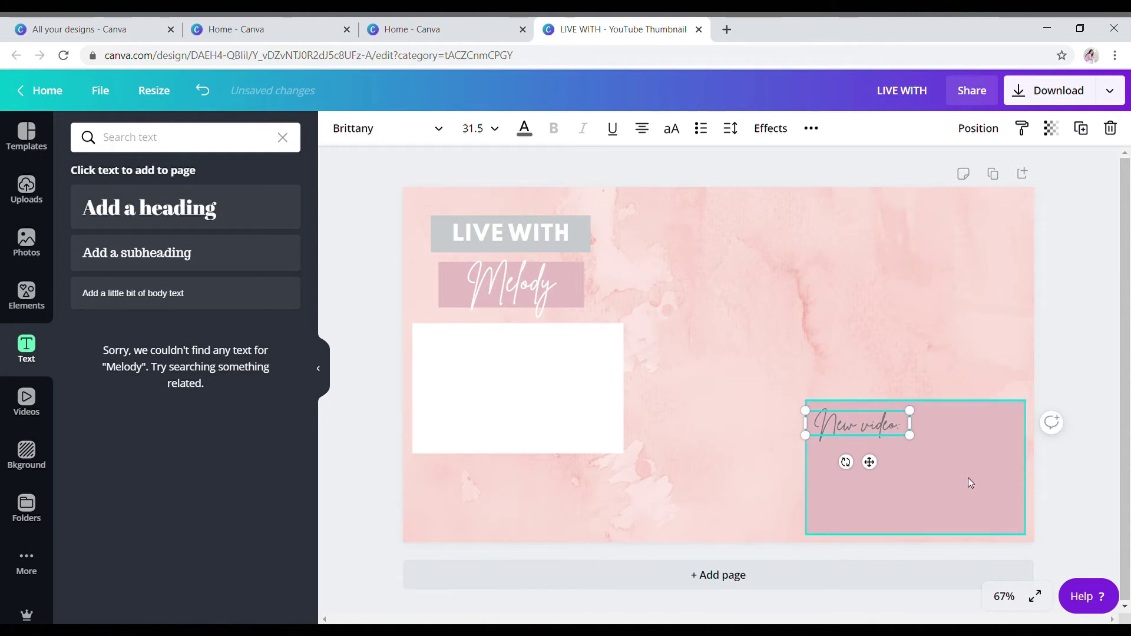
- Add another square, shrink it and place it beside the dusty pink rectangle near the page's lower edge, filled with the cream brand colour
{"action": "left_click", "coordinate": [681, 510]}
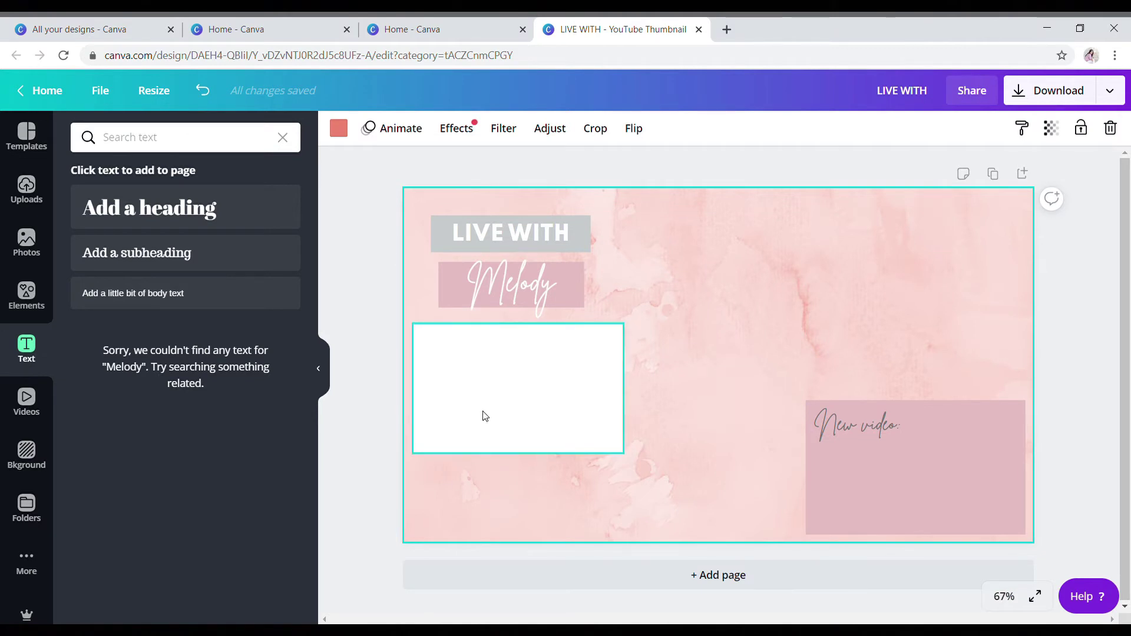
{"action": "left_click", "coordinate": [513, 419]}
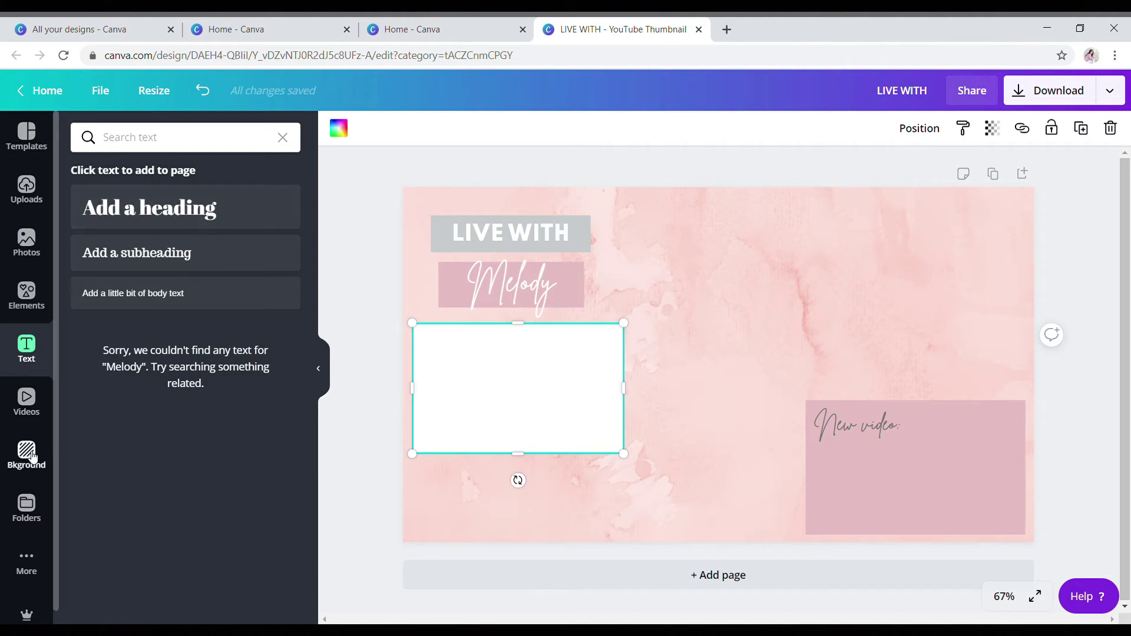
{"action": "left_click", "coordinate": [27, 294]}
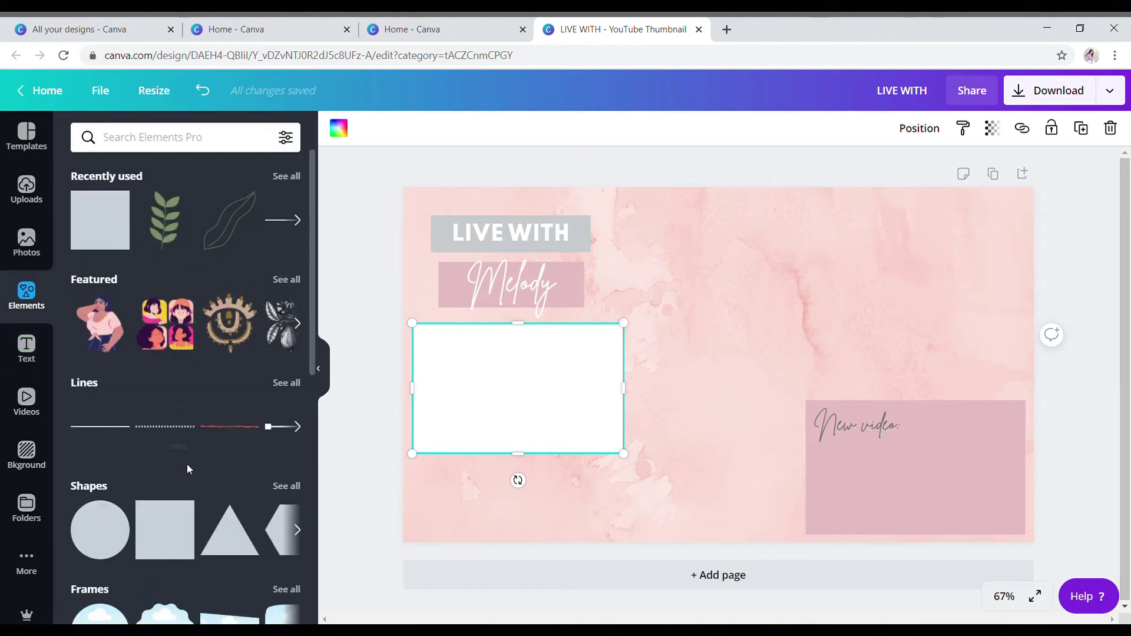
{"action": "left_click", "coordinate": [165, 530]}
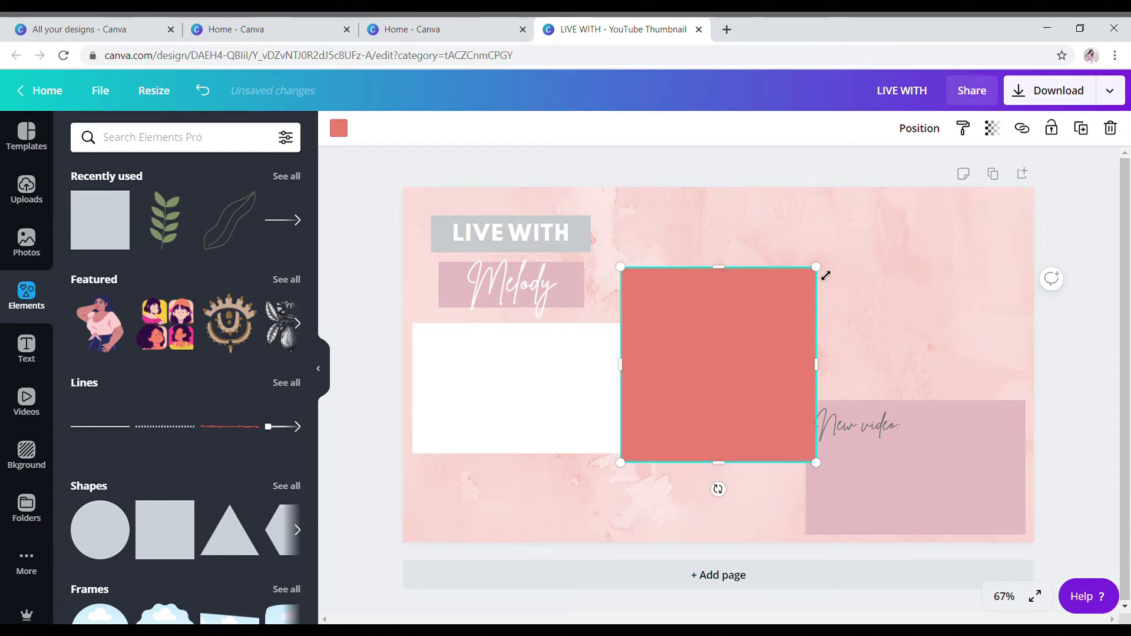
{"action": "left_click_drag", "start_coordinate": [826, 275], "coordinate": [765, 359]}
{"action": "left_click_drag", "start_coordinate": [706, 411], "coordinate": [733, 473]}
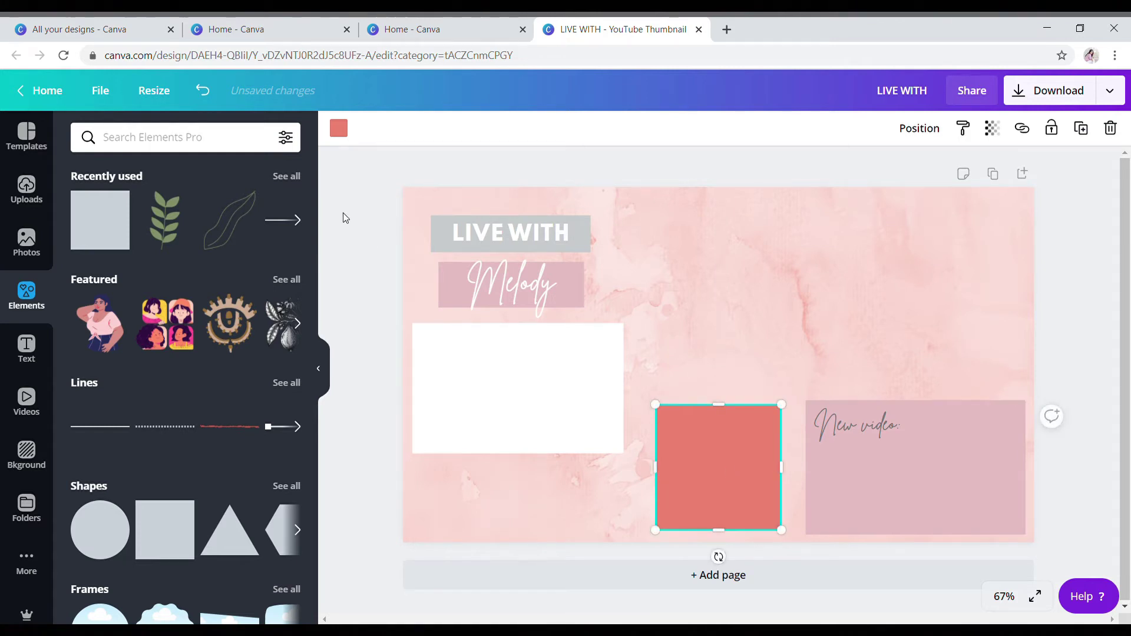
{"action": "left_click", "coordinate": [339, 129]}
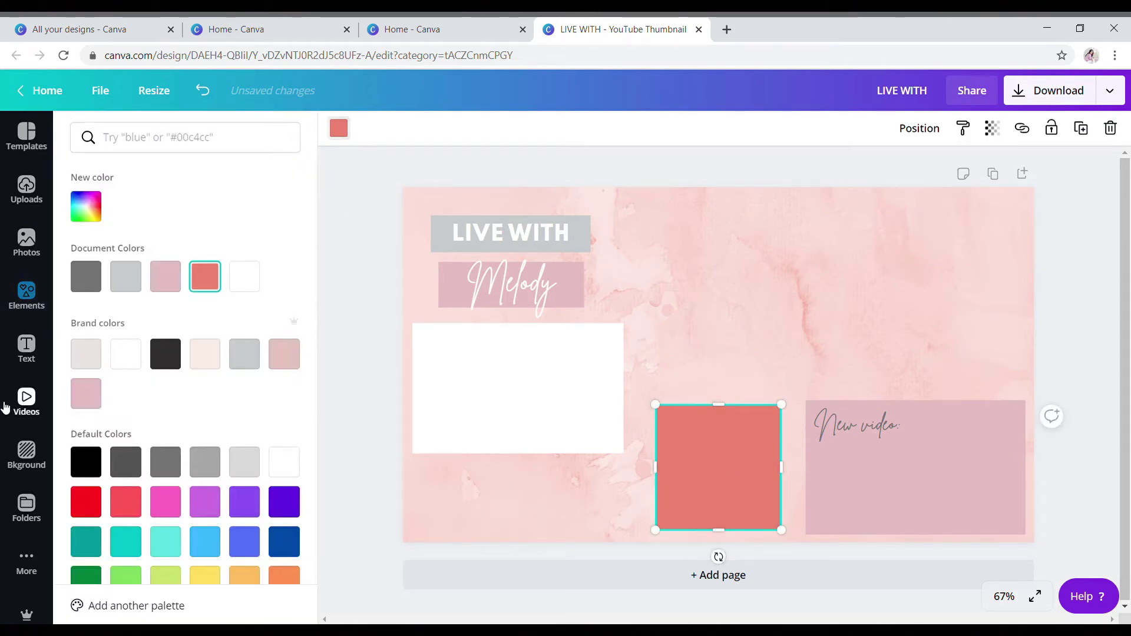
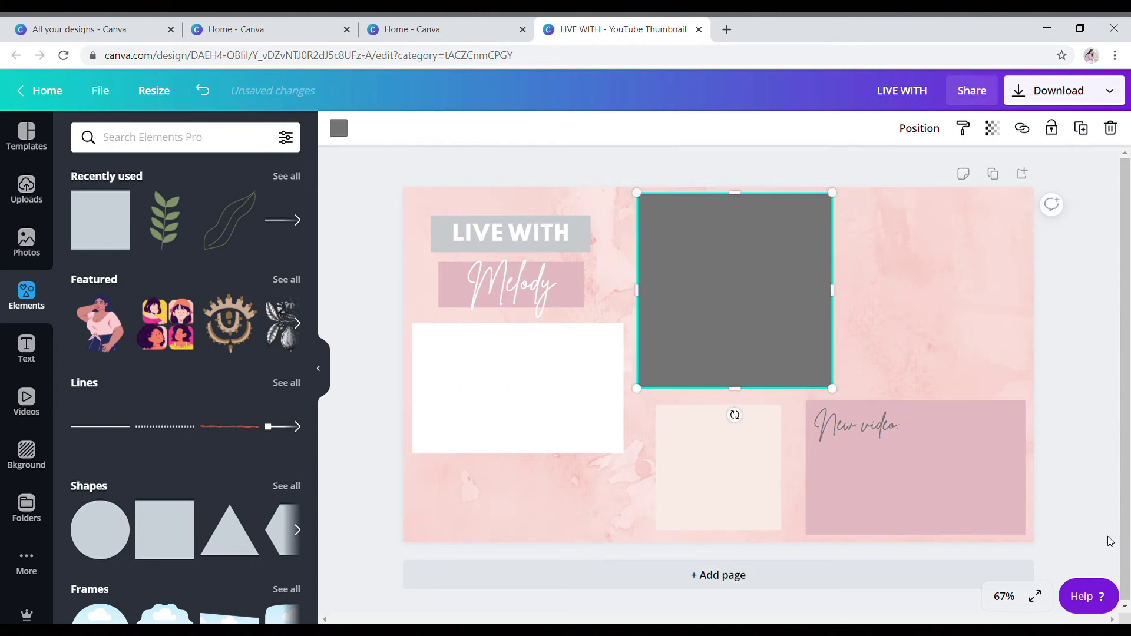
- Stretch the new grey square into a large rectangle that reaches the page's top and right edges above the lower blocks
{"action": "left_click_drag", "start_coordinate": [714, 343], "coordinate": [712, 342]}
{"action": "left_click_drag", "start_coordinate": [832, 295], "coordinate": [1037, 322]}
{"action": "left_click_drag", "start_coordinate": [838, 402], "coordinate": [840, 408]}
{"action": "left_click_drag", "start_coordinate": [1033, 298], "coordinate": [1038, 306]}
{"action": "left_click_drag", "start_coordinate": [841, 202], "coordinate": [840, 197]}
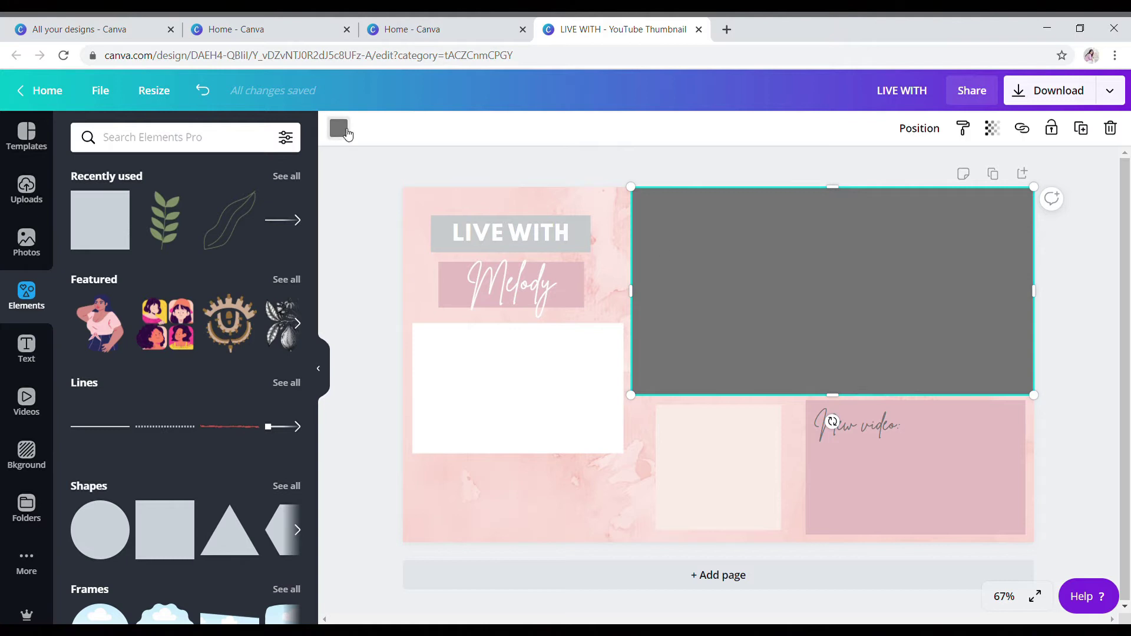
- Fill the large upper-right rectangle with the white brand colour
{"action": "left_click", "coordinate": [338, 127]}
{"action": "left_click", "coordinate": [122, 357]}
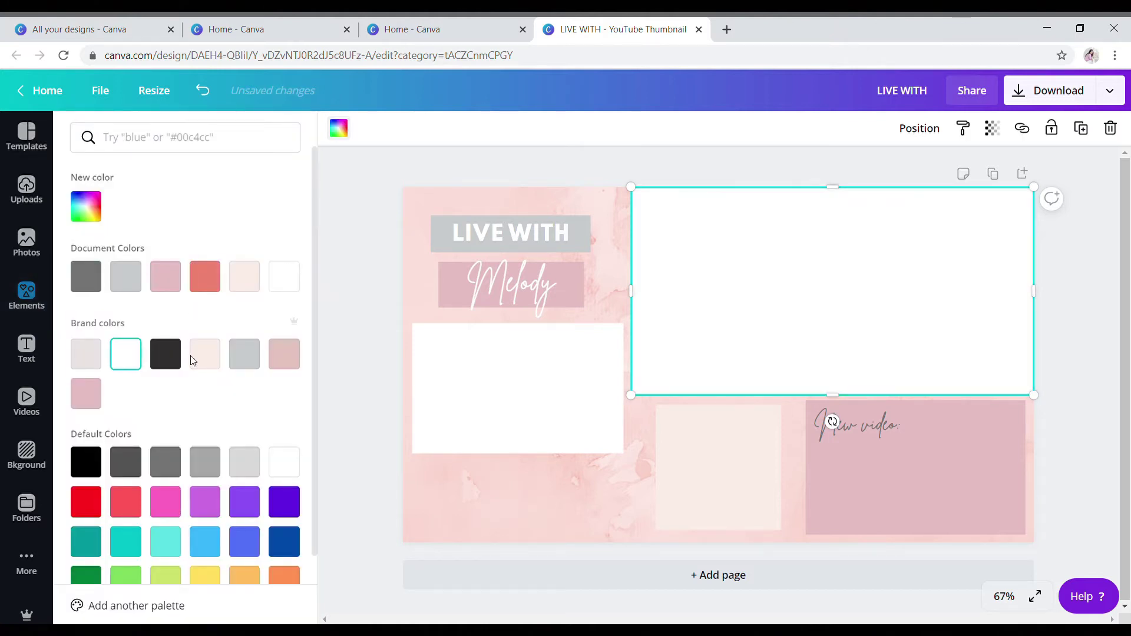
{"action": "left_click", "coordinate": [560, 494]}
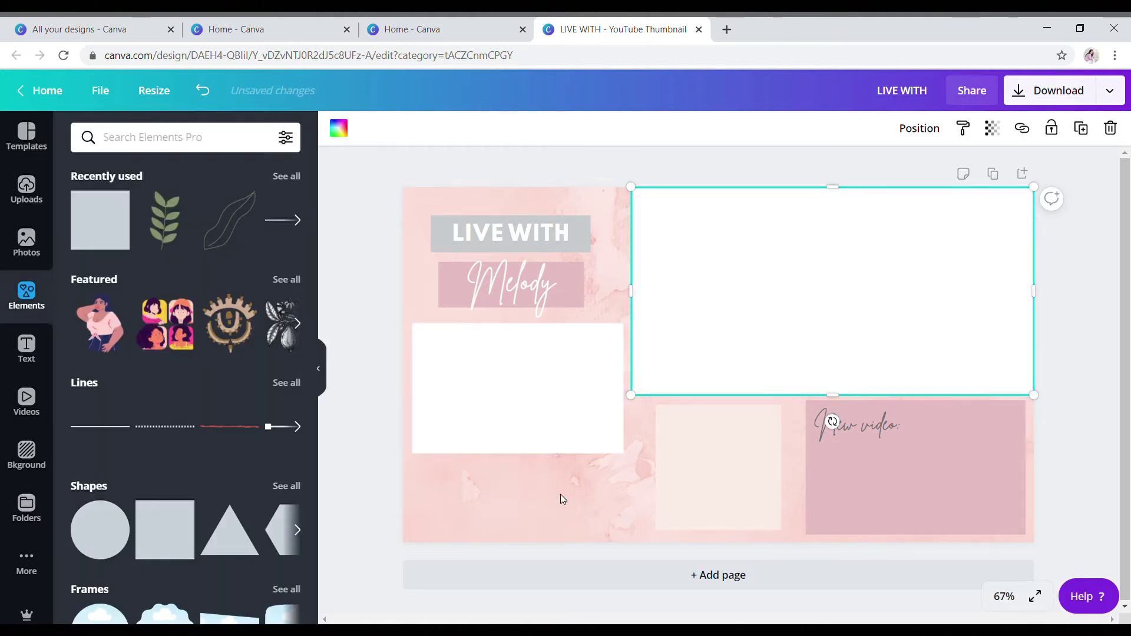
{"action": "left_click", "coordinate": [790, 433]}
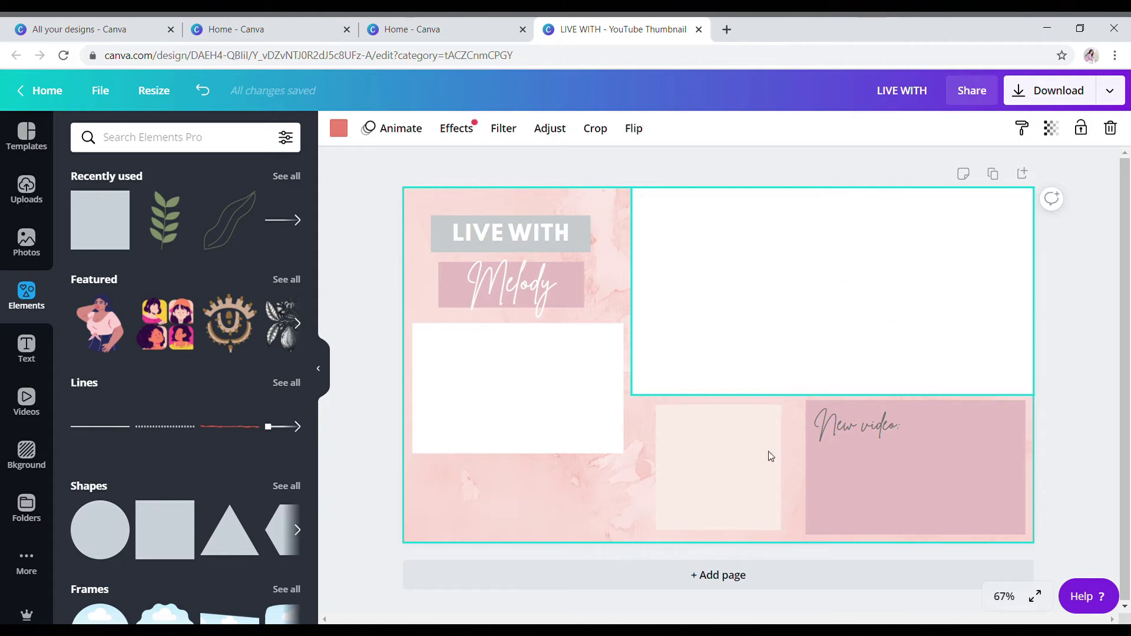
- Lower the top edges of the cream square and dusty pink rectangle, moving the "New video:" text down to suit
{"action": "left_click", "coordinate": [745, 448]}
{"action": "left_click_drag", "start_coordinate": [733, 417], "coordinate": [734, 430]}
{"action": "left_click", "coordinate": [906, 466]}
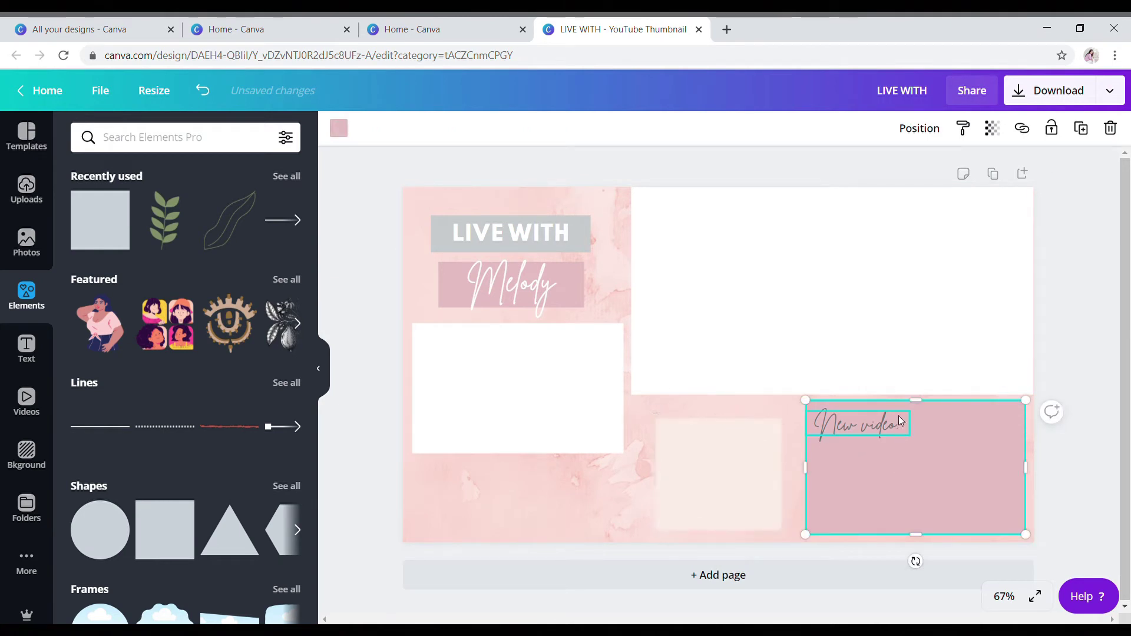
{"action": "left_click_drag", "start_coordinate": [885, 430], "coordinate": [886, 448]}
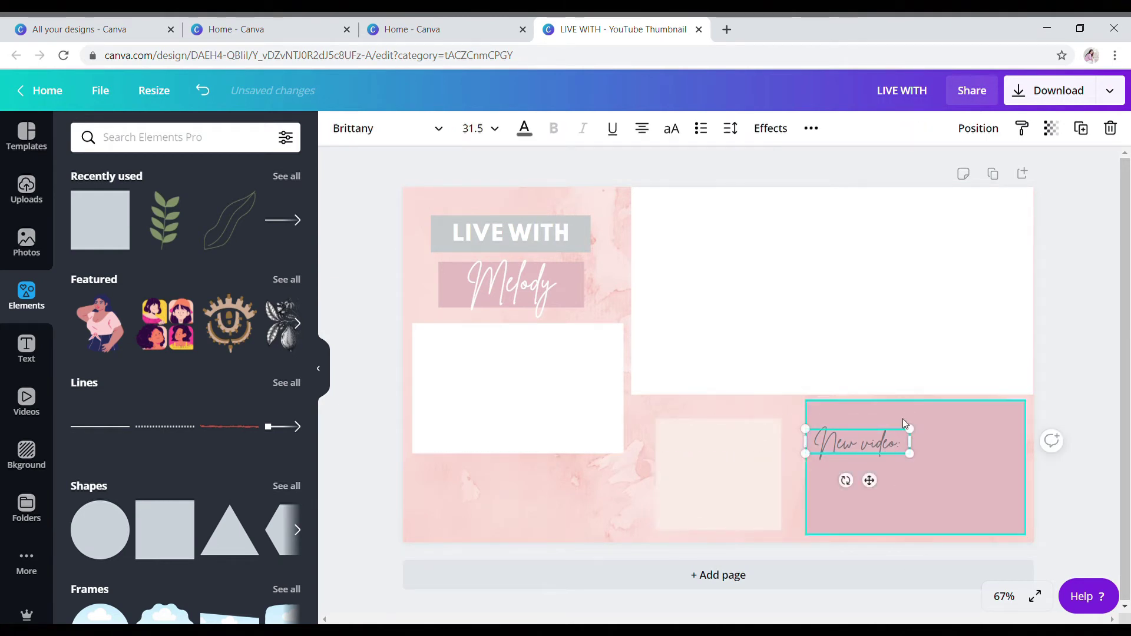
{"action": "left_click", "coordinate": [938, 422]}
{"action": "left_click_drag", "start_coordinate": [925, 413], "coordinate": [922, 432]}
- Enlarge the upper-right white rectangle downward to about 459 high and leftward, and shift the smaller white rectangle toward the page's left edge
{"action": "left_click", "coordinate": [786, 369]}
{"action": "left_click_drag", "start_coordinate": [842, 405], "coordinate": [843, 424]}
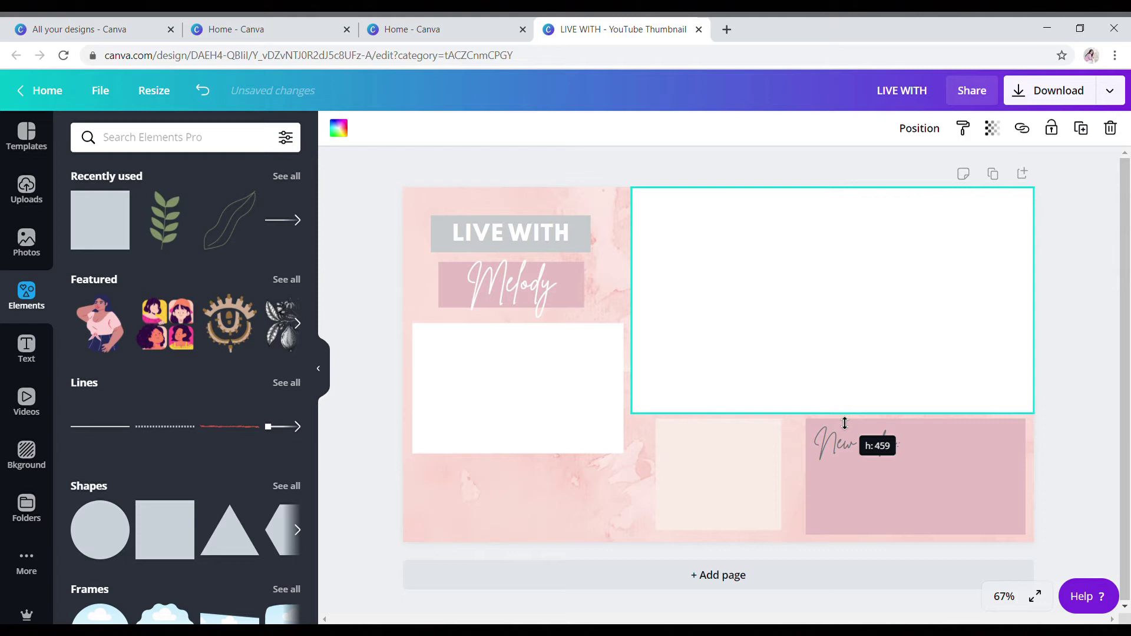
{"action": "left_click", "coordinate": [515, 399]}
{"action": "left_click_drag", "start_coordinate": [515, 398], "coordinate": [513, 402]}
{"action": "left_click_drag", "start_coordinate": [599, 394], "coordinate": [585, 398]}
{"action": "left_click", "coordinate": [647, 313]}
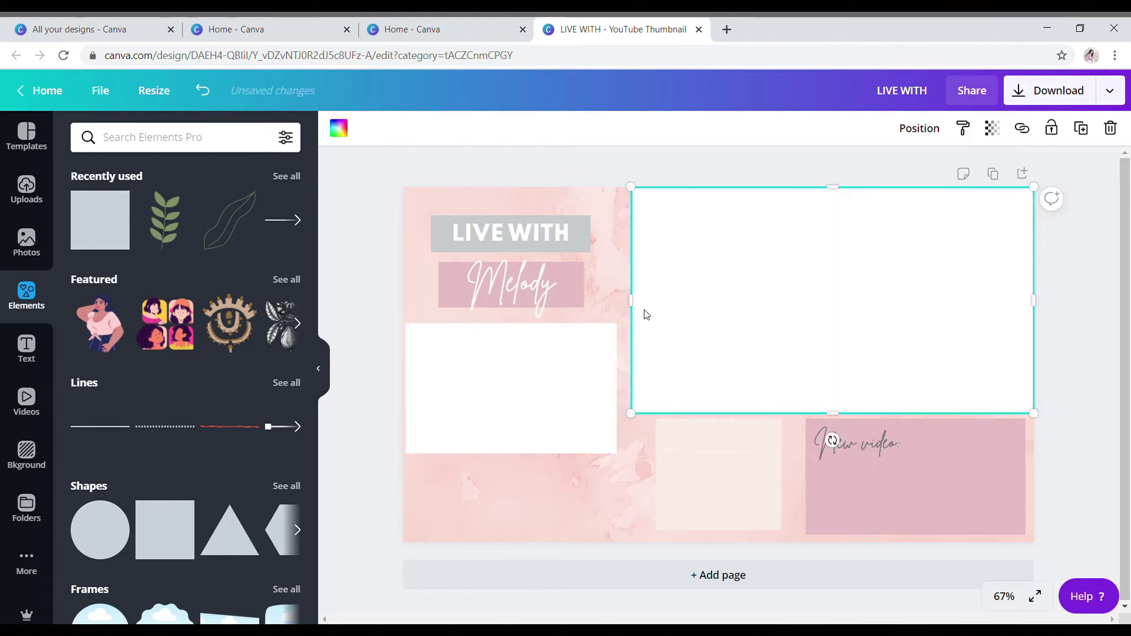
{"action": "left_click_drag", "start_coordinate": [646, 308], "coordinate": [635, 322]}
{"action": "left_click", "coordinate": [634, 494]}
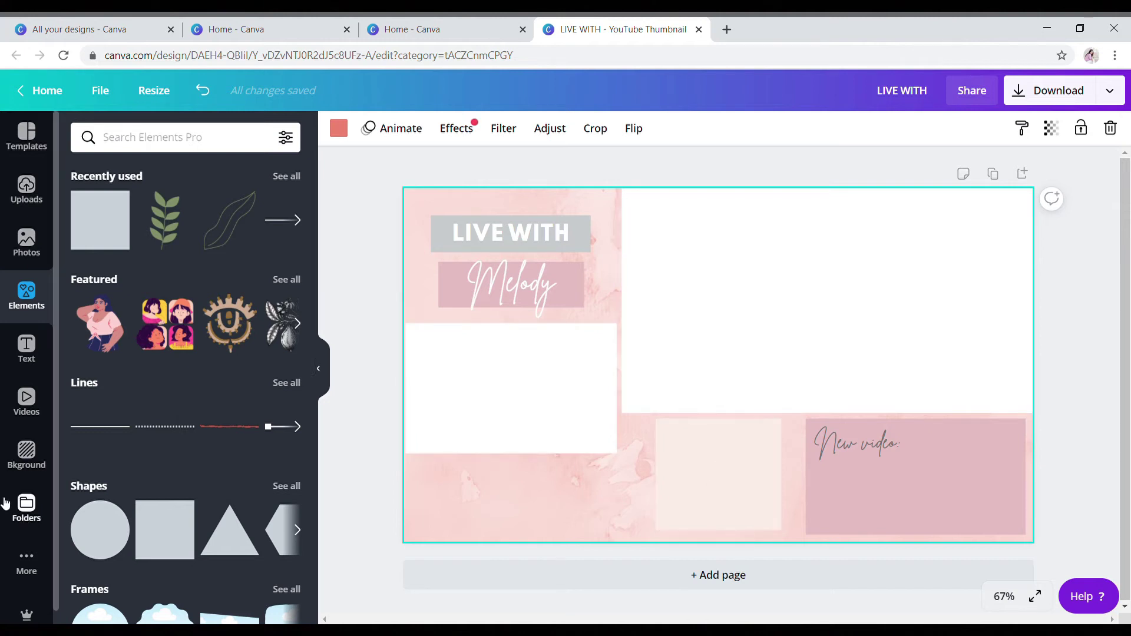
- Replace the watercolour background with the recently used brown-and-white animal print and show all pattern backgrounds
{"action": "left_click", "coordinate": [38, 466]}
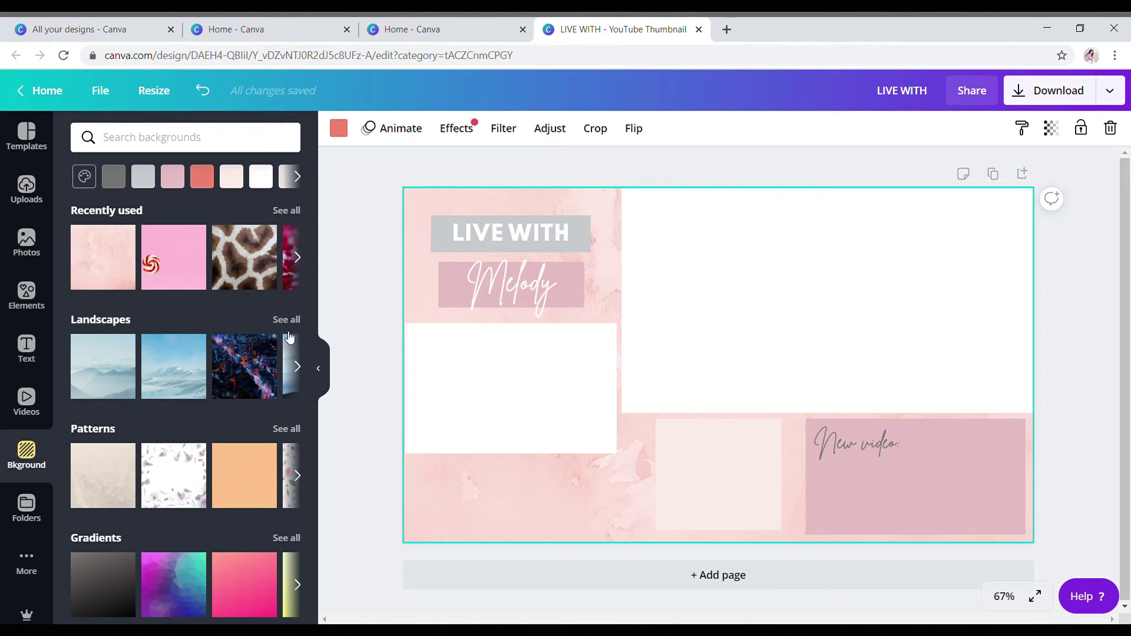
{"action": "left_click", "coordinate": [234, 260]}
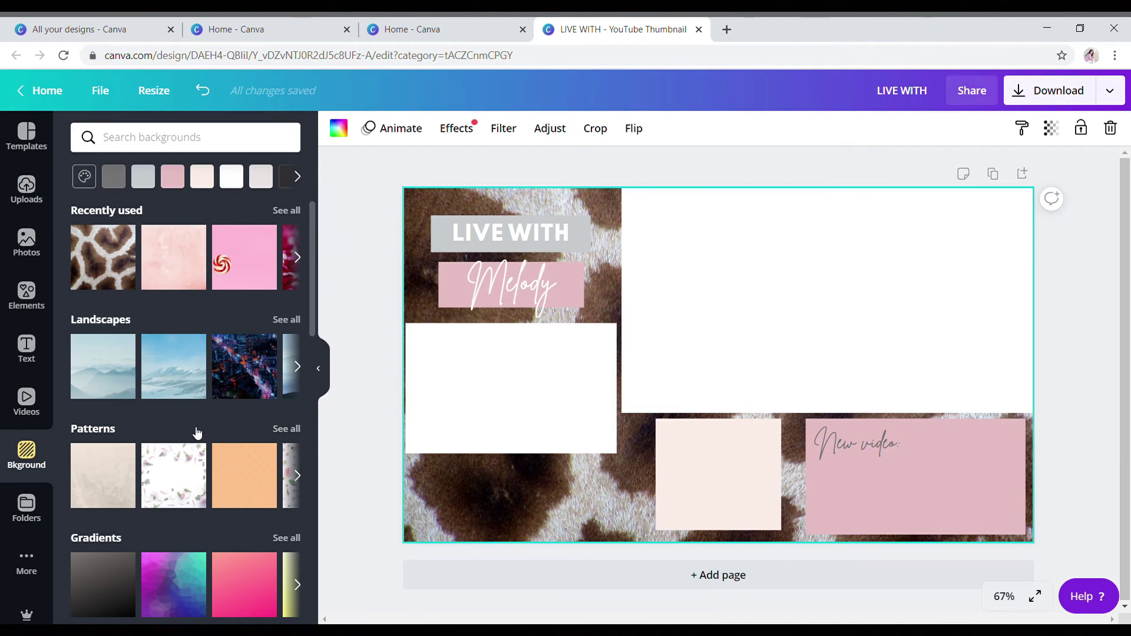
{"action": "left_click", "coordinate": [296, 436]}
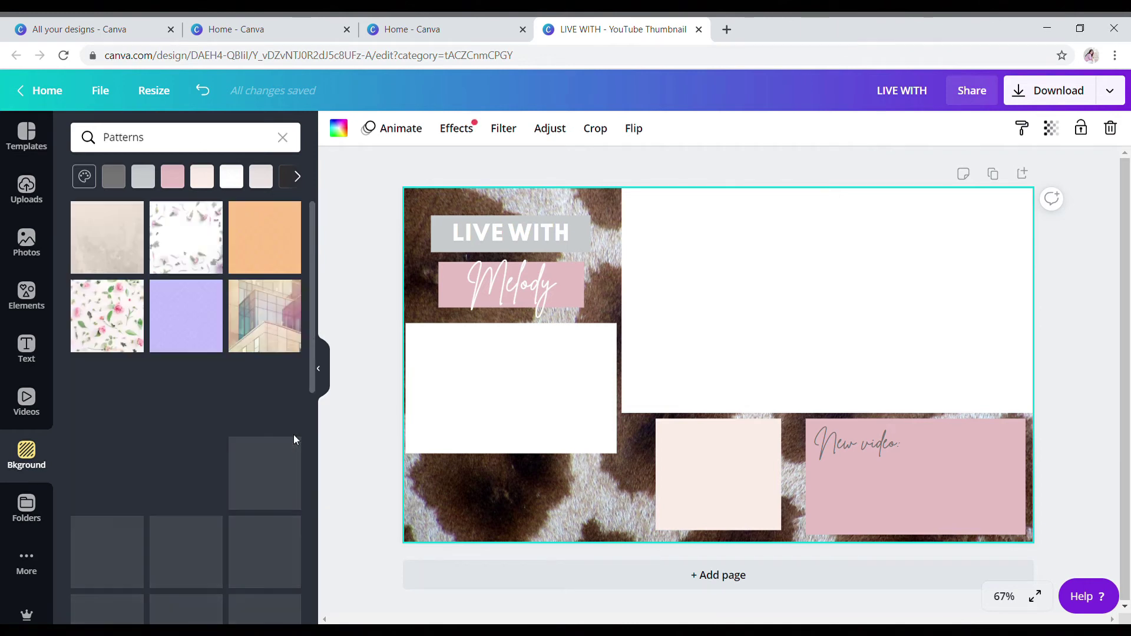
- Leave the editor, reopen the most recent LIVE WITH design from all designs and show its background options
{"action": "left_click", "coordinate": [23, 90]}
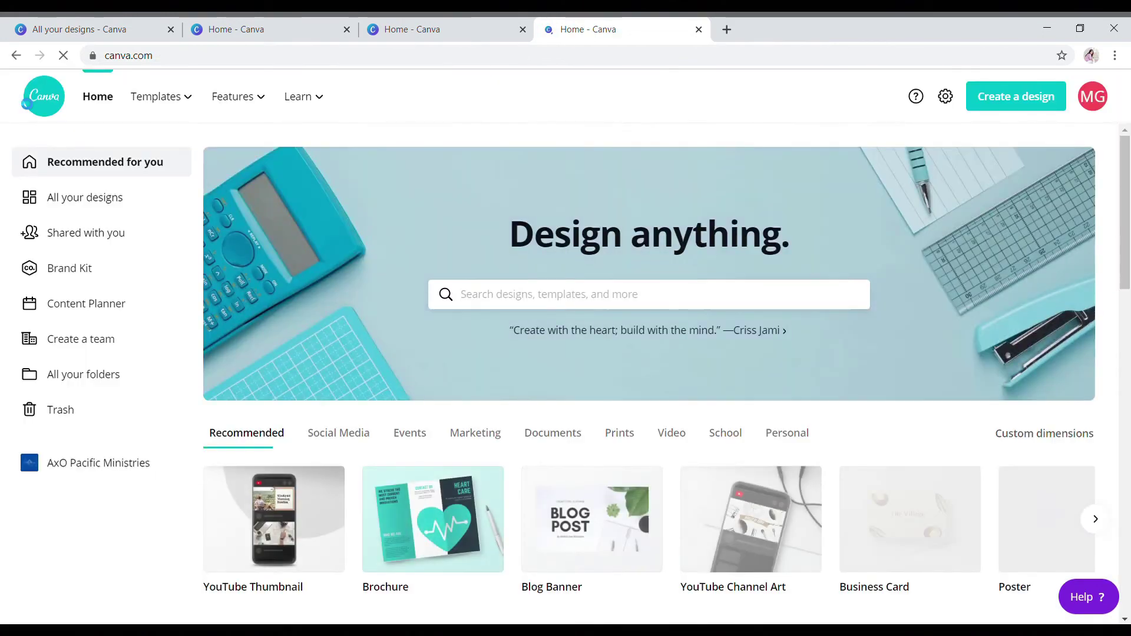
{"action": "left_click", "coordinate": [98, 202]}
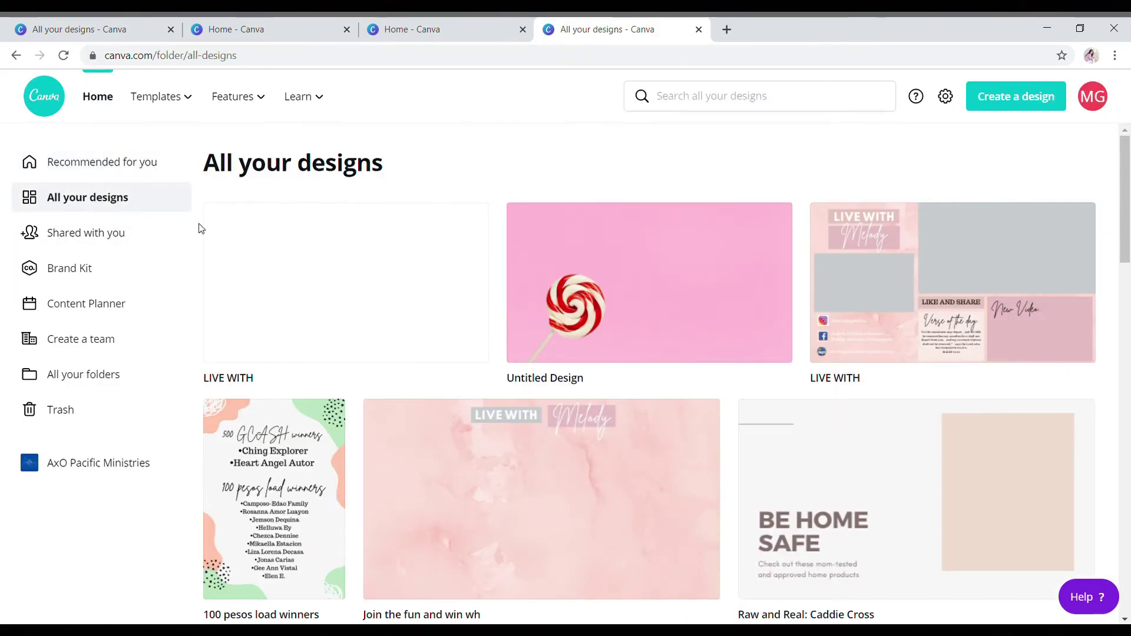
{"action": "left_click", "coordinate": [329, 331]}
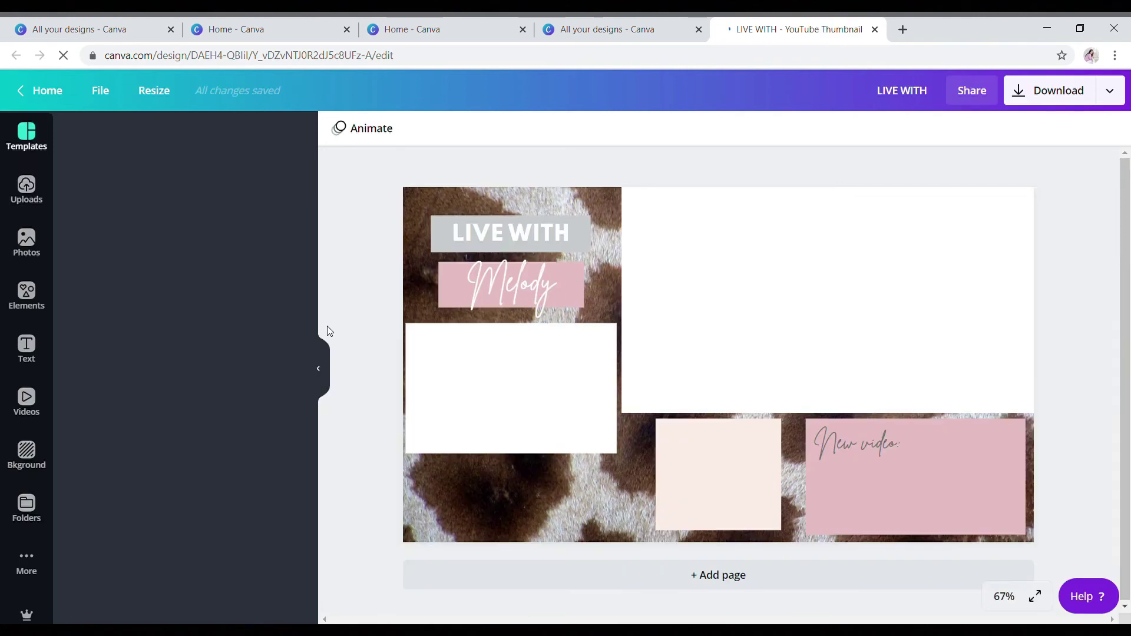
{"action": "left_click", "coordinate": [34, 471]}
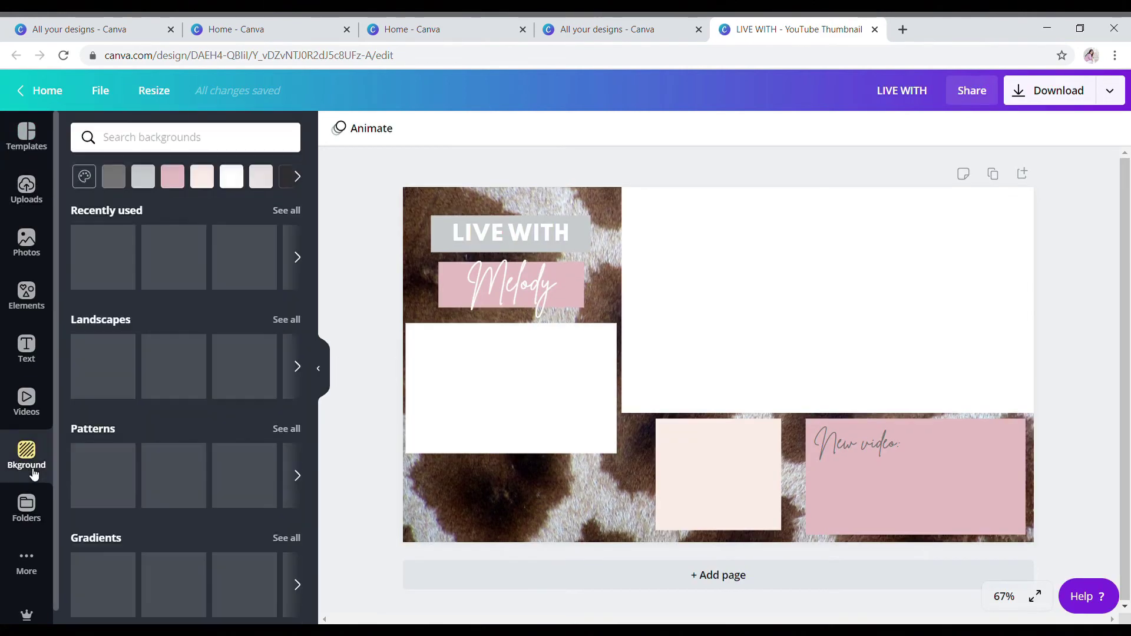
- Try the citrus-on-marble, multicoloured bead, pink heart candy and orange pumpkin images from the Food backgrounds
{"action": "scroll", "coordinate": [263, 475], "scroll_direction": "down", "scroll_amount": 3}
{"action": "scroll", "coordinate": [266, 478], "scroll_direction": "down", "scroll_amount": 2}
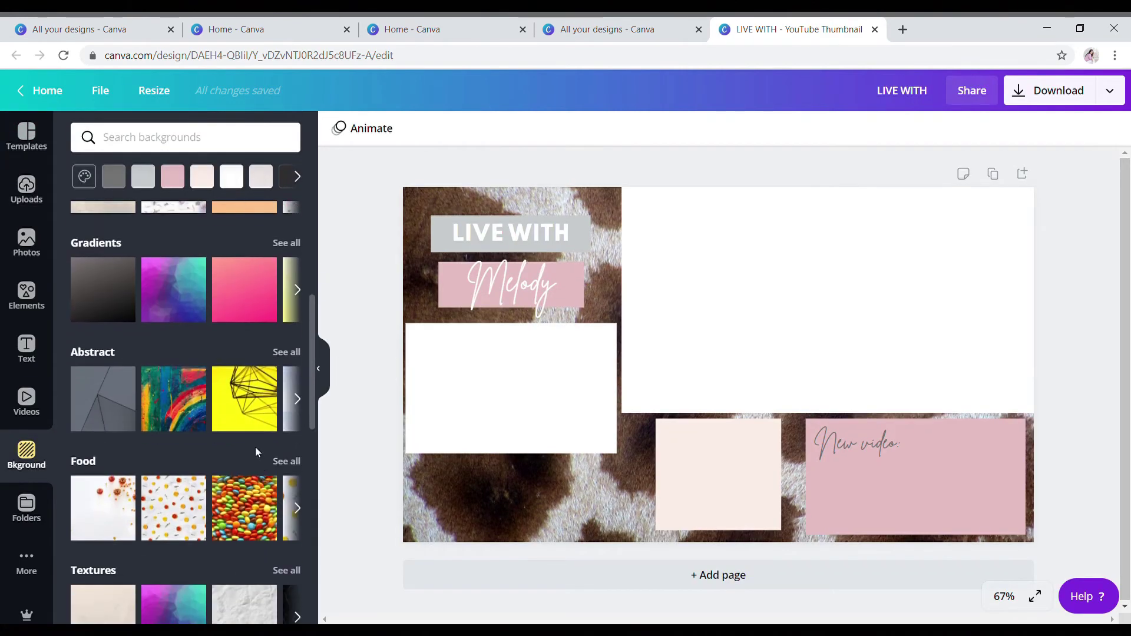
{"action": "left_click", "coordinate": [287, 465]}
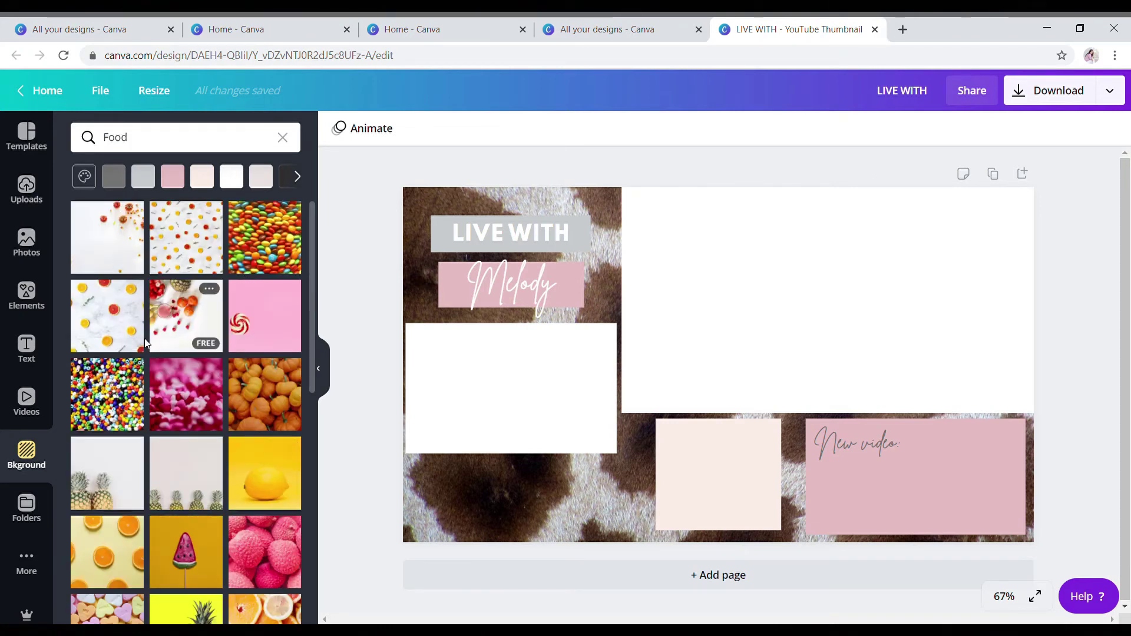
{"action": "left_click", "coordinate": [128, 329]}
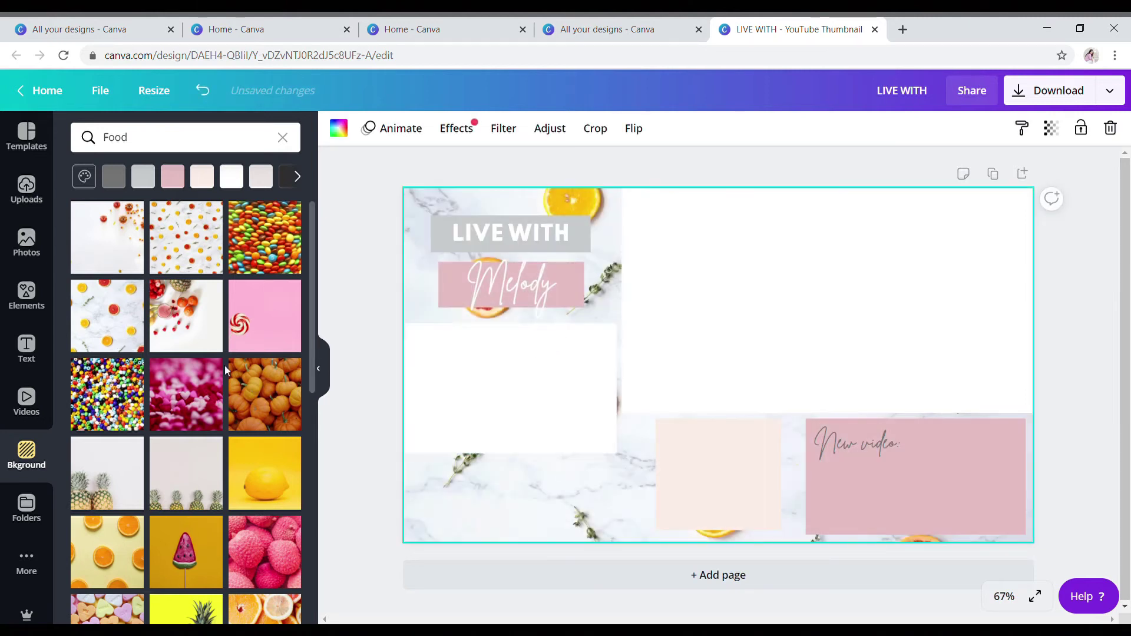
{"action": "left_click", "coordinate": [125, 406]}
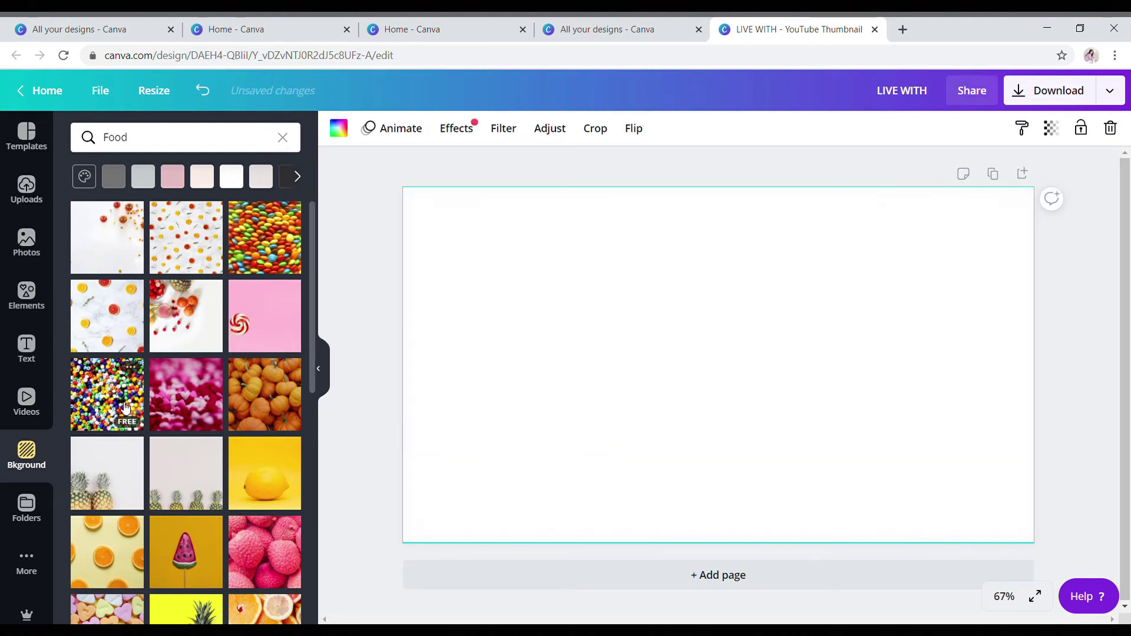
{"action": "left_click", "coordinate": [182, 394]}
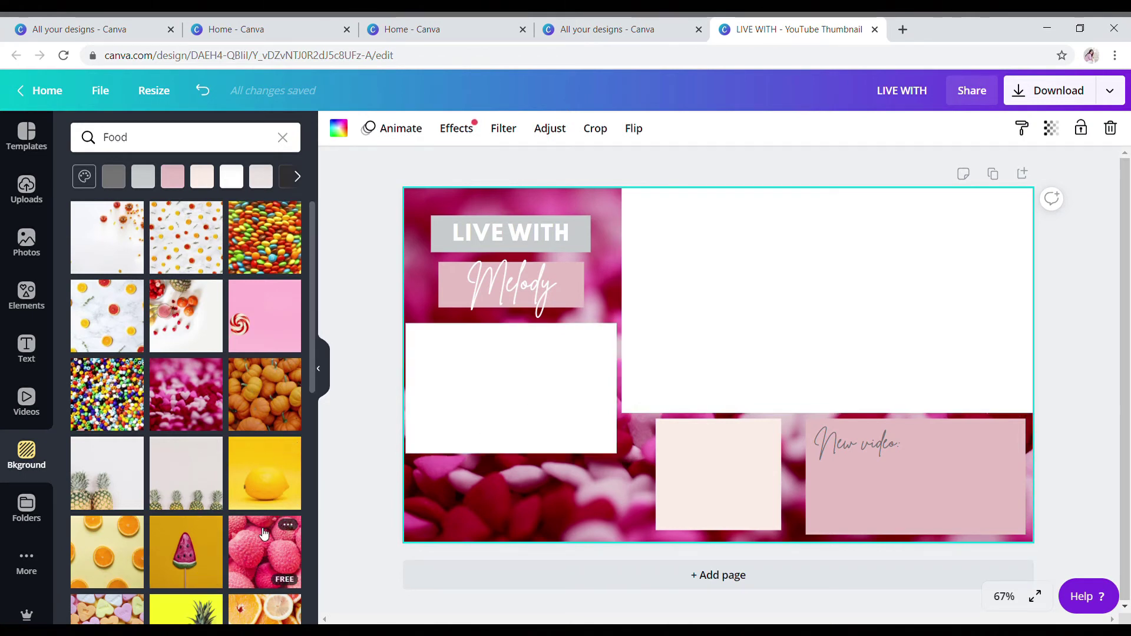
{"action": "left_click", "coordinate": [271, 399]}
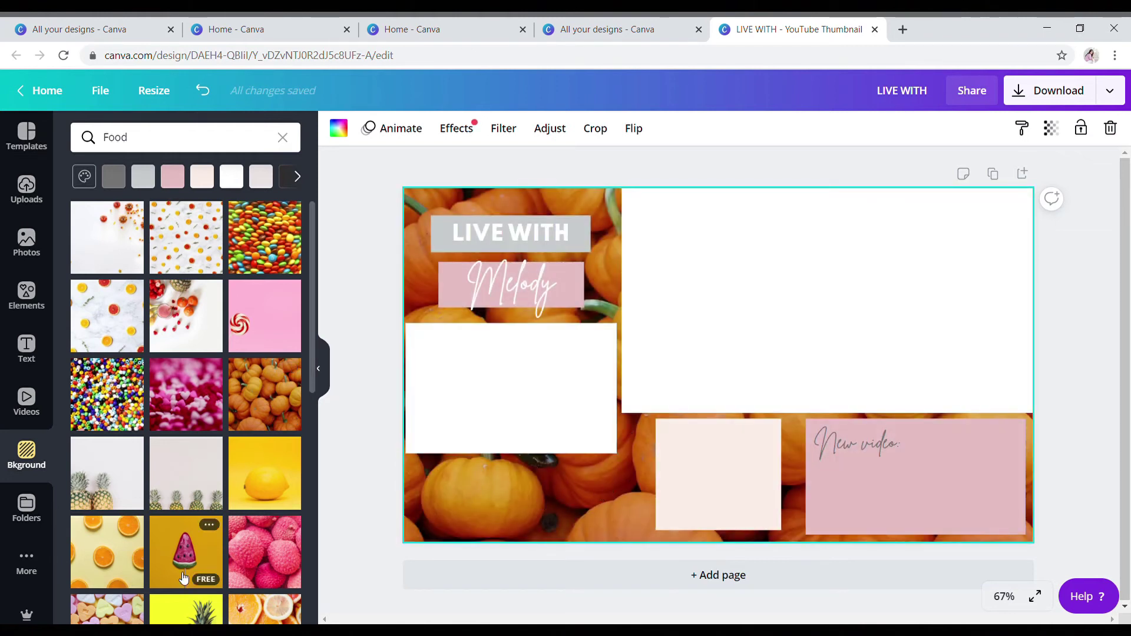
{"action": "scroll", "coordinate": [182, 571], "scroll_direction": "down", "scroll_amount": 5}
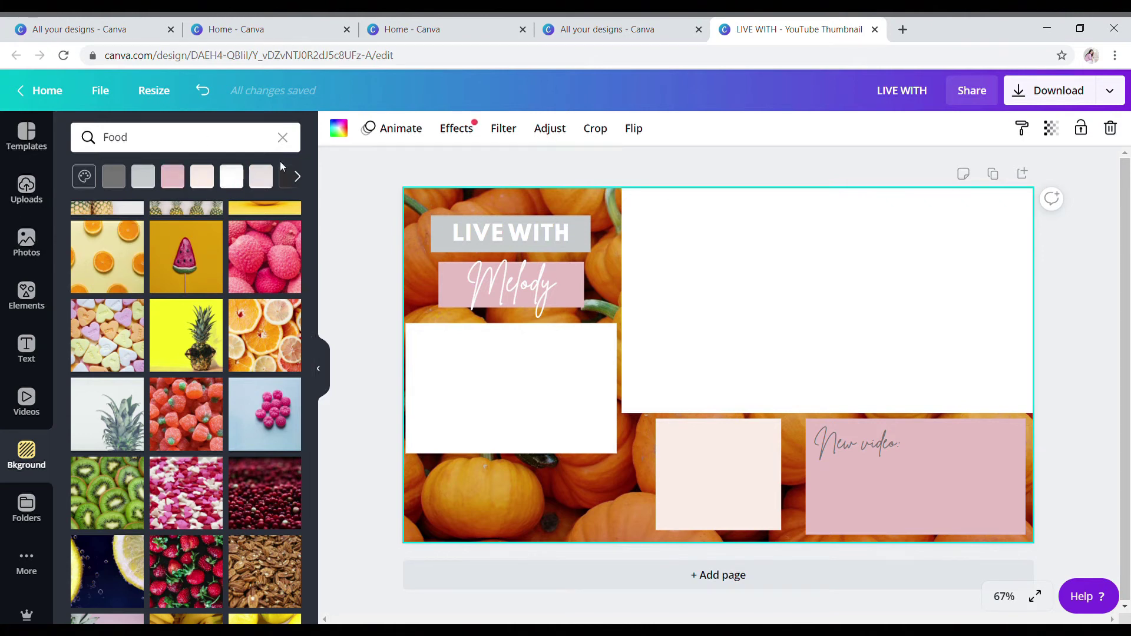
- Switch to the Flowers backgrounds and try the bright pink blossom and the white daisies on pink
{"action": "left_click", "coordinate": [283, 137]}
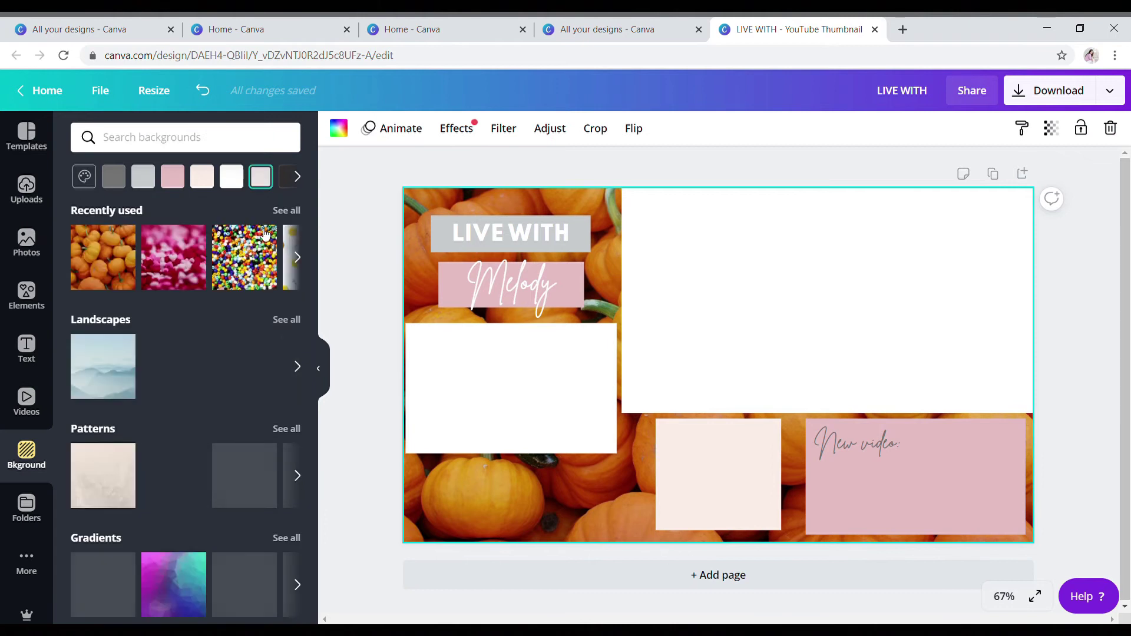
{"action": "scroll", "coordinate": [218, 474], "scroll_direction": "down", "scroll_amount": 5}
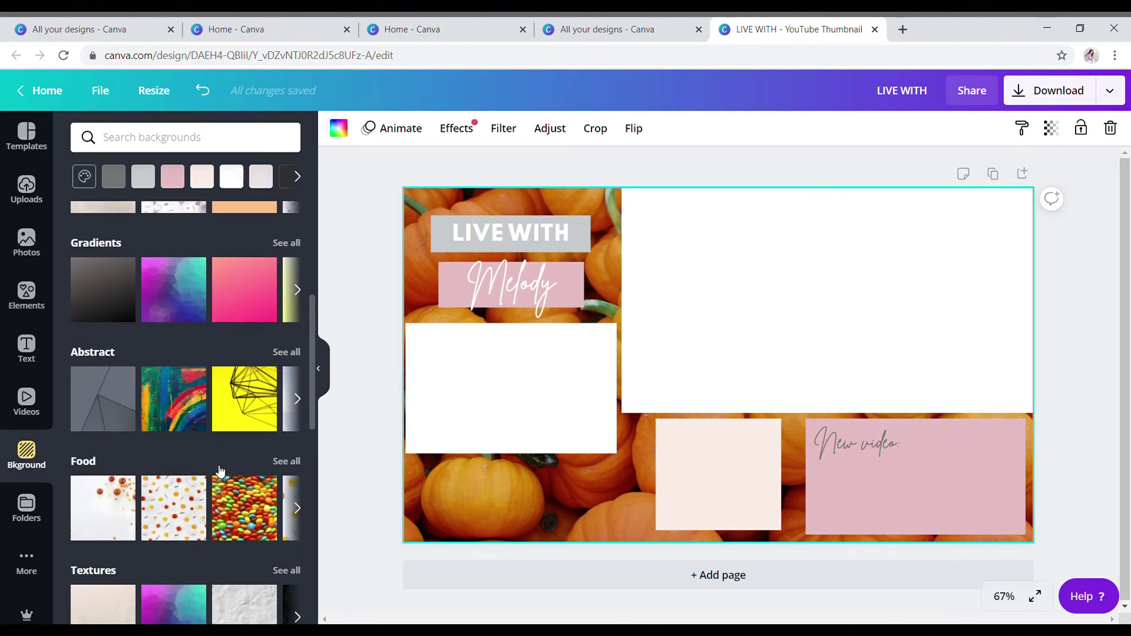
{"action": "scroll", "coordinate": [193, 547], "scroll_direction": "down", "scroll_amount": 3}
{"action": "scroll", "coordinate": [194, 543], "scroll_direction": "down", "scroll_amount": 2}
{"action": "left_click", "coordinate": [290, 457]}
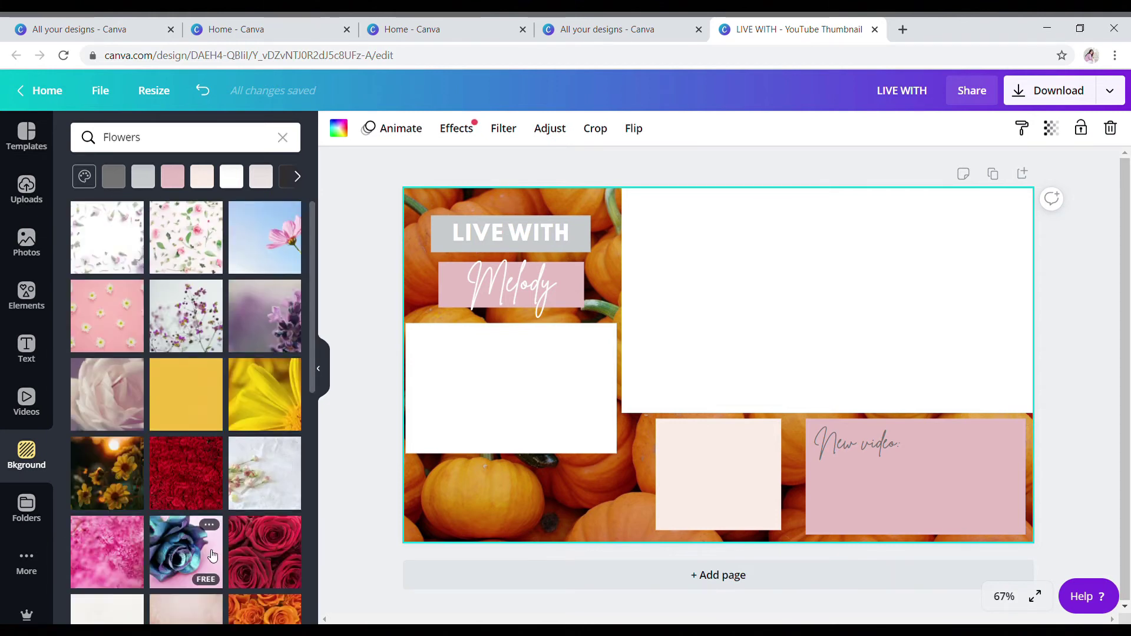
{"action": "left_click", "coordinate": [100, 554]}
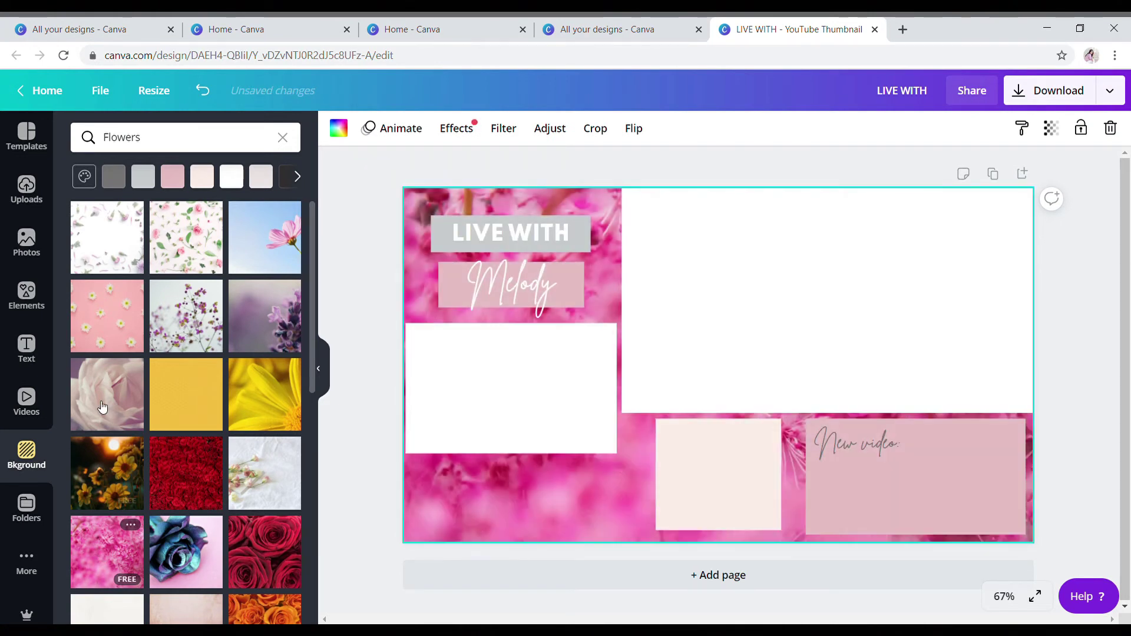
{"action": "left_click", "coordinate": [128, 343]}
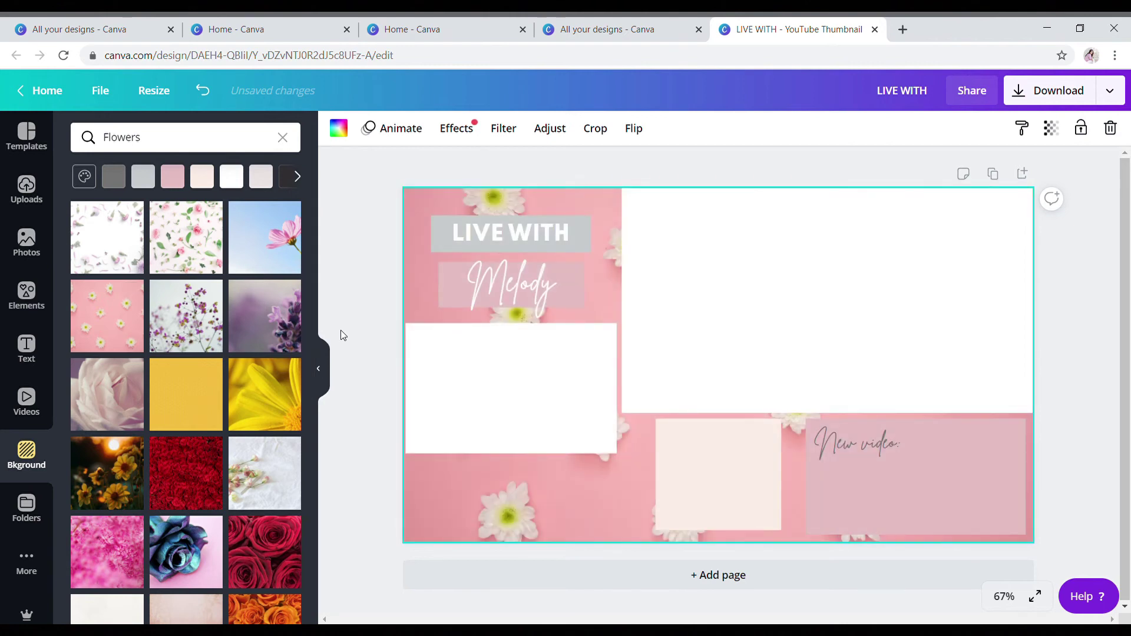
- Try the dark background with magenta grass stems from further down the Flowers collection
{"action": "scroll", "coordinate": [270, 532], "scroll_direction": "down", "scroll_amount": 1}
{"action": "scroll", "coordinate": [270, 531], "scroll_direction": "down", "scroll_amount": 12}
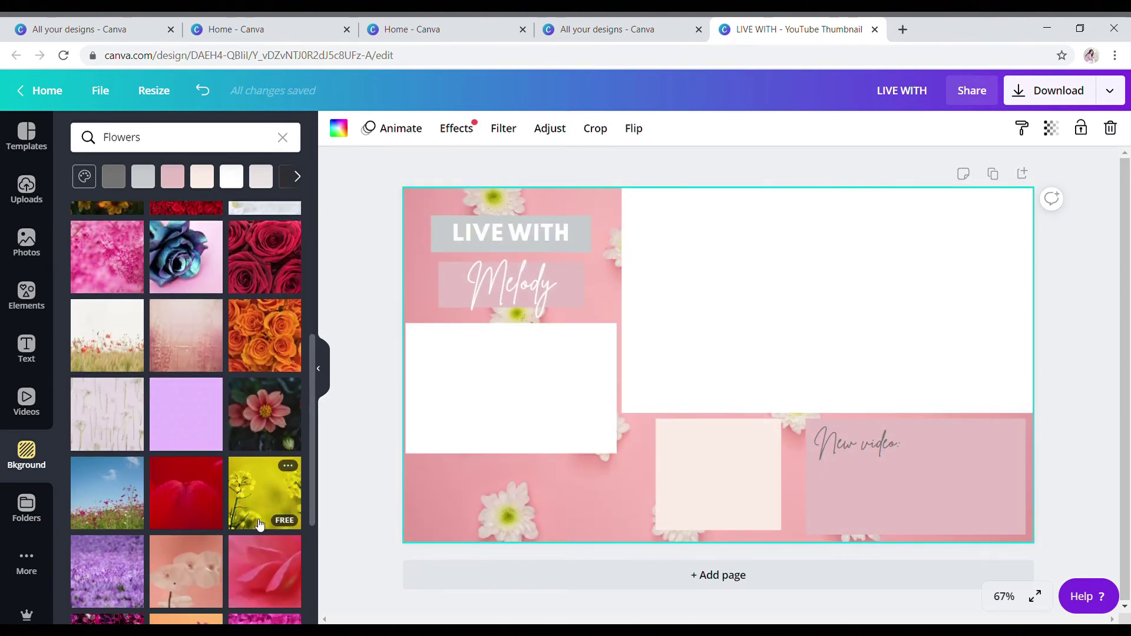
{"action": "scroll", "coordinate": [210, 565], "scroll_direction": "down", "scroll_amount": 2}
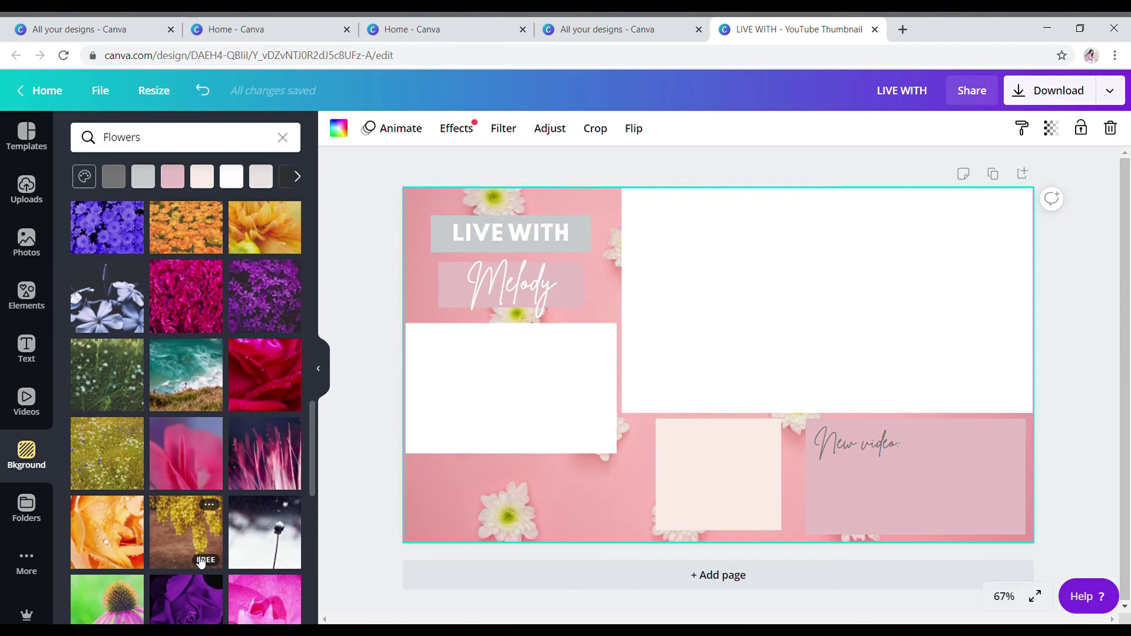
{"action": "left_click", "coordinate": [283, 478]}
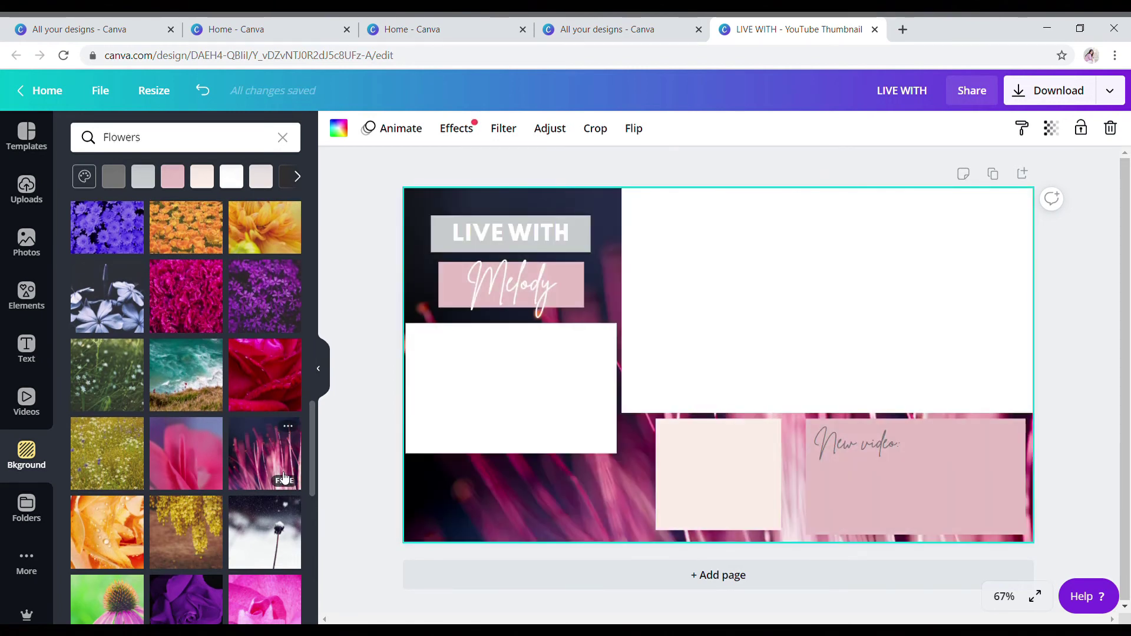
- Switch to the Nature backgrounds and try the pink sand heart and the dark red leaves
{"action": "left_click", "coordinate": [283, 139]}
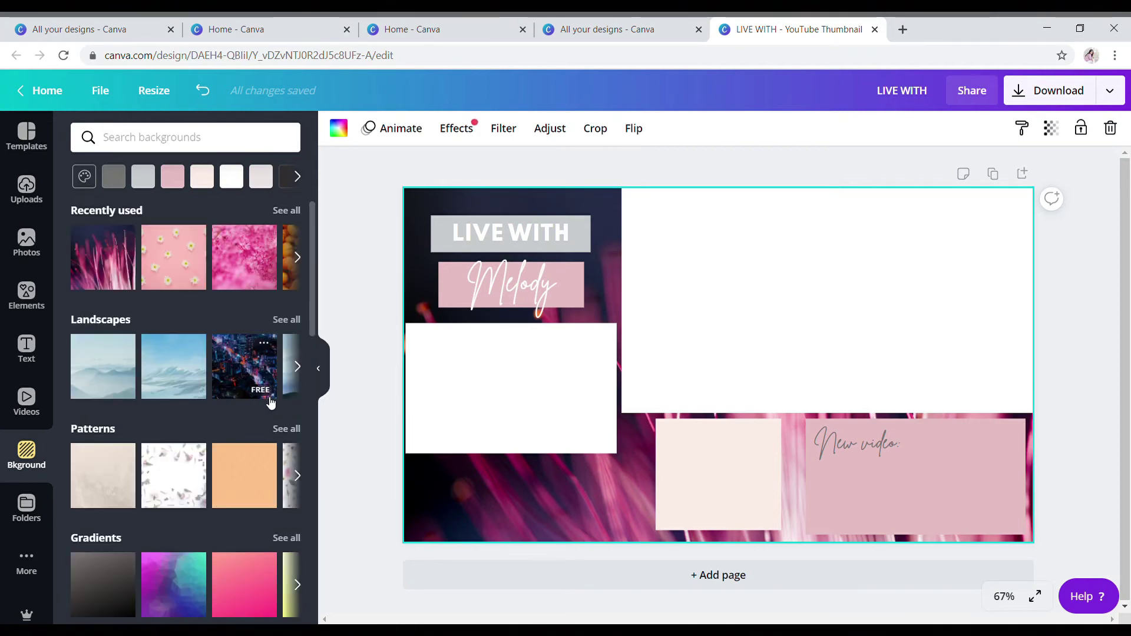
{"action": "scroll", "coordinate": [216, 481], "scroll_direction": "down", "scroll_amount": 3}
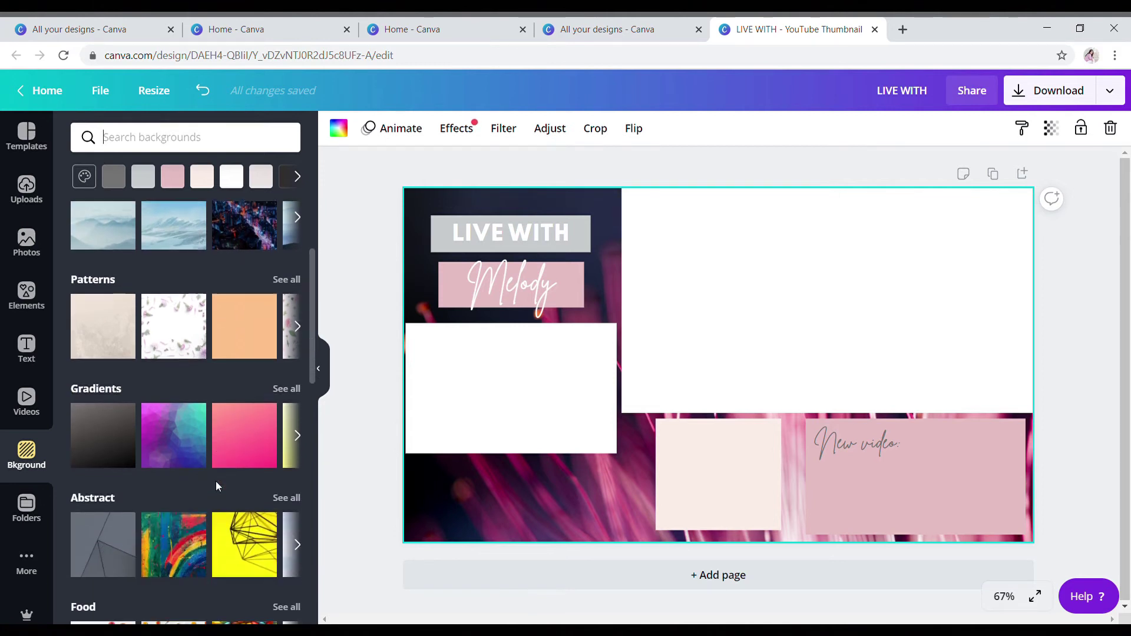
{"action": "scroll", "coordinate": [216, 481], "scroll_direction": "down", "scroll_amount": 5}
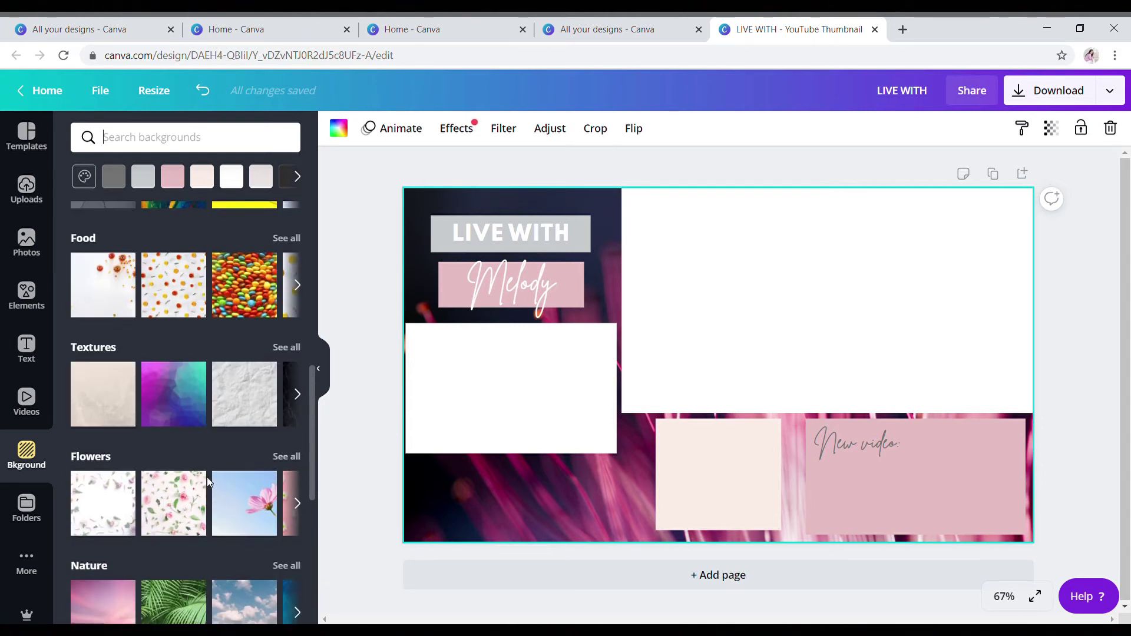
{"action": "scroll", "coordinate": [207, 482], "scroll_direction": "down", "scroll_amount": 2}
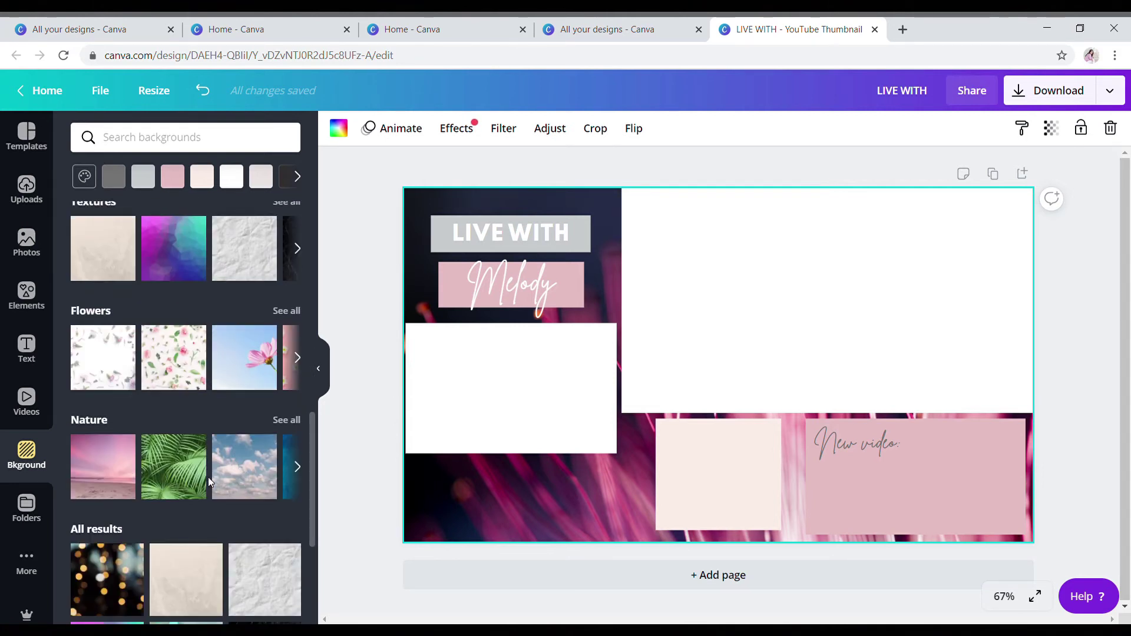
{"action": "left_click", "coordinate": [287, 421]}
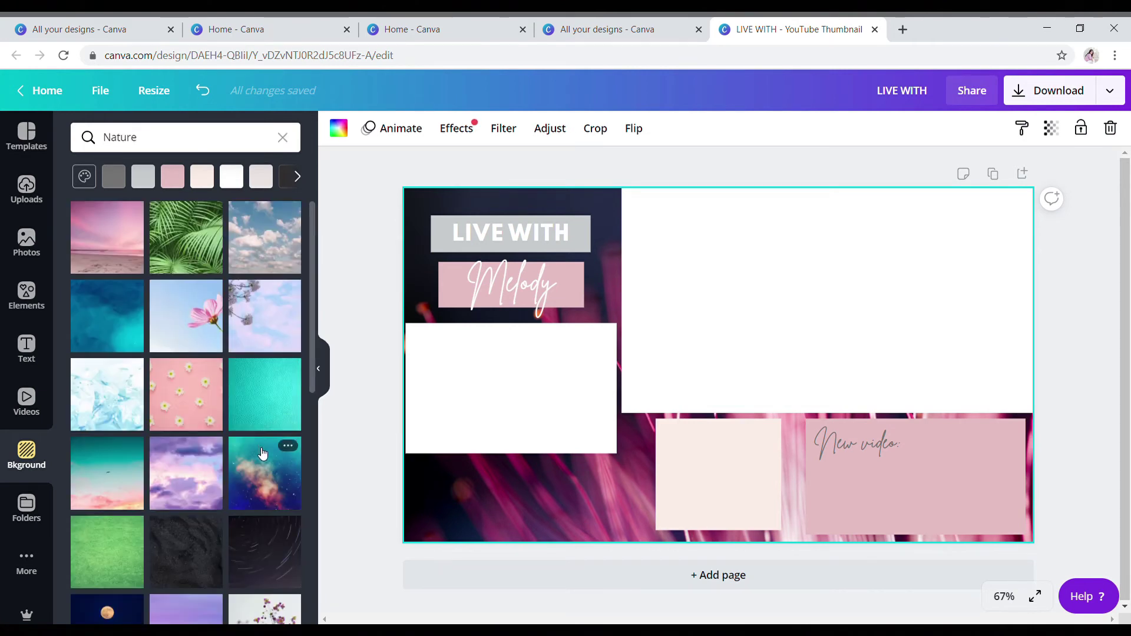
{"action": "scroll", "coordinate": [288, 429], "scroll_direction": "down", "scroll_amount": 3}
{"action": "scroll", "coordinate": [247, 499], "scroll_direction": "down", "scroll_amount": 3}
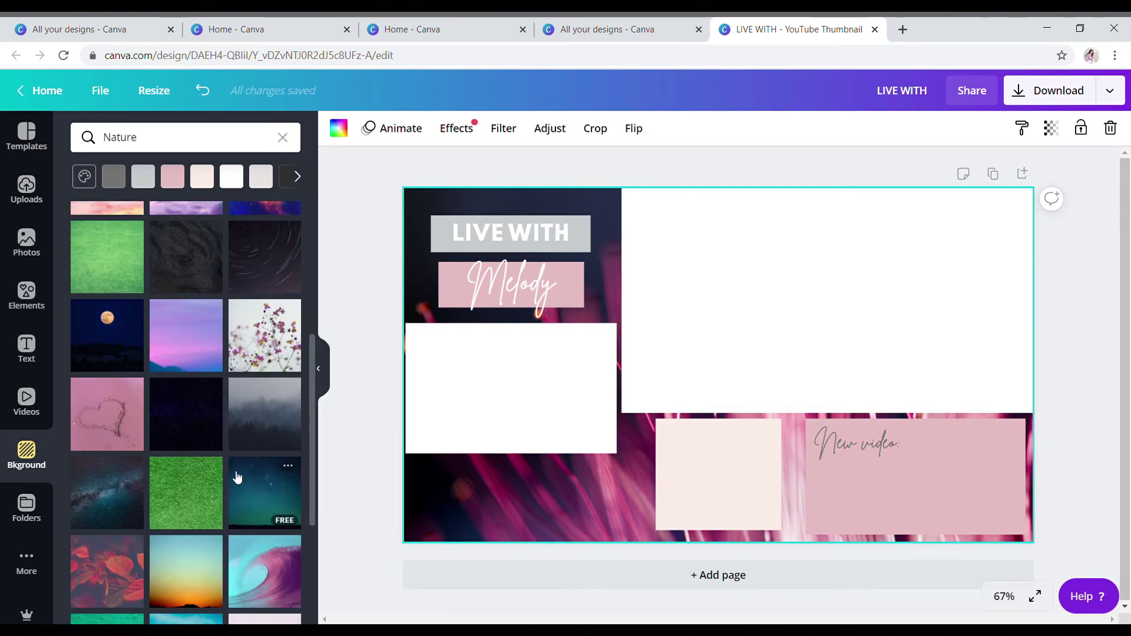
{"action": "left_click", "coordinate": [119, 444]}
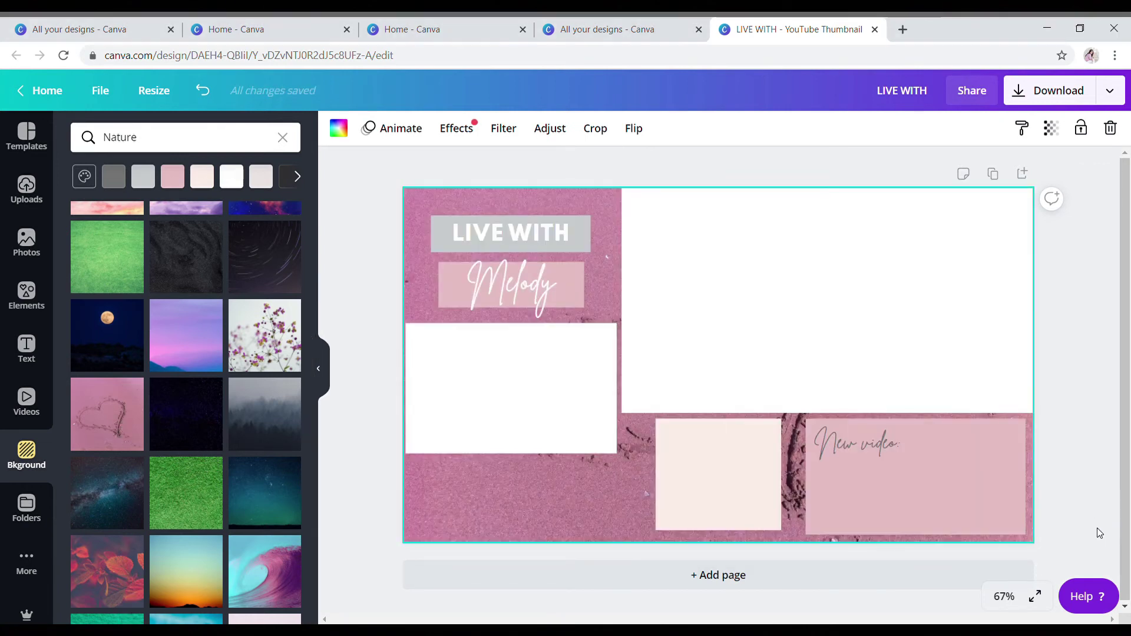
{"action": "left_click", "coordinate": [121, 589]}
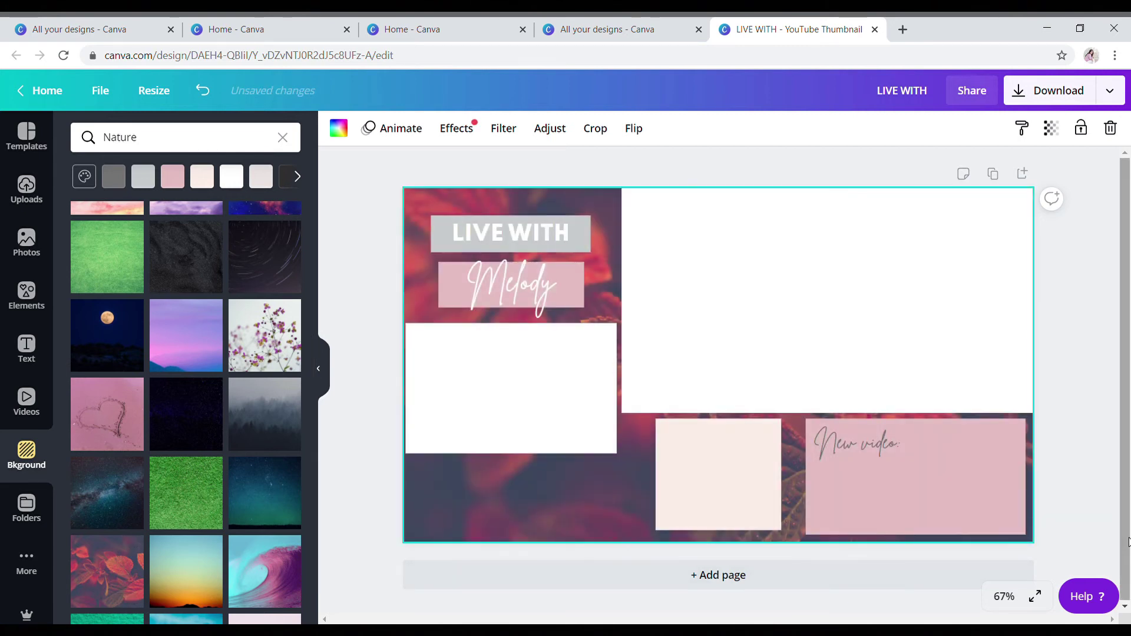
- Try the blurred lavender and the yellow flowers at sunset from further down the Nature backgrounds
{"action": "scroll", "coordinate": [225, 516], "scroll_direction": "down", "scroll_amount": 6}
{"action": "scroll", "coordinate": [225, 518], "scroll_direction": "down", "scroll_amount": 3}
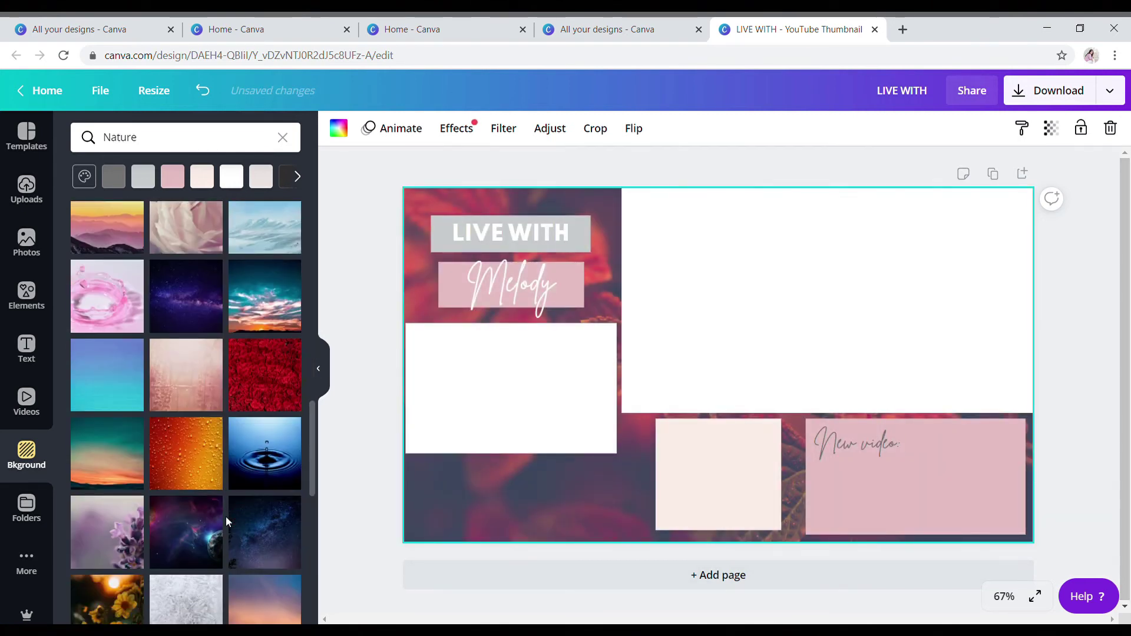
{"action": "scroll", "coordinate": [214, 500], "scroll_direction": "down", "scroll_amount": 2}
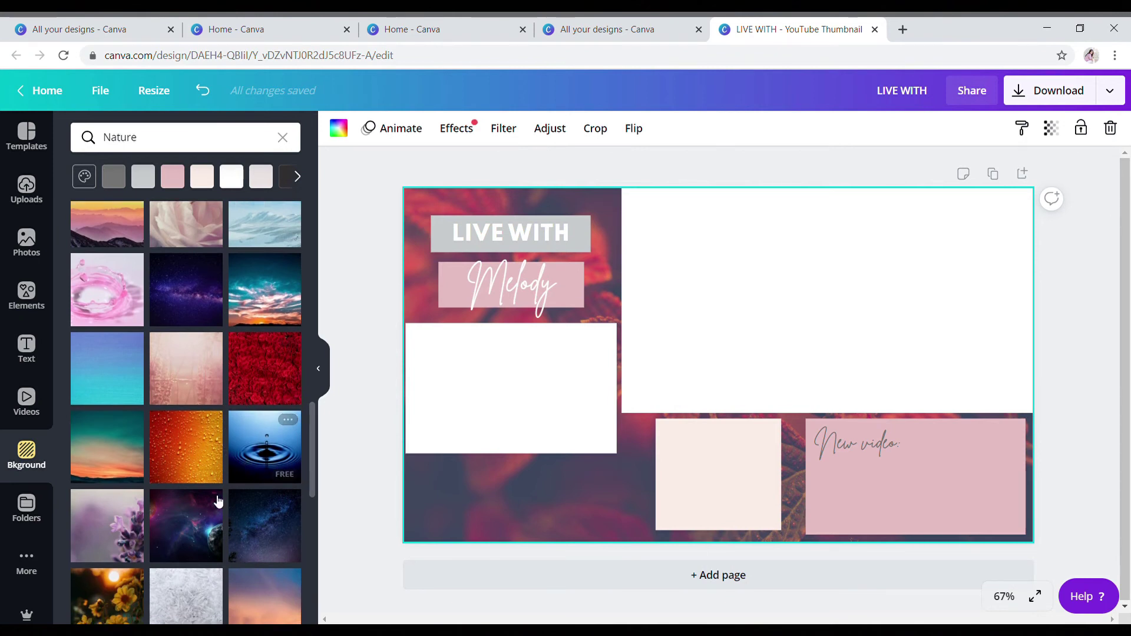
{"action": "left_click", "coordinate": [115, 396]}
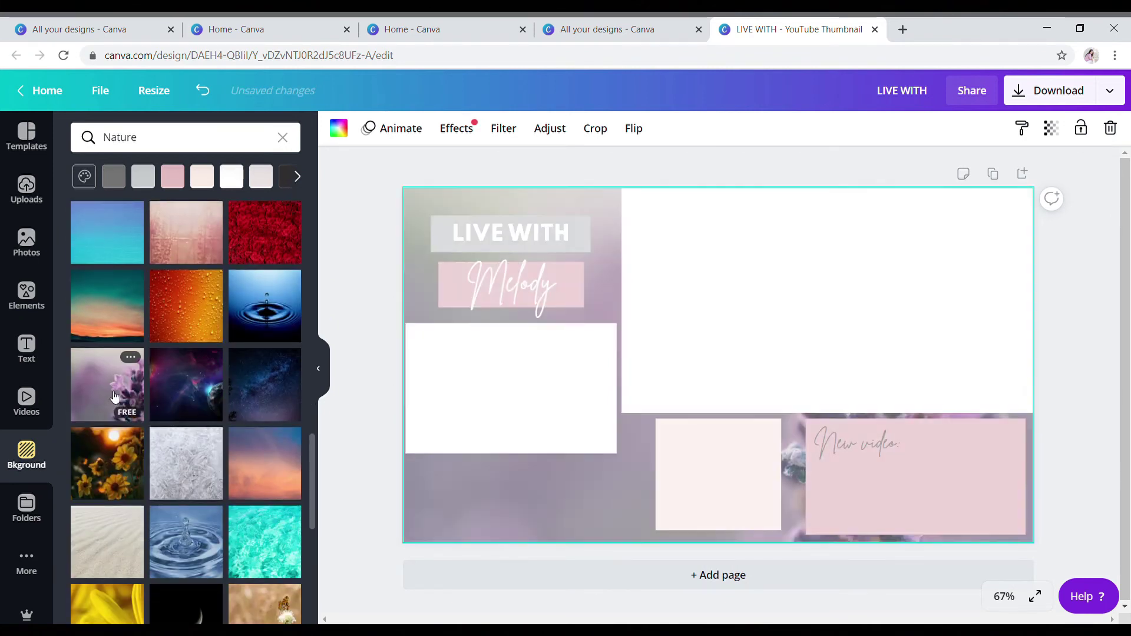
{"action": "left_click", "coordinate": [125, 478]}
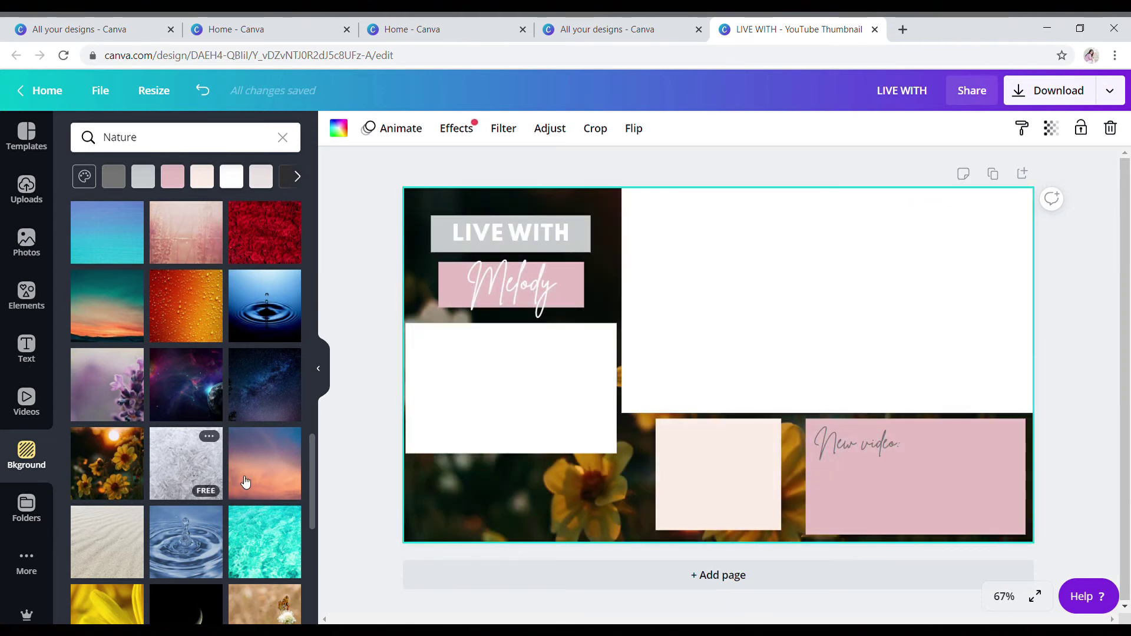
- Leave the Nature collection and apply the pale pink watercolour texture from all recently used backgrounds
{"action": "scroll", "coordinate": [224, 471], "scroll_direction": "down", "scroll_amount": 6}
{"action": "scroll", "coordinate": [222, 464], "scroll_direction": "down", "scroll_amount": 5}
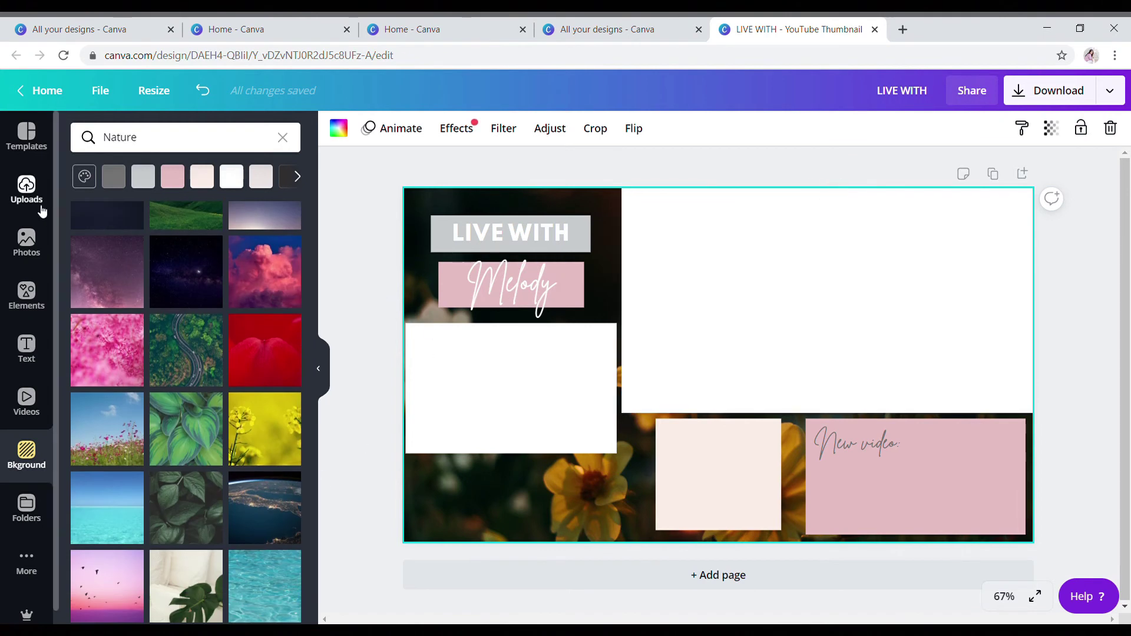
{"action": "scroll", "coordinate": [203, 530], "scroll_direction": "up", "scroll_amount": 3}
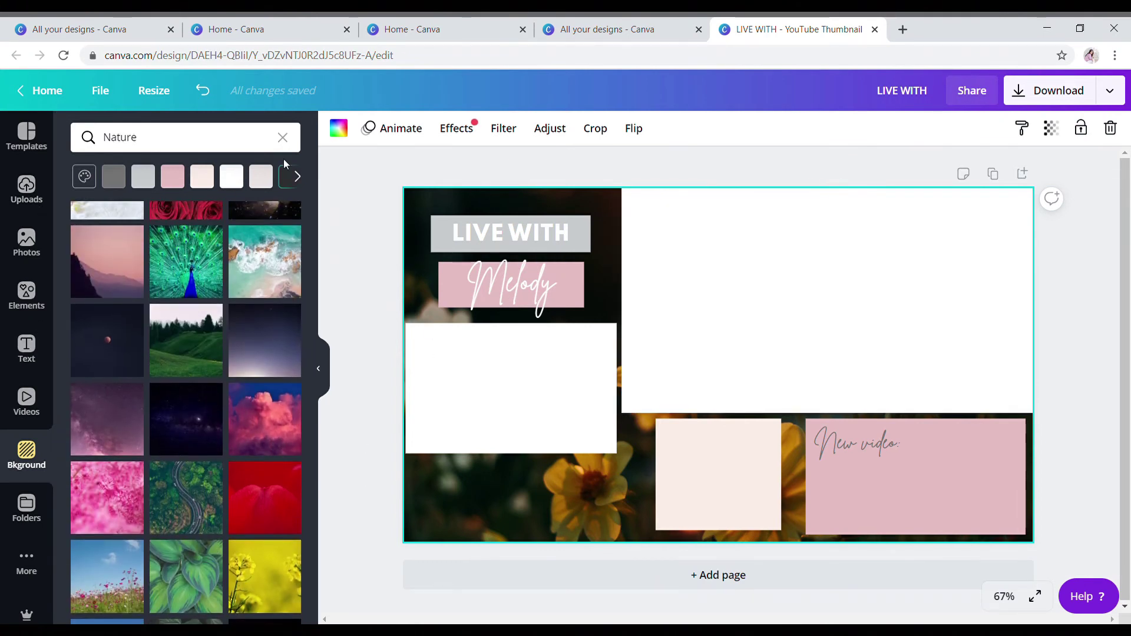
{"action": "left_click", "coordinate": [282, 137]}
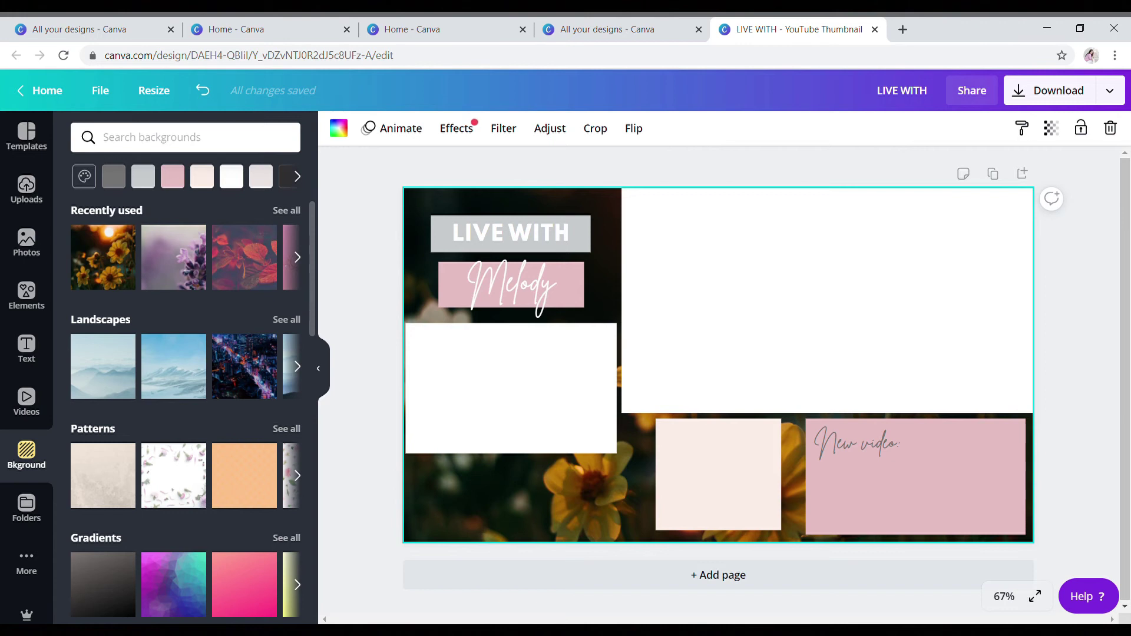
{"action": "left_click", "coordinate": [288, 214]}
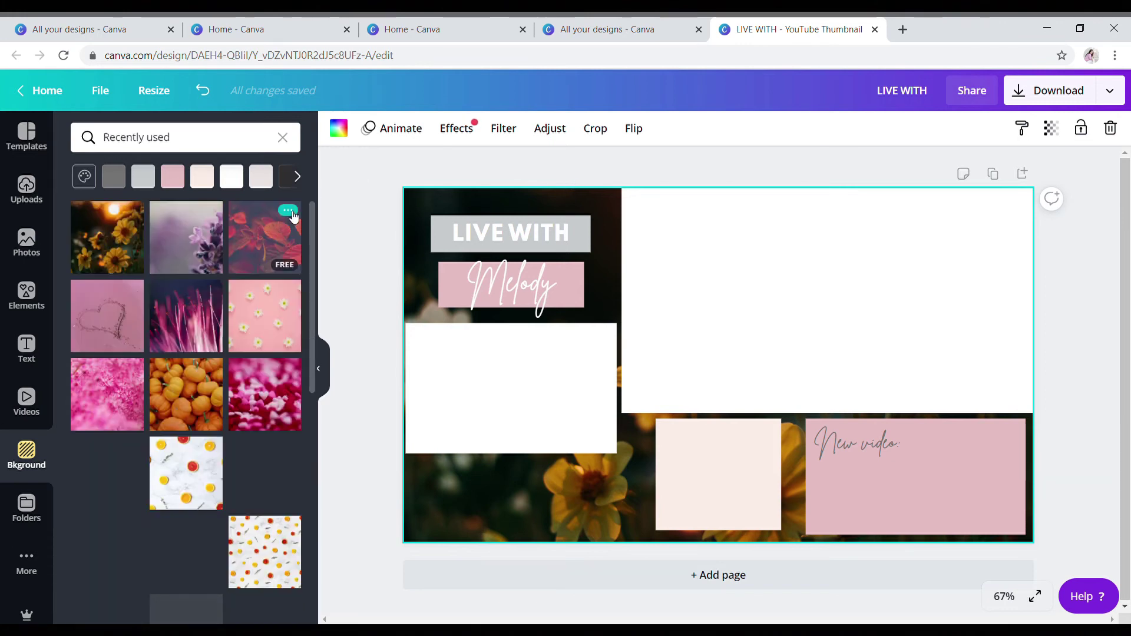
{"action": "left_click", "coordinate": [115, 564]}
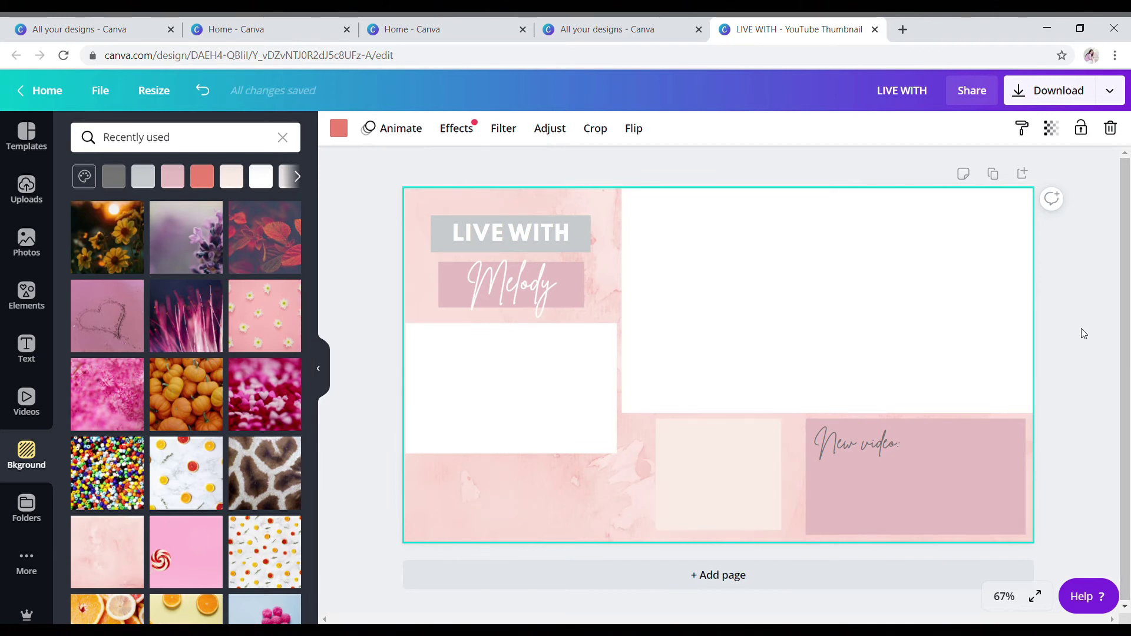
- Open the design's download options and choose JPG as the file type
{"action": "left_click", "coordinate": [1101, 90]}
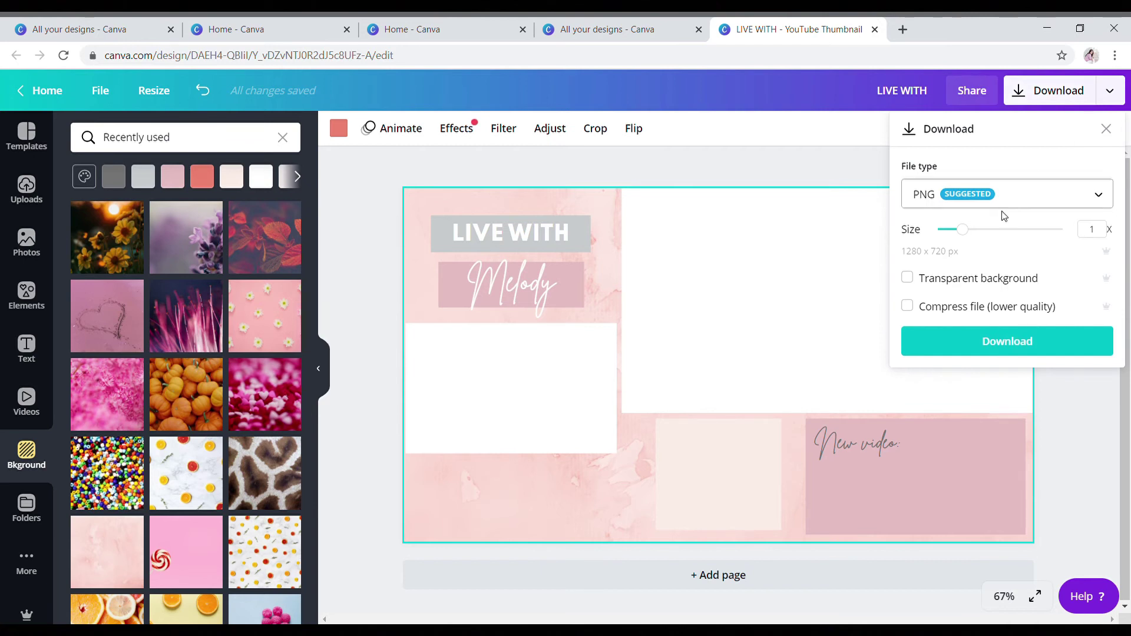
{"action": "left_click", "coordinate": [1049, 200]}
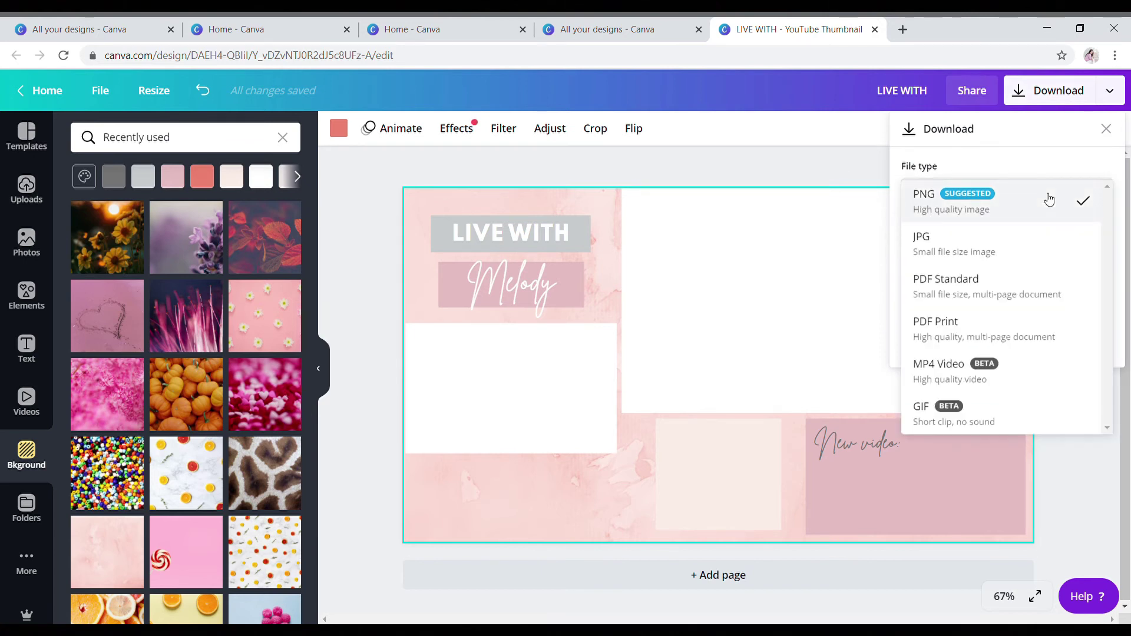
{"action": "left_click", "coordinate": [1002, 244]}
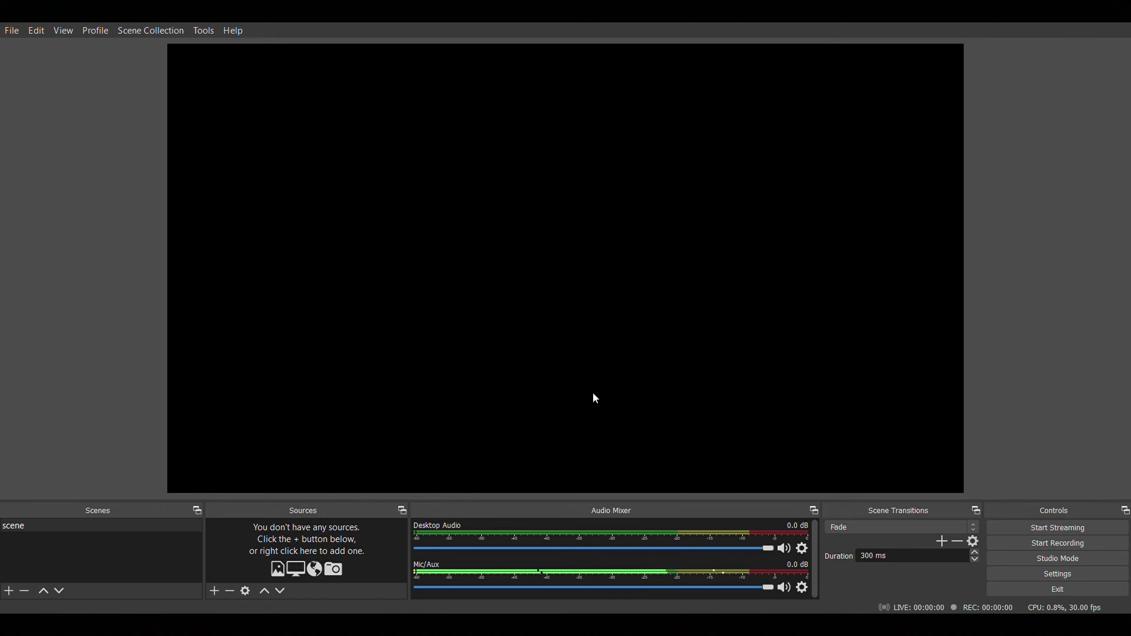
- Switch to OBS, add the downloaded Canva layout as an image source and enlarge it to fill the whole canvas
{"action": "key", "text": "ctrl+z"}
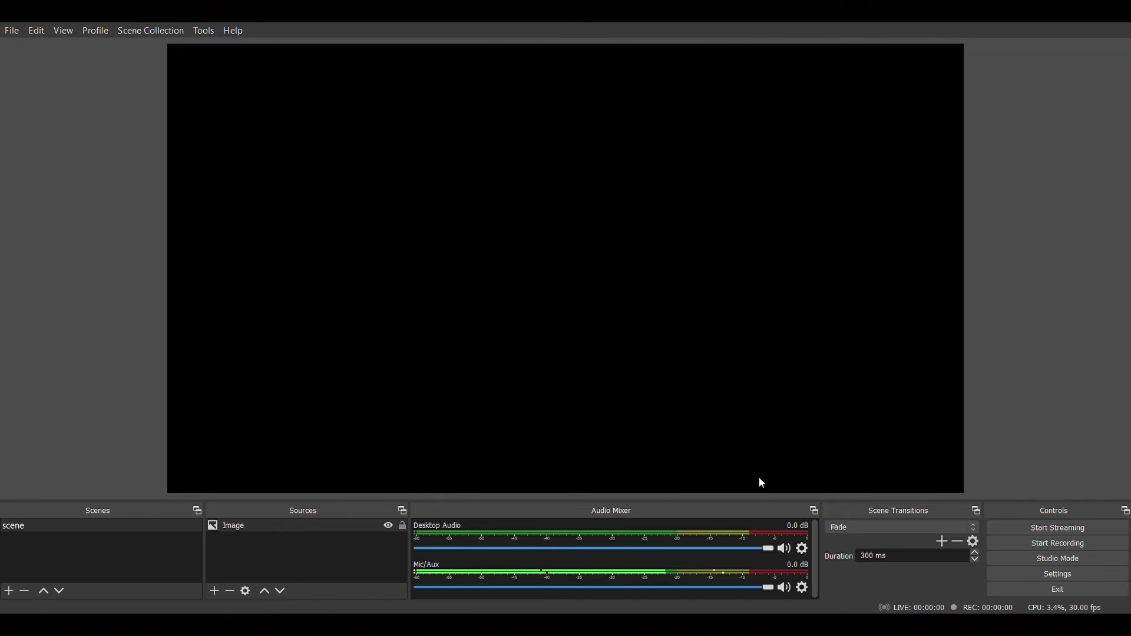
{"action": "left_click", "coordinate": [324, 527]}
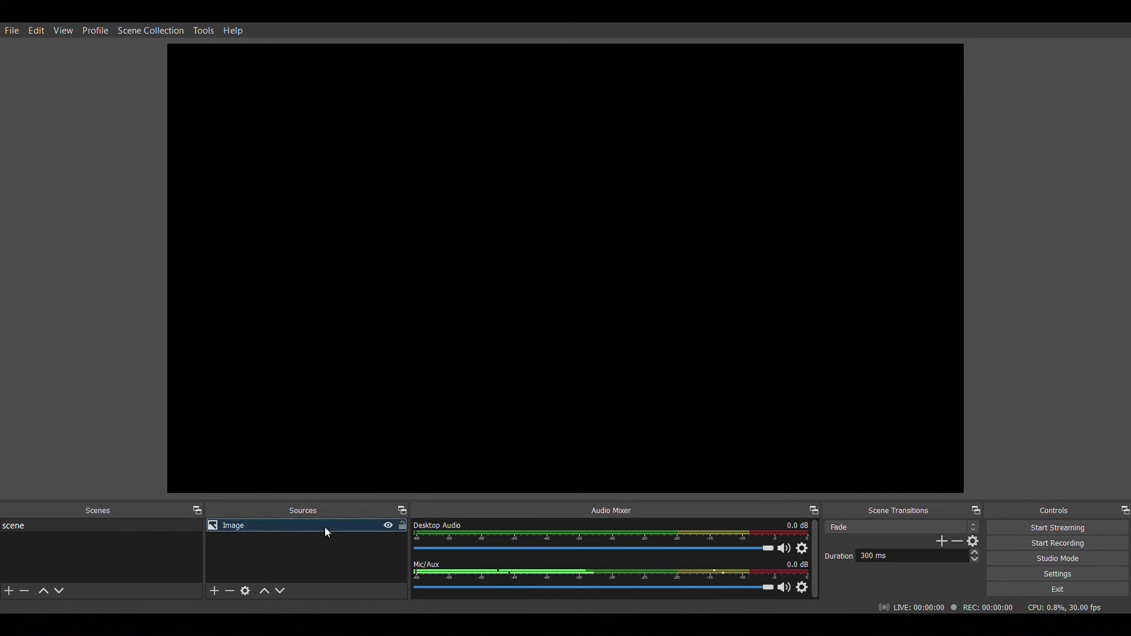
{"action": "left_click", "coordinate": [727, 394]}
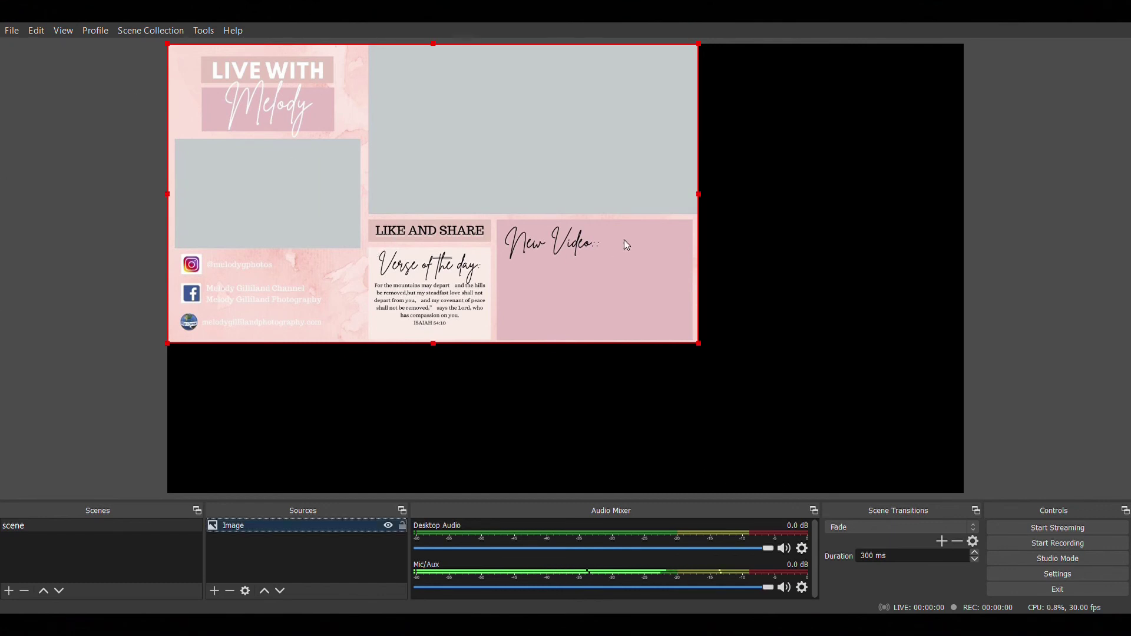
{"action": "left_click", "coordinate": [701, 347]}
{"action": "left_click_drag", "start_coordinate": [701, 347], "coordinate": [967, 489]}
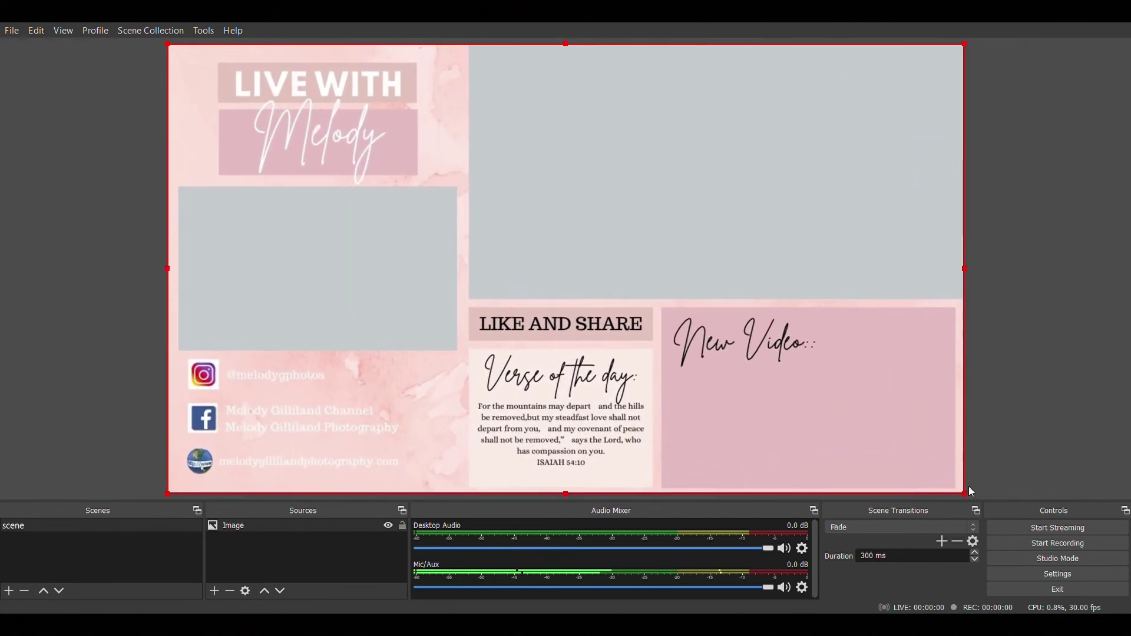
{"action": "left_click", "coordinate": [1031, 402]}
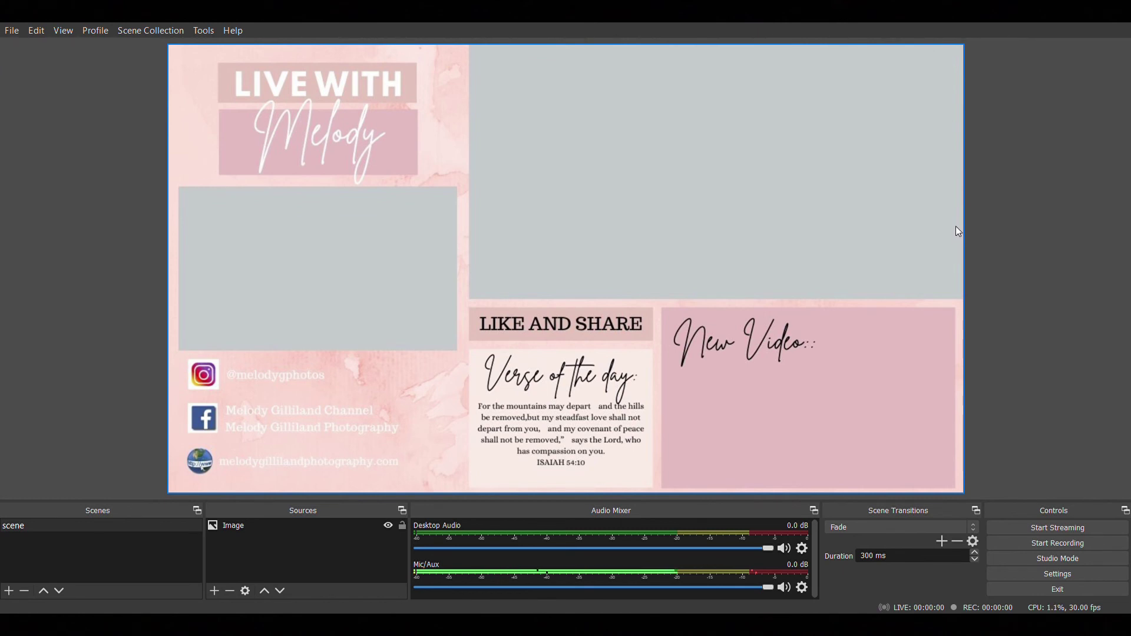
- Add a source named webcam and shrink it to sit inside the grey frame above the social media handles, leaving an even border
{"action": "left_click", "coordinate": [408, 406]}
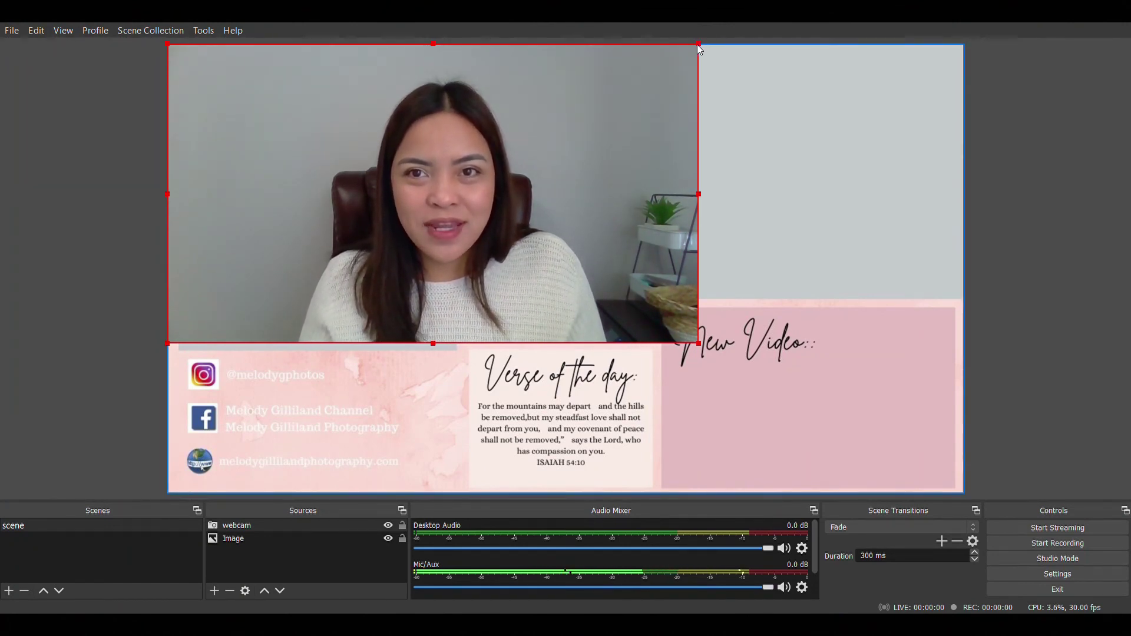
{"action": "left_click_drag", "start_coordinate": [699, 47], "coordinate": [445, 245]}
{"action": "left_click_drag", "start_coordinate": [365, 271], "coordinate": [373, 275]}
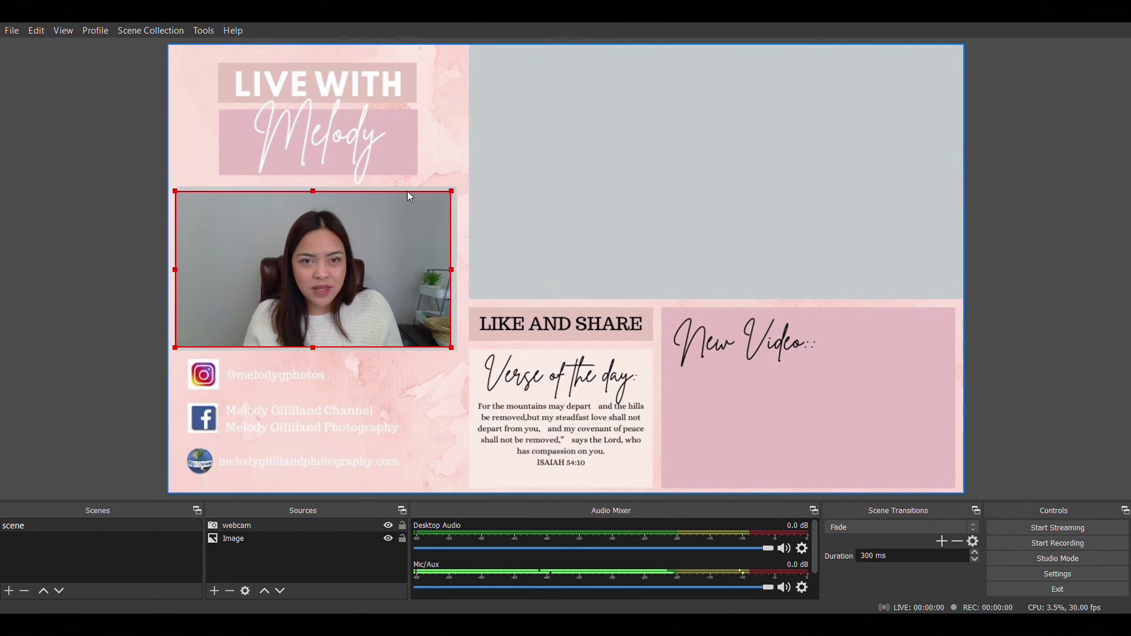
{"action": "left_click_drag", "start_coordinate": [454, 197], "coordinate": [445, 210]}
{"action": "left_click_drag", "start_coordinate": [390, 255], "coordinate": [399, 252]}
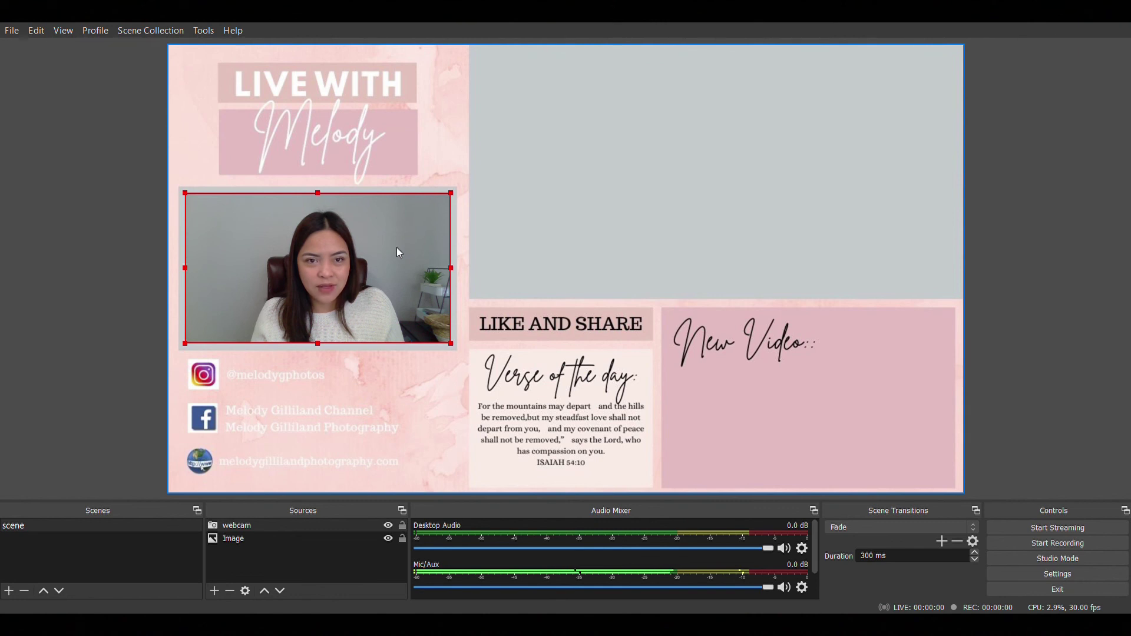
{"action": "left_click", "coordinate": [405, 385]}
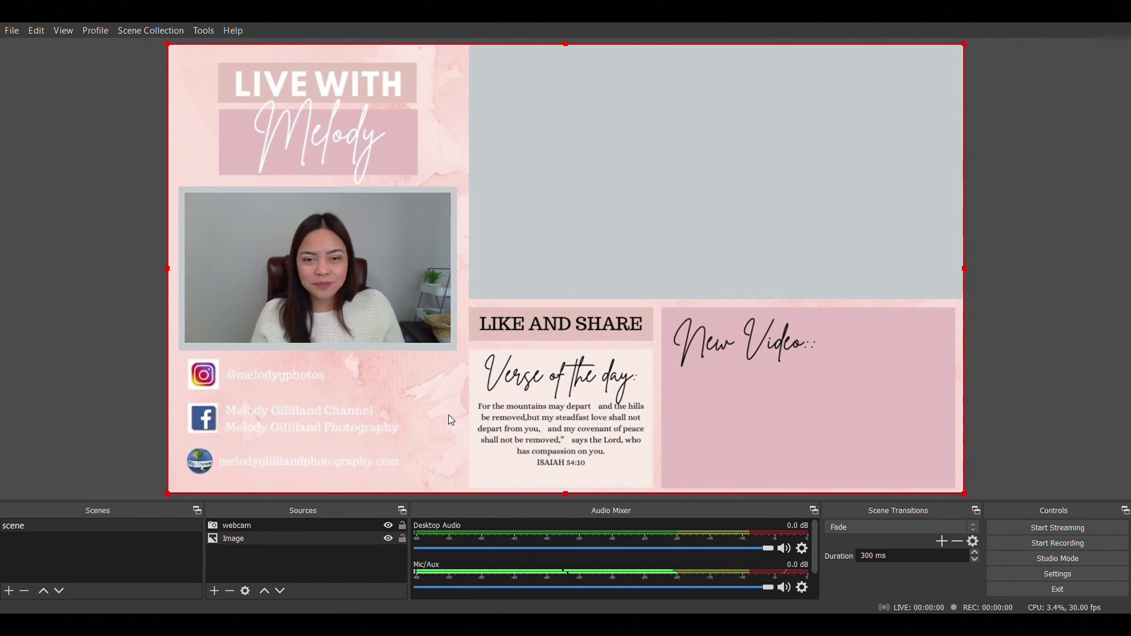
- Add a window capture of the YouTube Realtime subscriber page and fit it over the large grey block, letting its tab bar overhang the canvas
{"action": "left_click", "coordinate": [277, 566]}
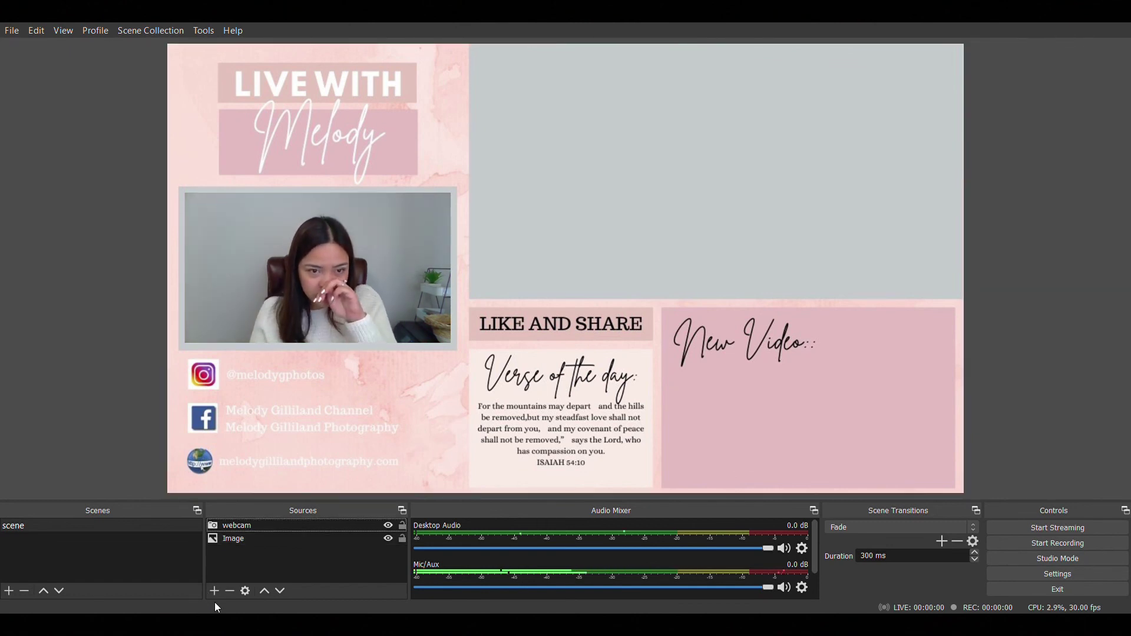
{"action": "left_click", "coordinate": [261, 548]}
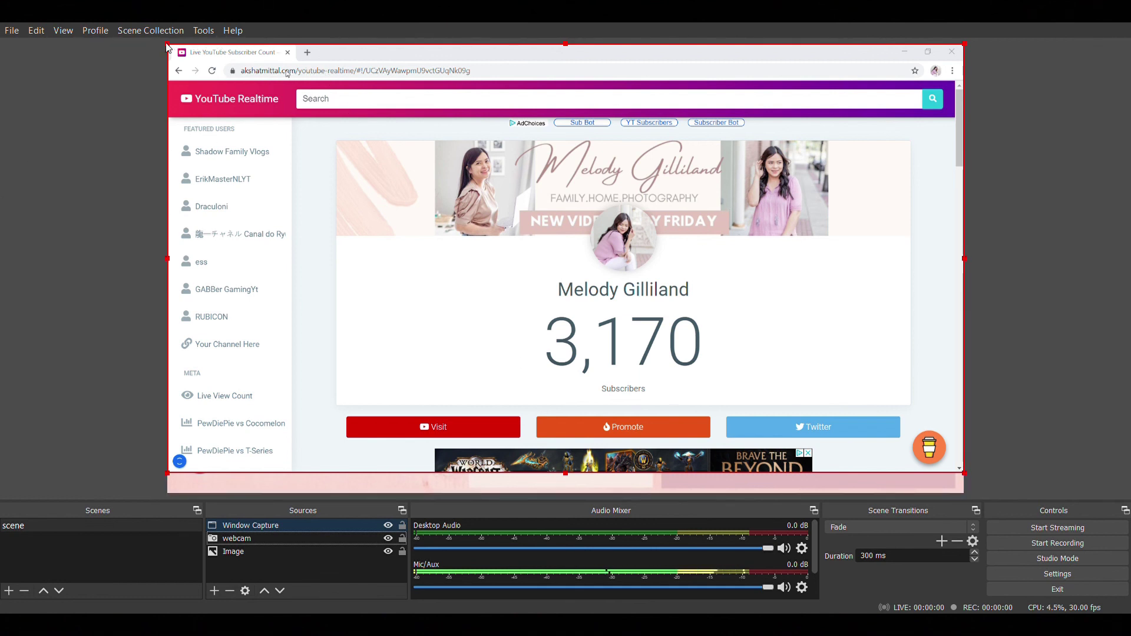
{"action": "left_click_drag", "start_coordinate": [168, 51], "coordinate": [493, 278]}
{"action": "left_click_drag", "start_coordinate": [696, 396], "coordinate": [681, 231]}
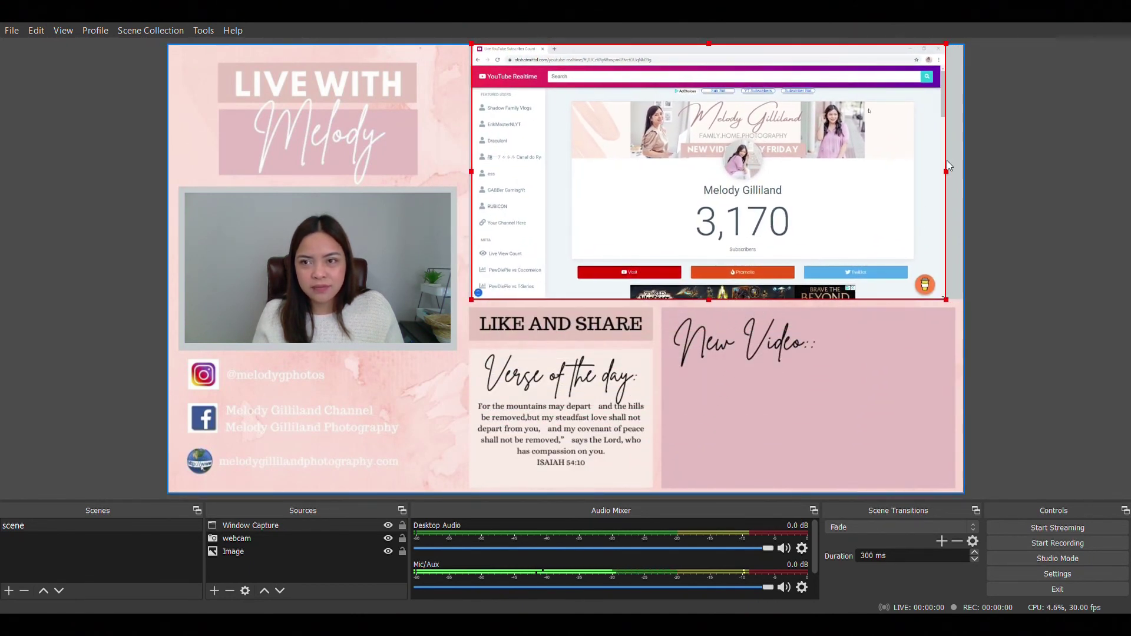
{"action": "left_click_drag", "start_coordinate": [947, 175], "coordinate": [963, 177]}
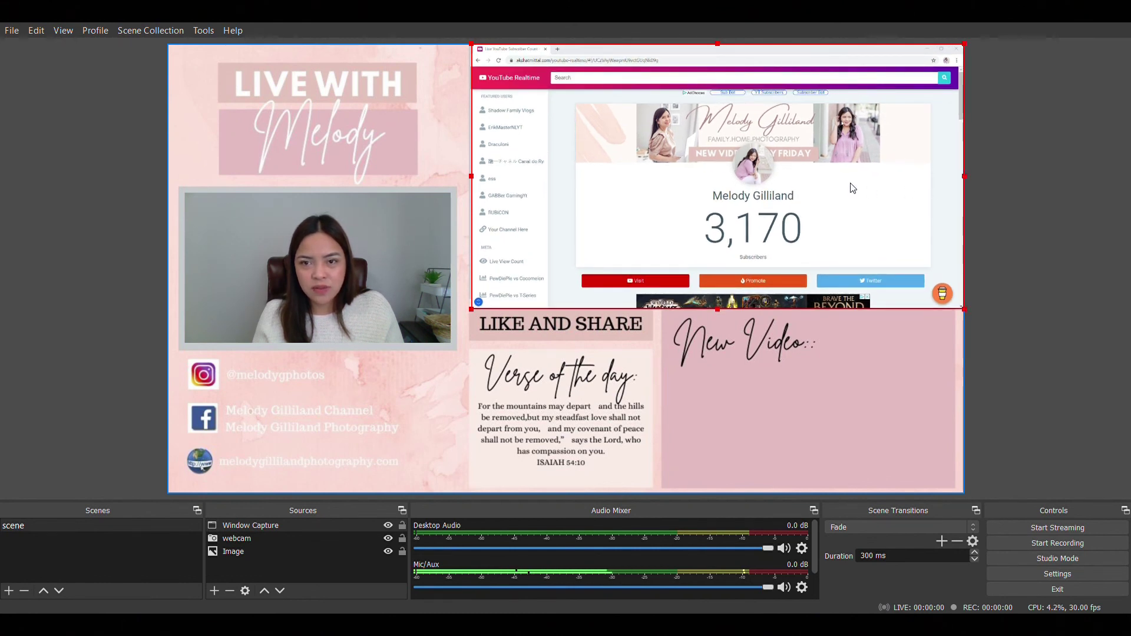
{"action": "left_click_drag", "start_coordinate": [853, 188], "coordinate": [852, 184]}
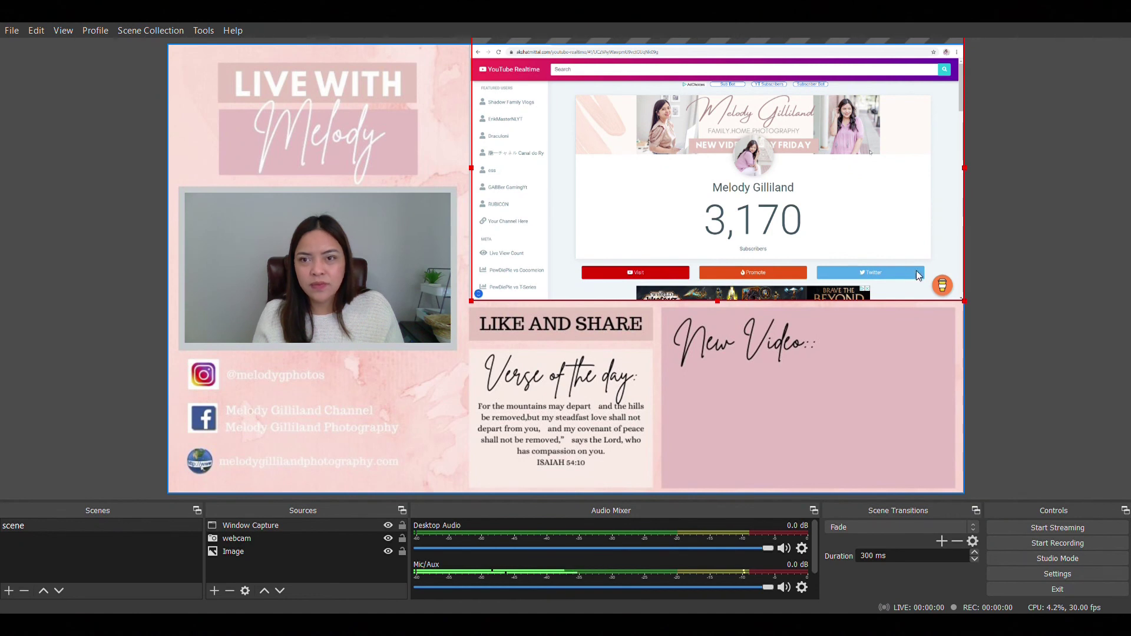
{"action": "left_click_drag", "start_coordinate": [880, 245], "coordinate": [879, 243]}
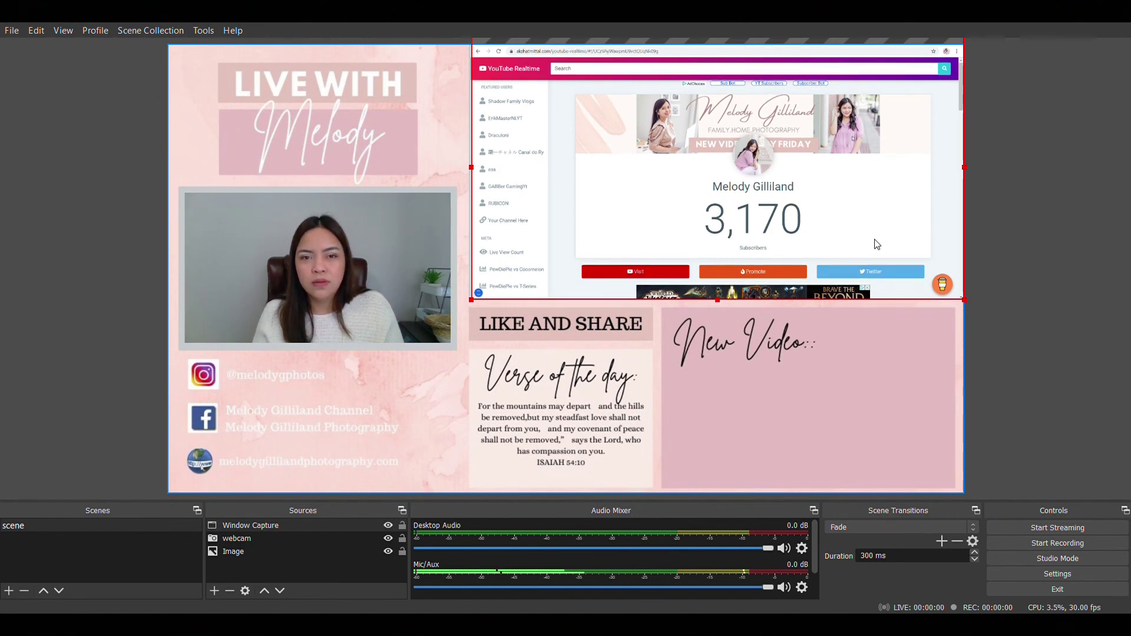
{"action": "left_click", "coordinate": [1076, 410]}
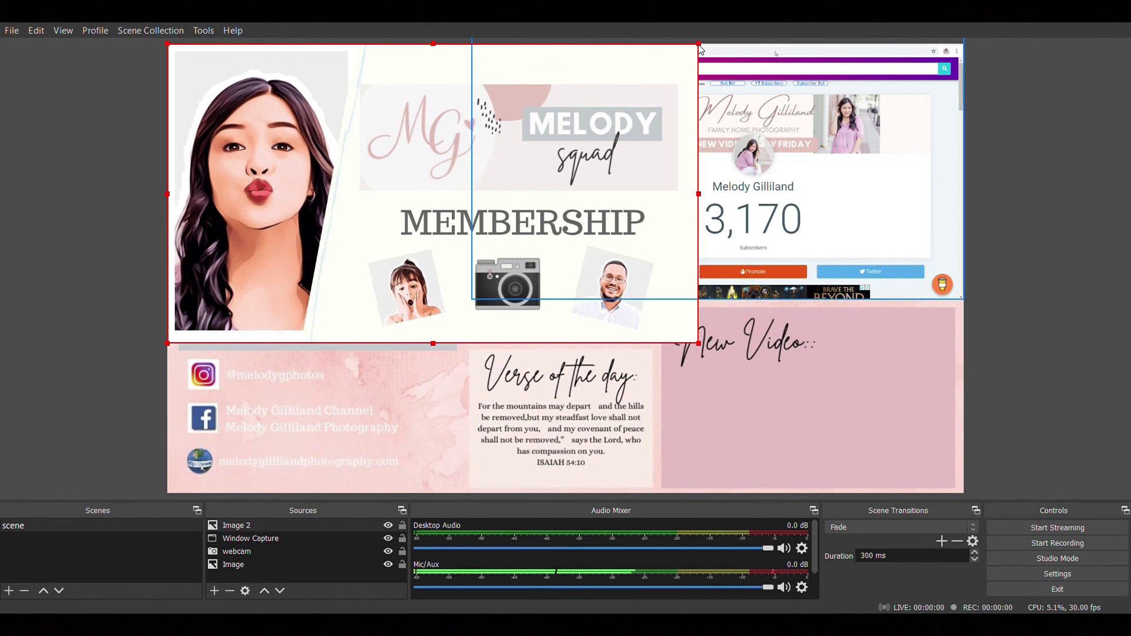
- Add the MEMBERSHIP thumbnail as source Image 2, then shrink and place it under the "New Video" heading in the pink block
{"action": "left_click_drag", "start_coordinate": [700, 45], "coordinate": [443, 243]}
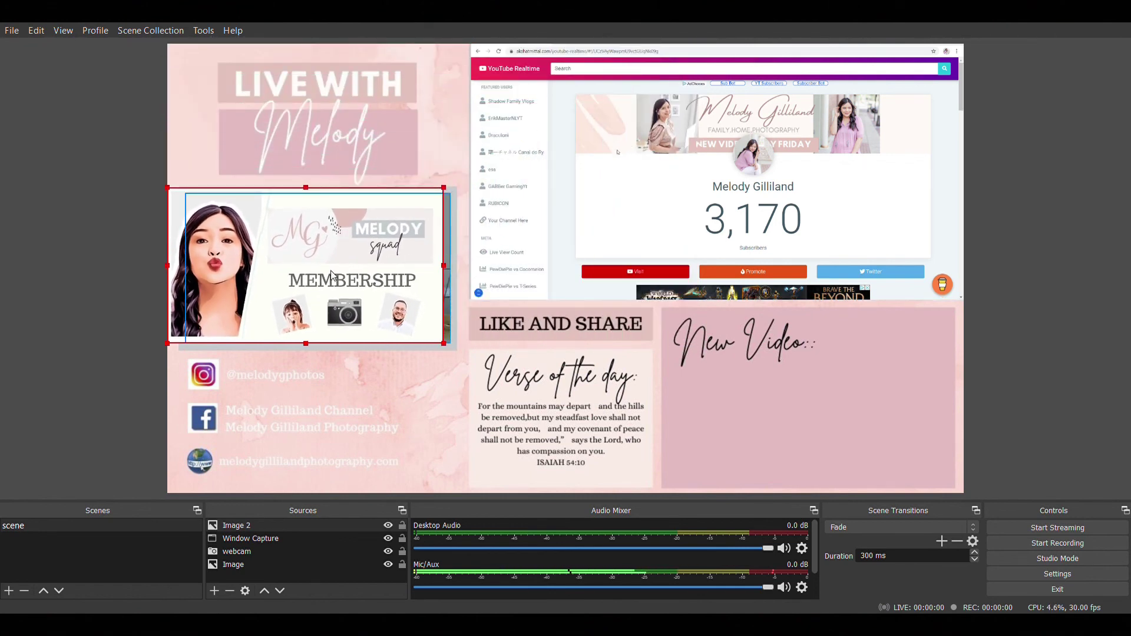
{"action": "left_click_drag", "start_coordinate": [280, 277], "coordinate": [785, 426]}
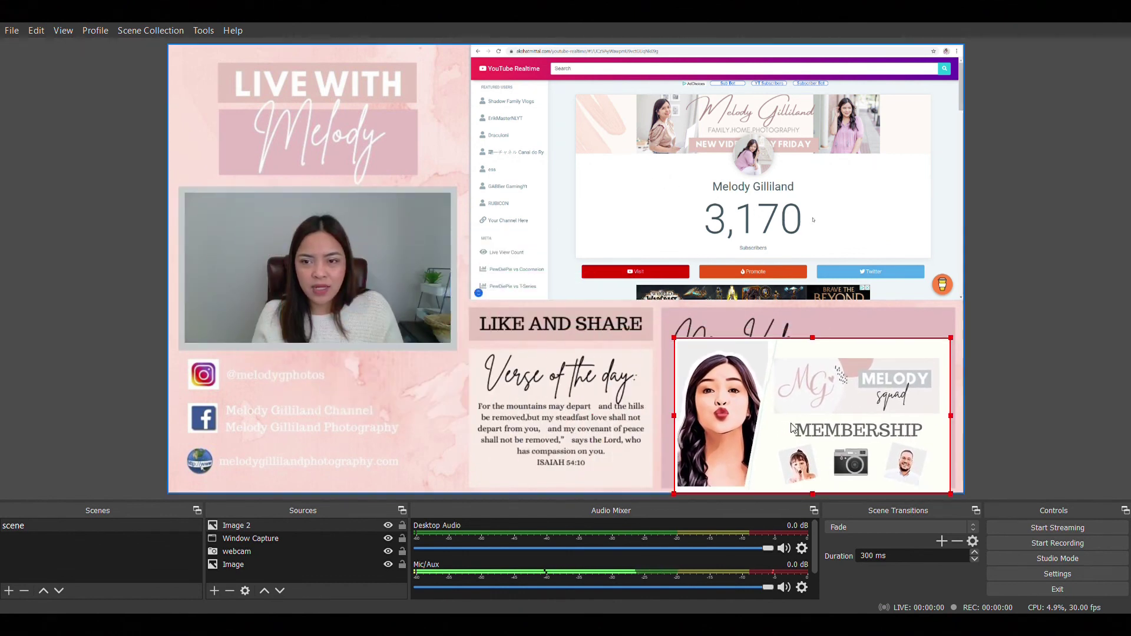
{"action": "left_click_drag", "start_coordinate": [949, 338], "coordinate": [878, 406]}
{"action": "left_click_drag", "start_coordinate": [784, 440], "coordinate": [825, 426]}
{"action": "left_click", "coordinate": [951, 429]}
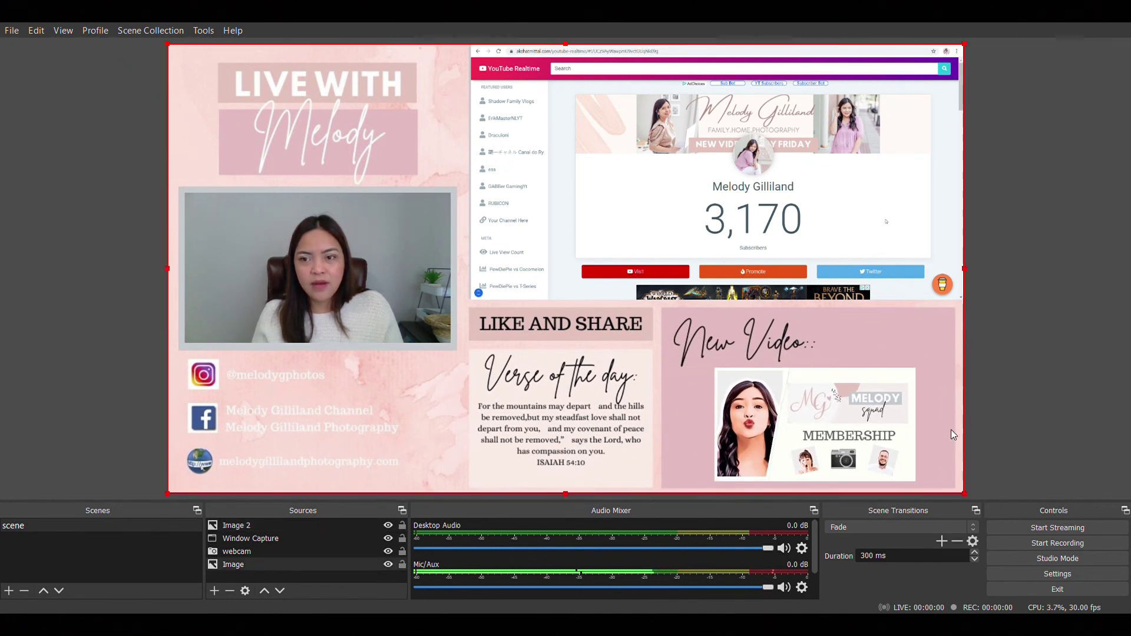